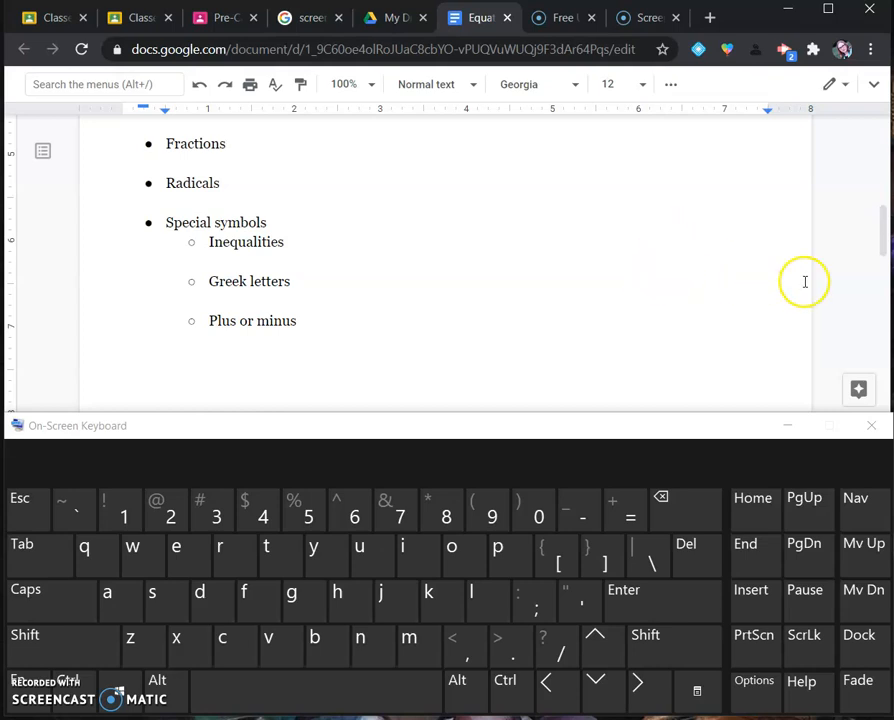
# Place the cursor on the blank line under Fractions, open the EquatIO equation editor and clear its existing content
pyautogui.doubleClick(214, 163)
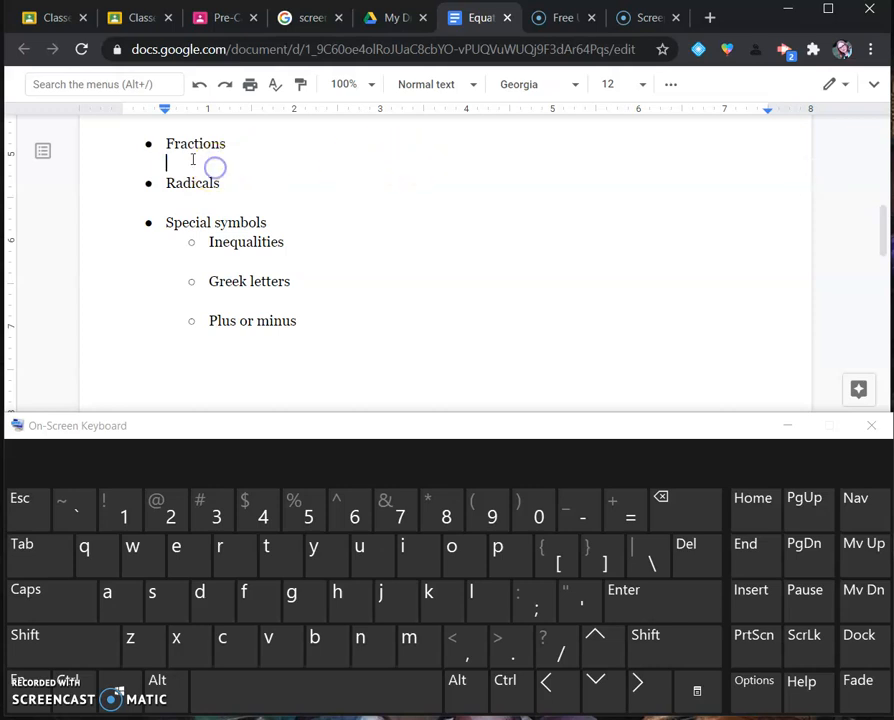
pyautogui.click(697, 50)
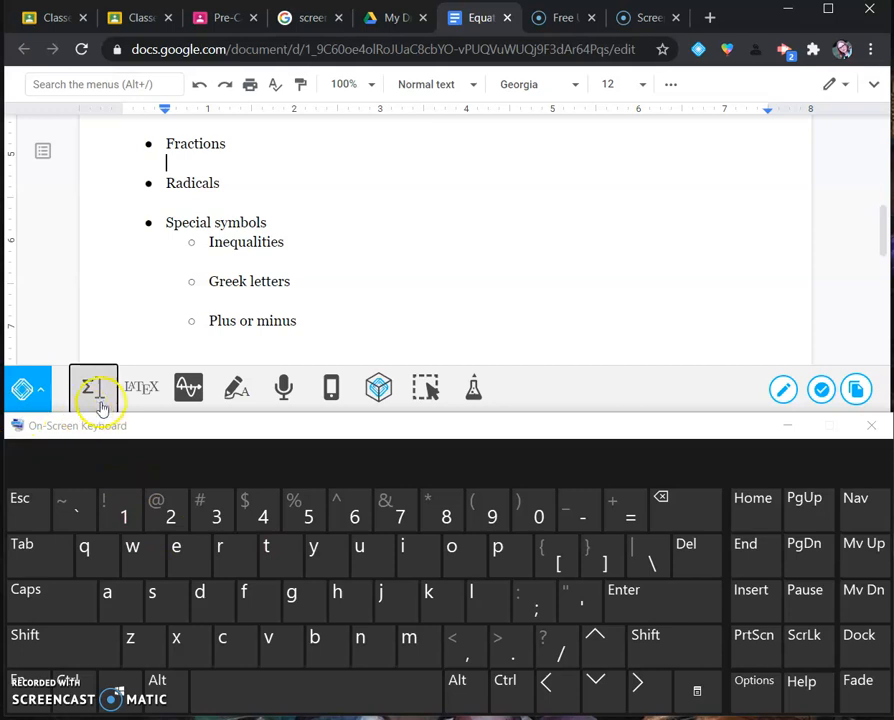
pyautogui.click(91, 393)
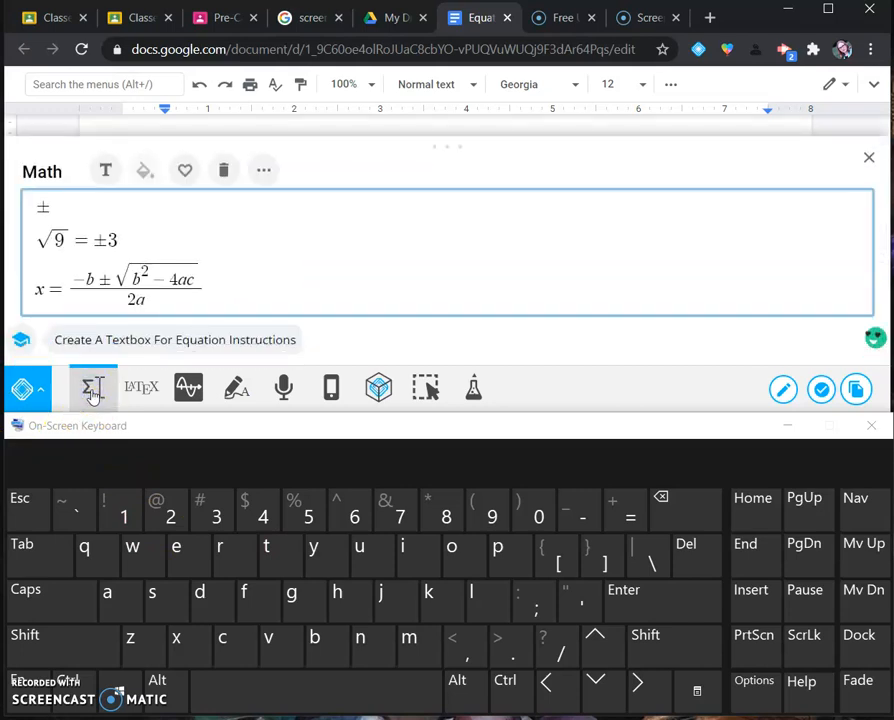
pyautogui.click(248, 284)
pyautogui.hotkey('ctrl', 'a')
pyautogui.press('BackSpace')
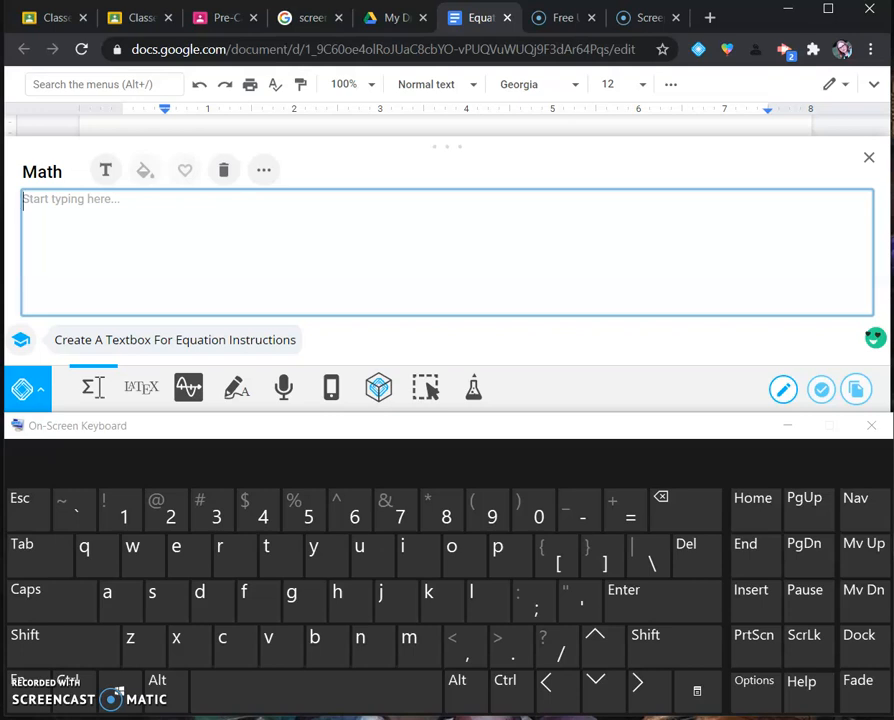
# Enter a fraction with numerator 4 and denominator 5 in the empty math editor
pyautogui.click(99, 216)
pyautogui.click(553, 645)
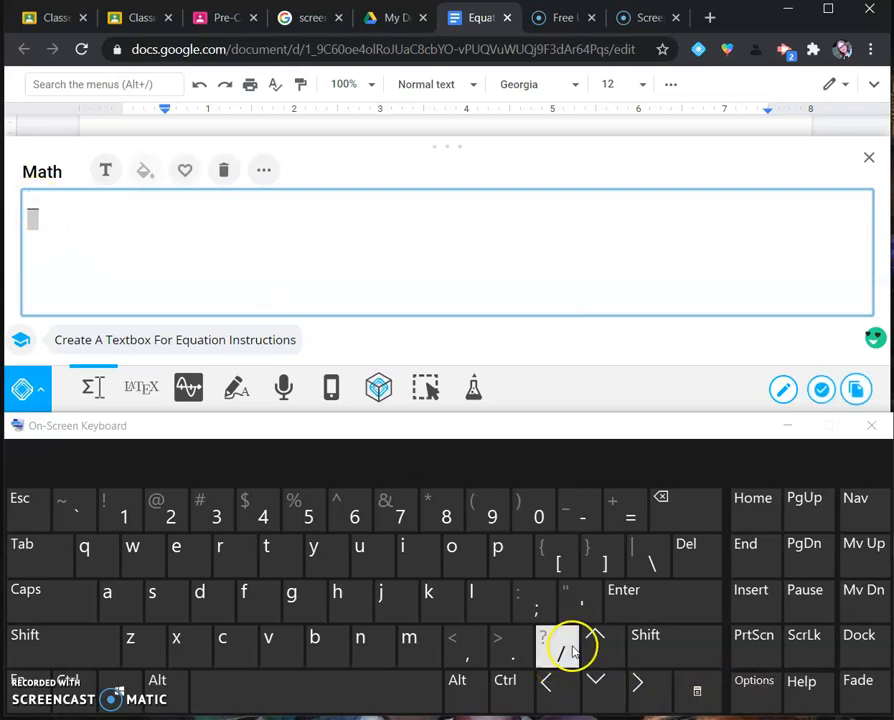
pyautogui.click(612, 704)
pyautogui.click(599, 653)
pyautogui.click(596, 650)
pyautogui.click(600, 692)
pyautogui.click(592, 652)
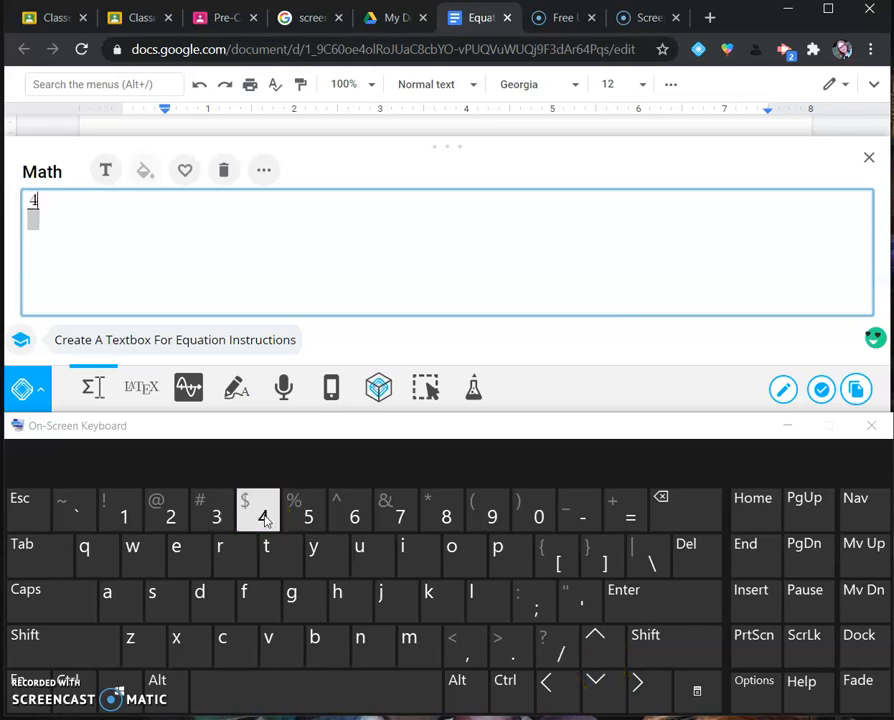
pyautogui.click(265, 520)
pyautogui.click(596, 682)
pyautogui.click(302, 507)
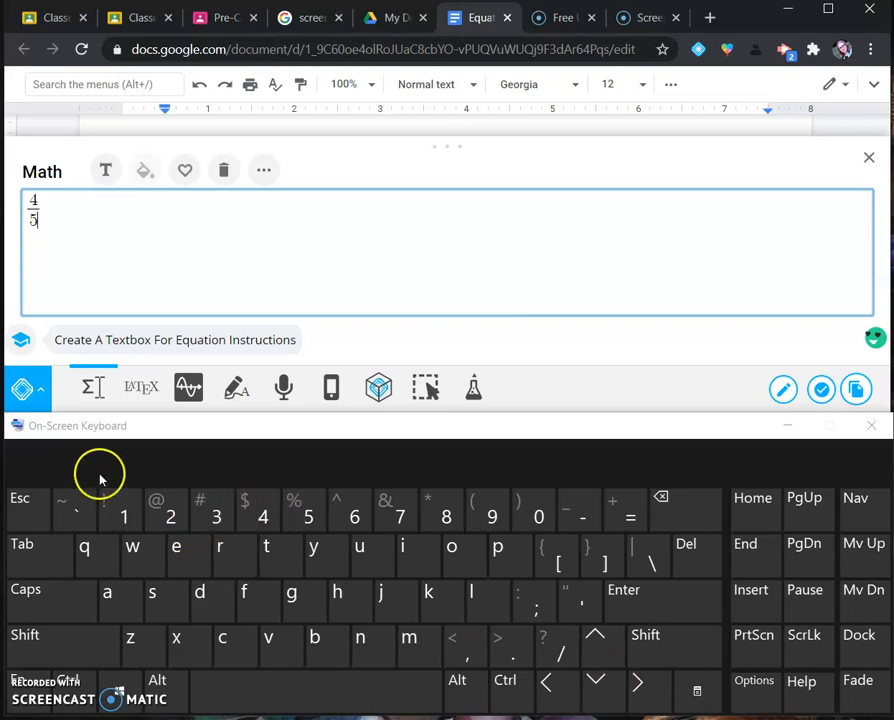
# Complete the equation by adding = 0.8 after the fraction 4/5
pyautogui.click(640, 686)
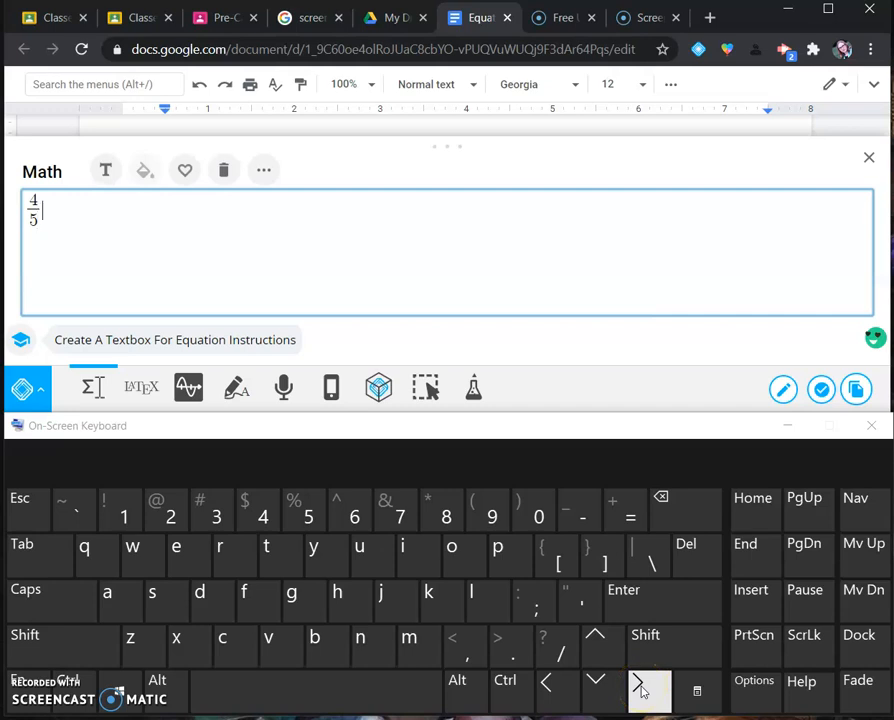
pyautogui.click(617, 520)
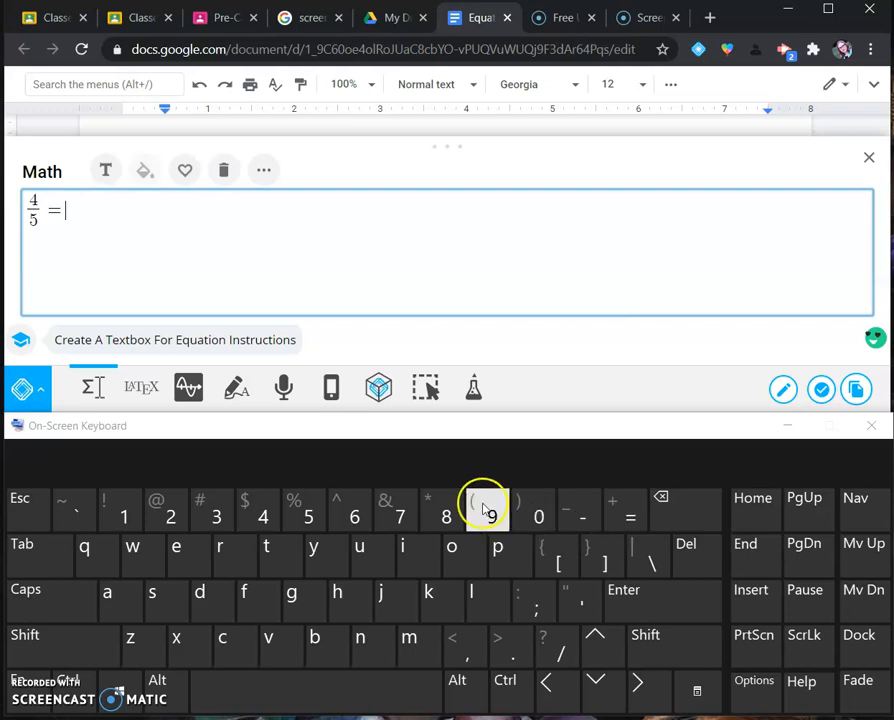
pyautogui.click(538, 512)
pyautogui.click(512, 655)
pyautogui.click(442, 512)
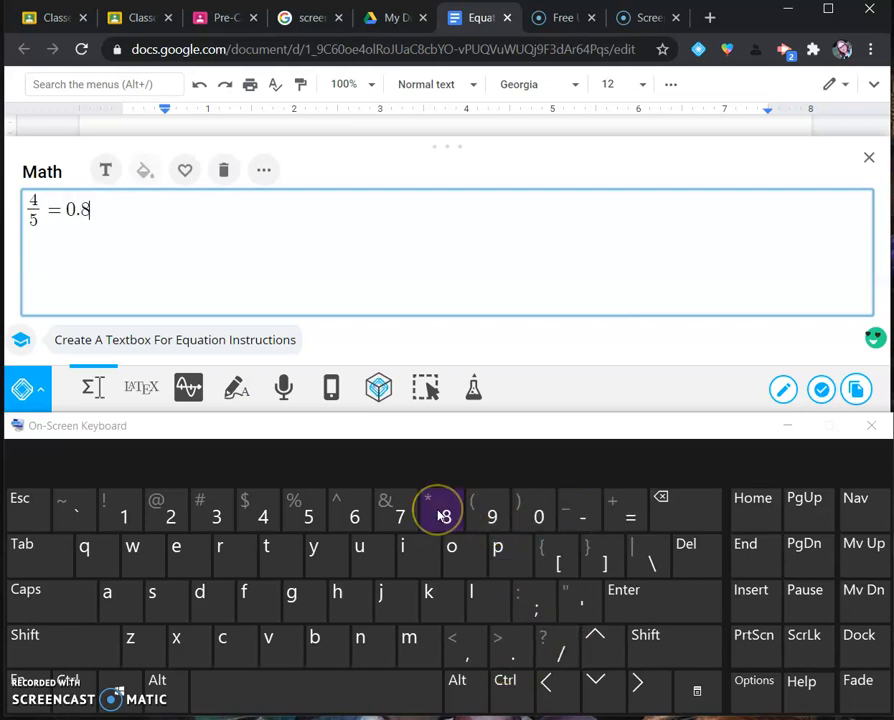
# Start a fraction on a new line with the numerator x^2 y^5, the 2 and 5 entered as exponents
pyautogui.click(645, 604)
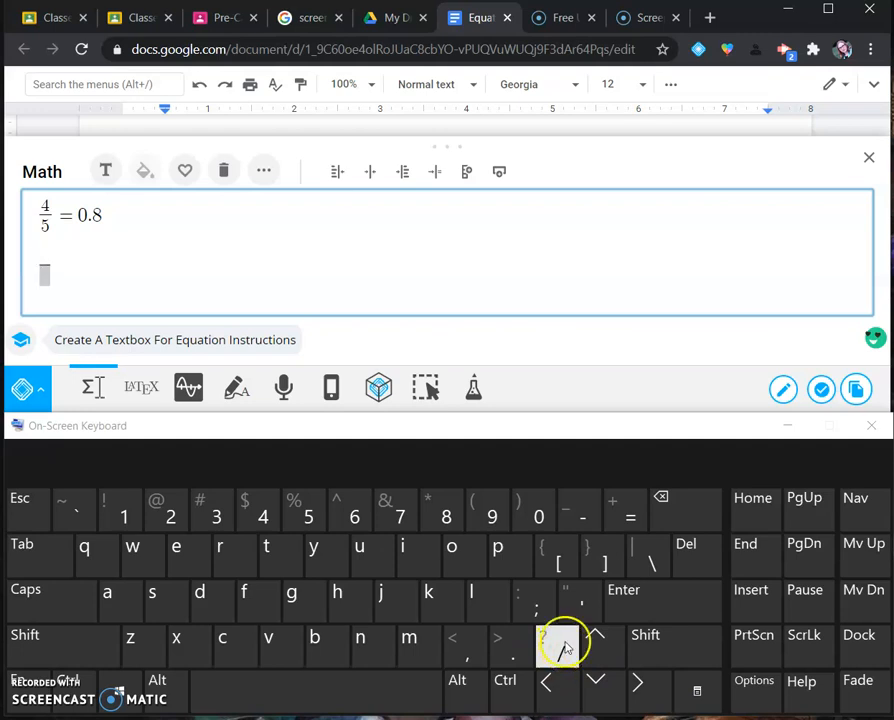
pyautogui.click(60, 648)
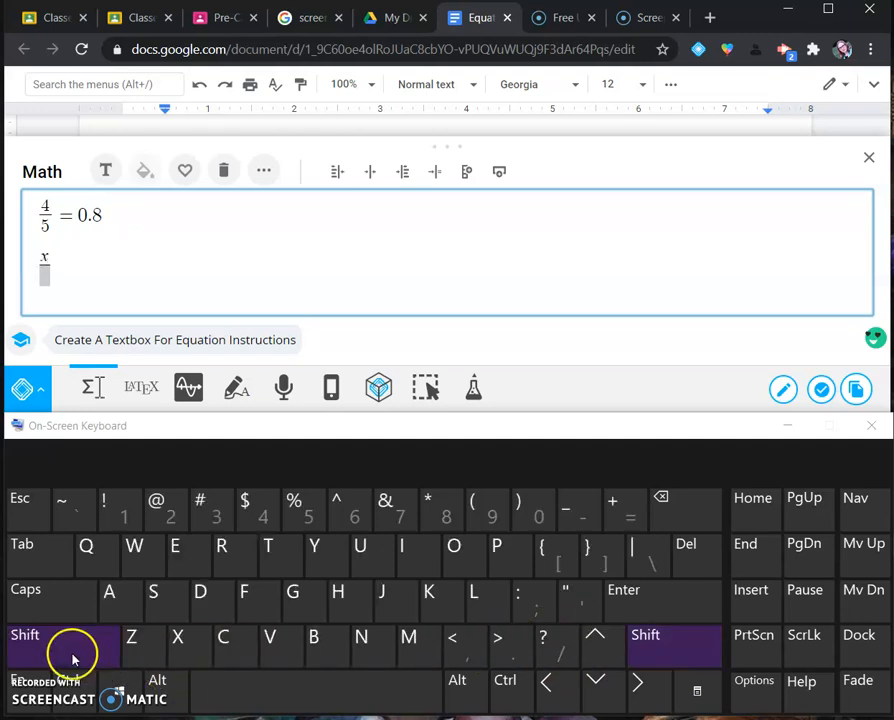
pyautogui.click(338, 505)
pyautogui.click(170, 512)
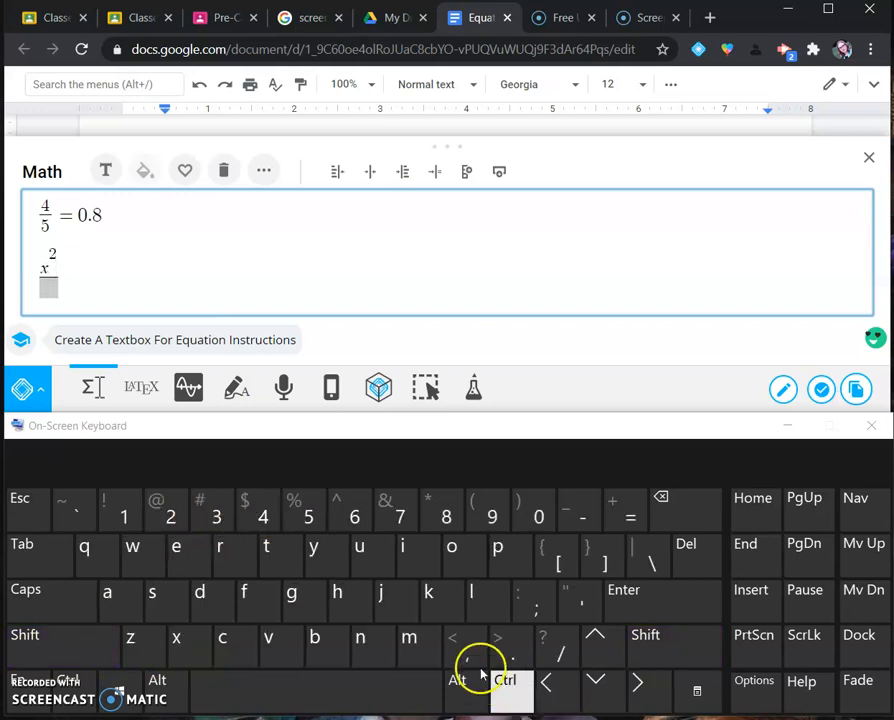
pyautogui.click(333, 551)
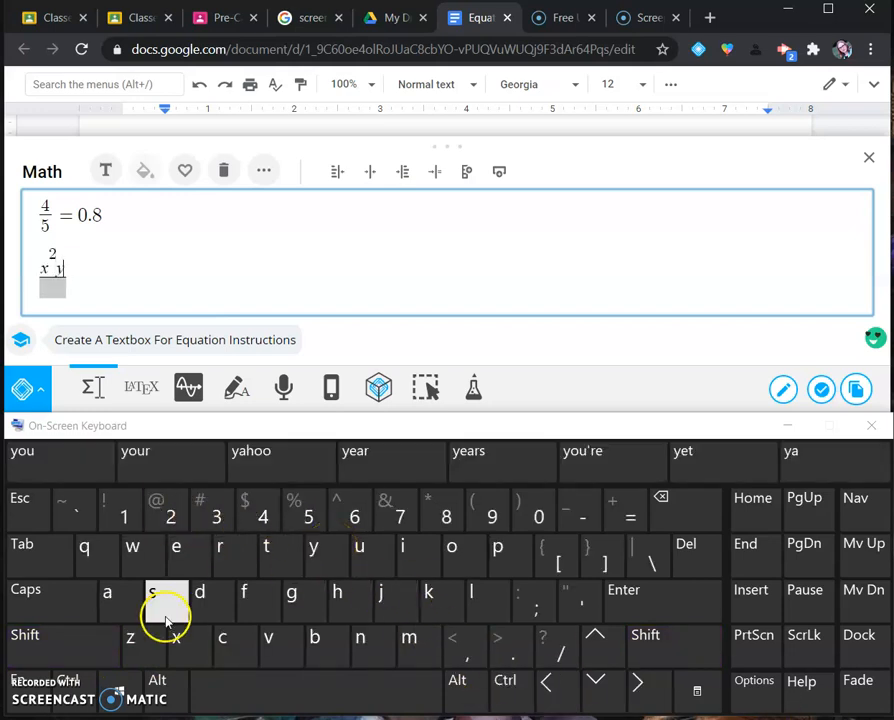
pyautogui.click(60, 646)
pyautogui.click(349, 505)
pyautogui.click(296, 522)
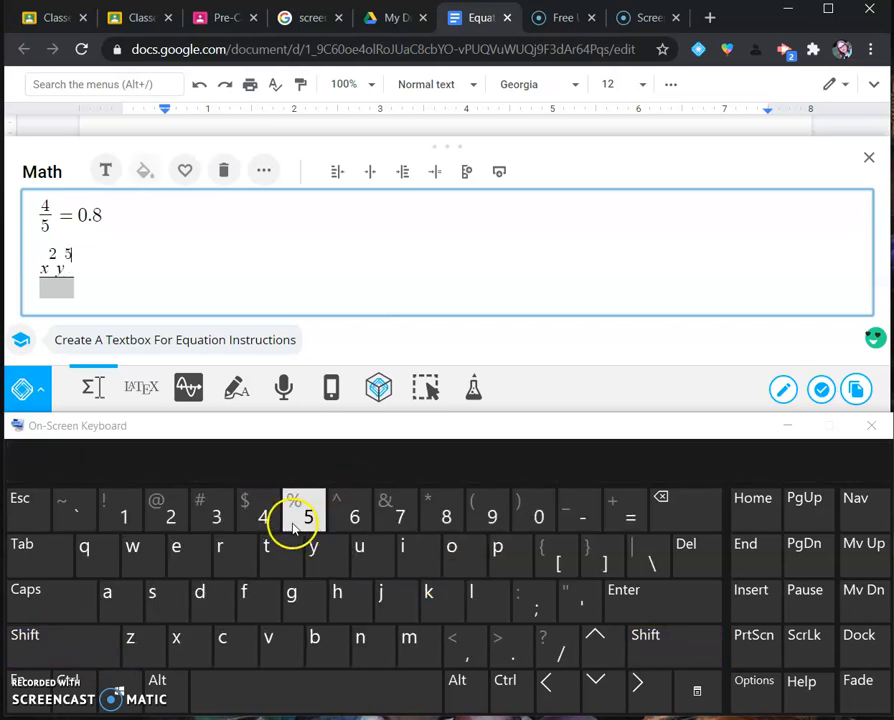
# Fill the denominator of the second-line fraction with x^7 y^-3, the 7 and -3 entered as exponents
pyautogui.click(600, 707)
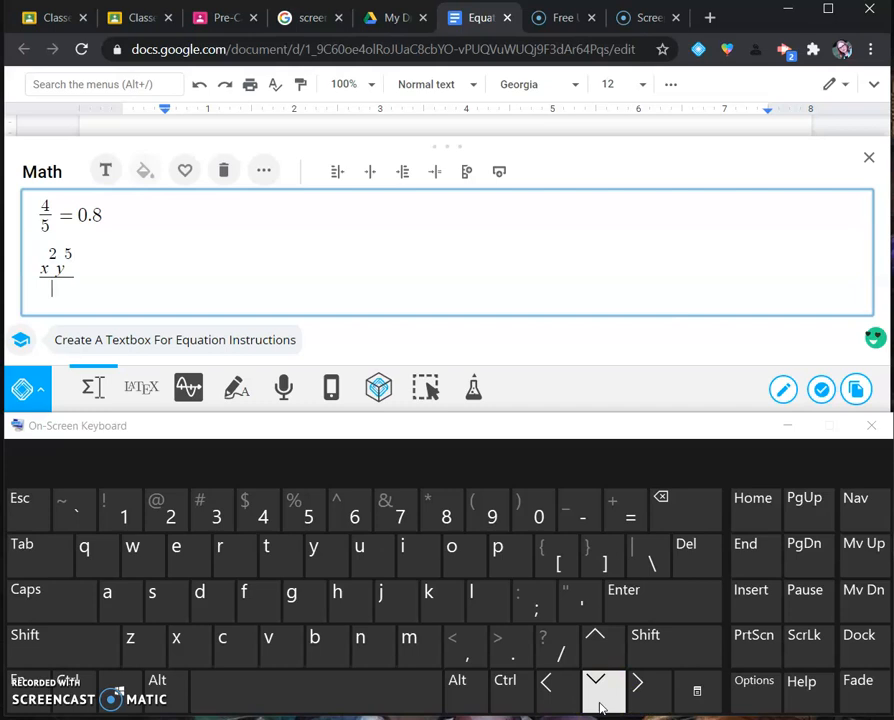
pyautogui.click(178, 645)
pyautogui.click(44, 657)
pyautogui.click(348, 514)
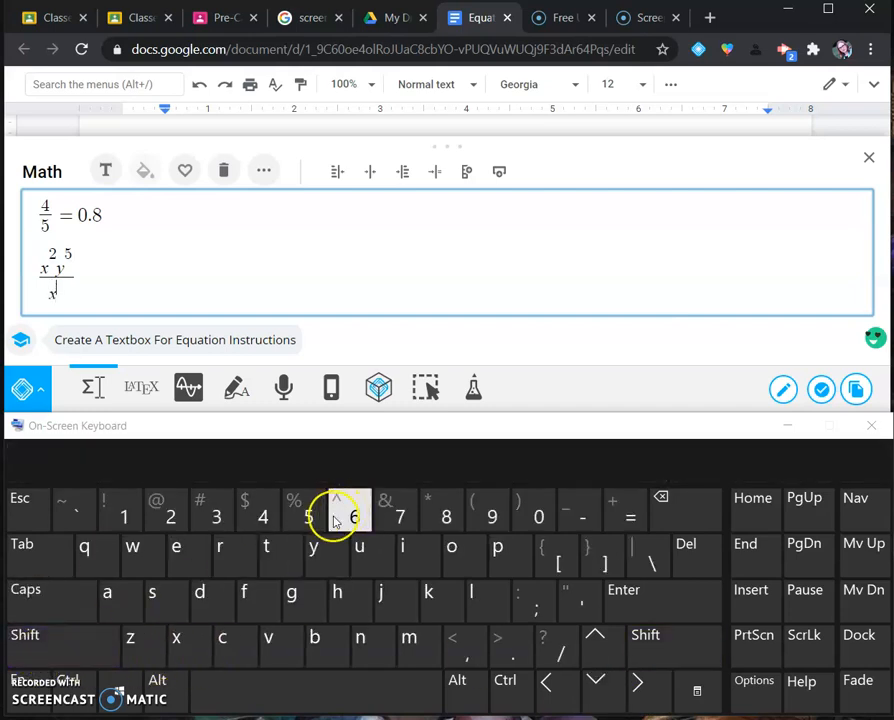
pyautogui.click(396, 512)
pyautogui.click(662, 702)
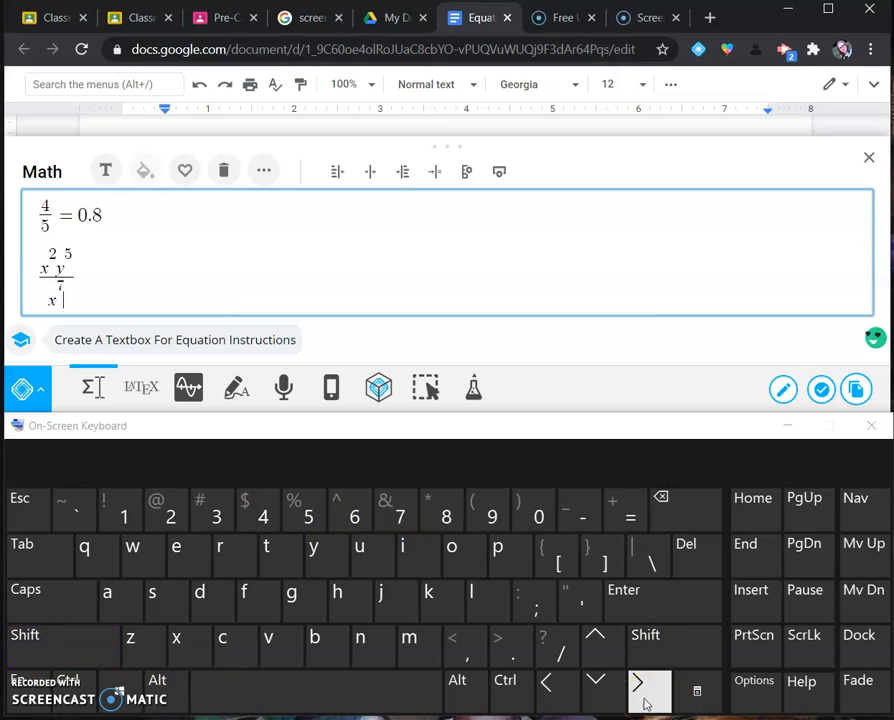
pyautogui.click(314, 548)
pyautogui.click(70, 660)
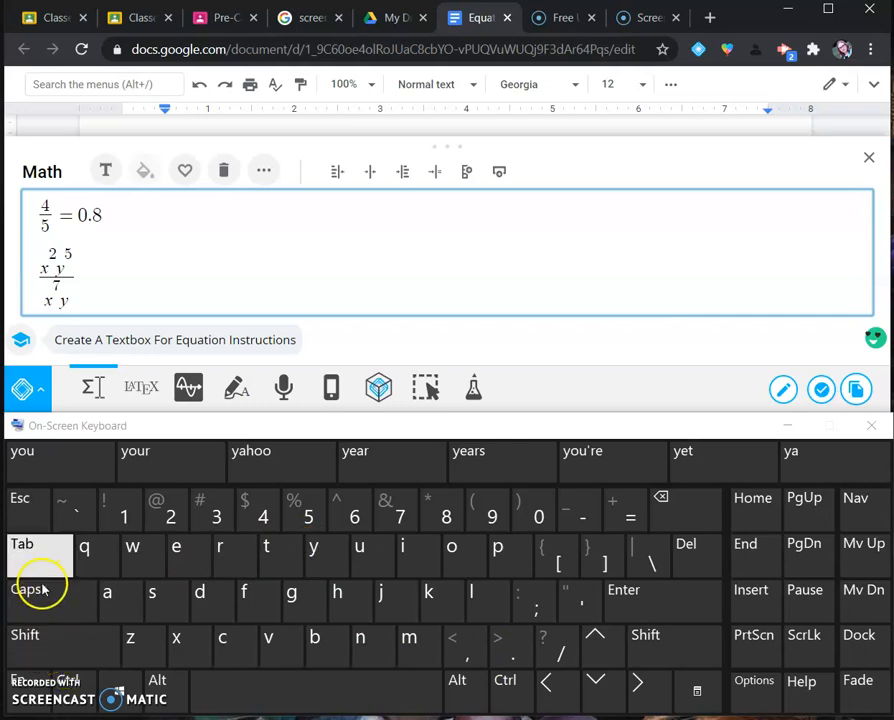
pyautogui.click(66, 646)
pyautogui.click(344, 516)
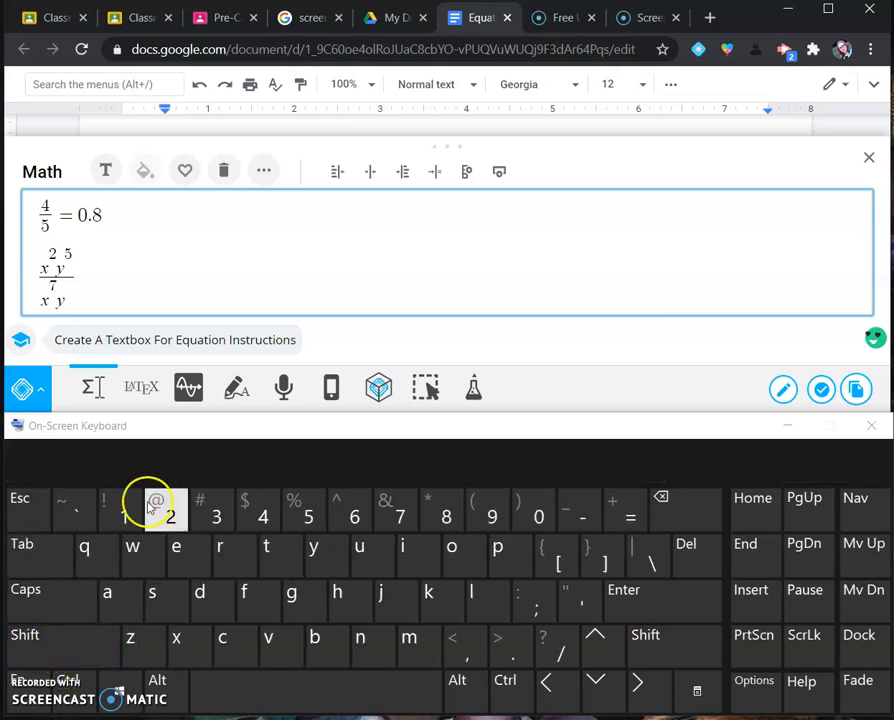
pyautogui.click(576, 512)
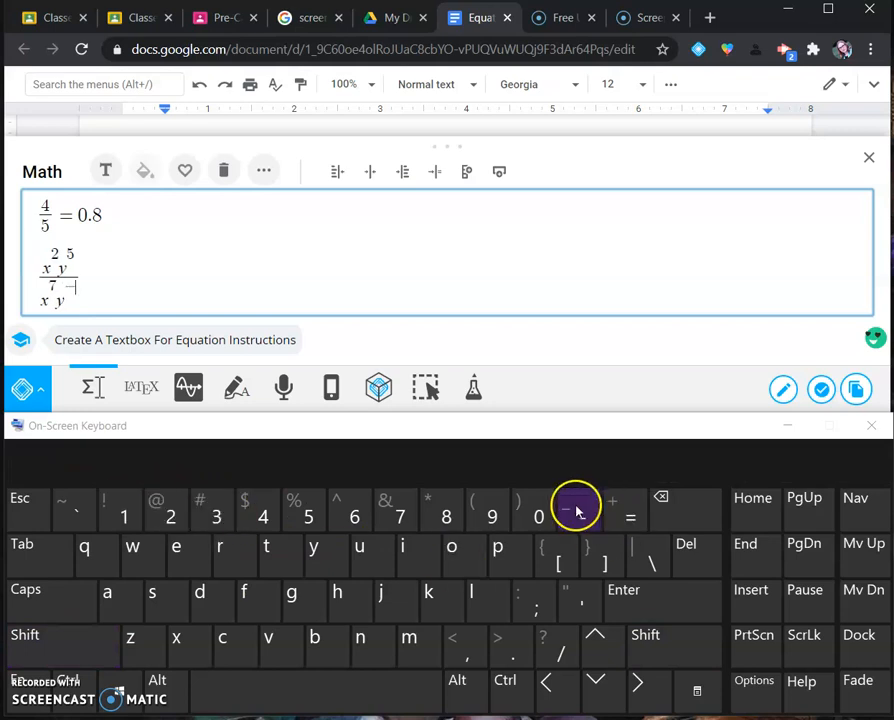
pyautogui.click(208, 512)
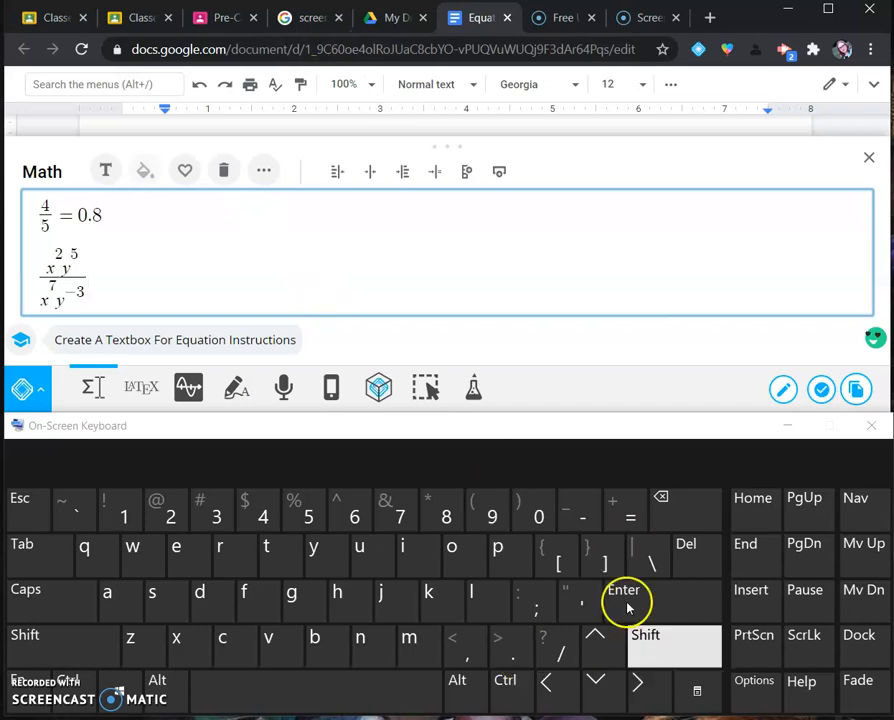
# Add a third line with a fraction that has numerator 2 and denominator x - 2
pyautogui.click(680, 620)
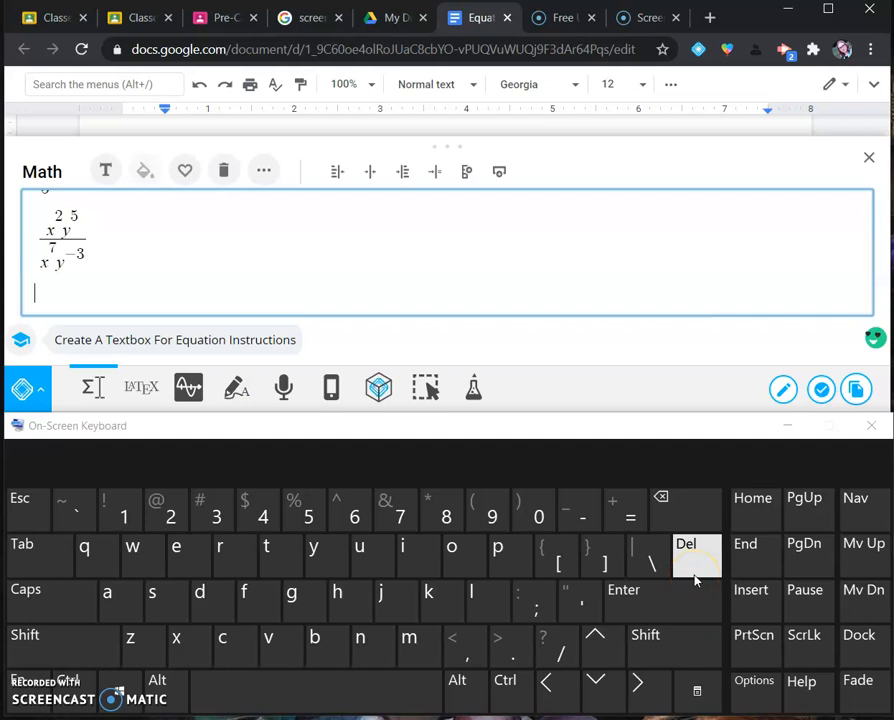
pyautogui.click(548, 634)
pyautogui.click(180, 513)
pyautogui.click(598, 684)
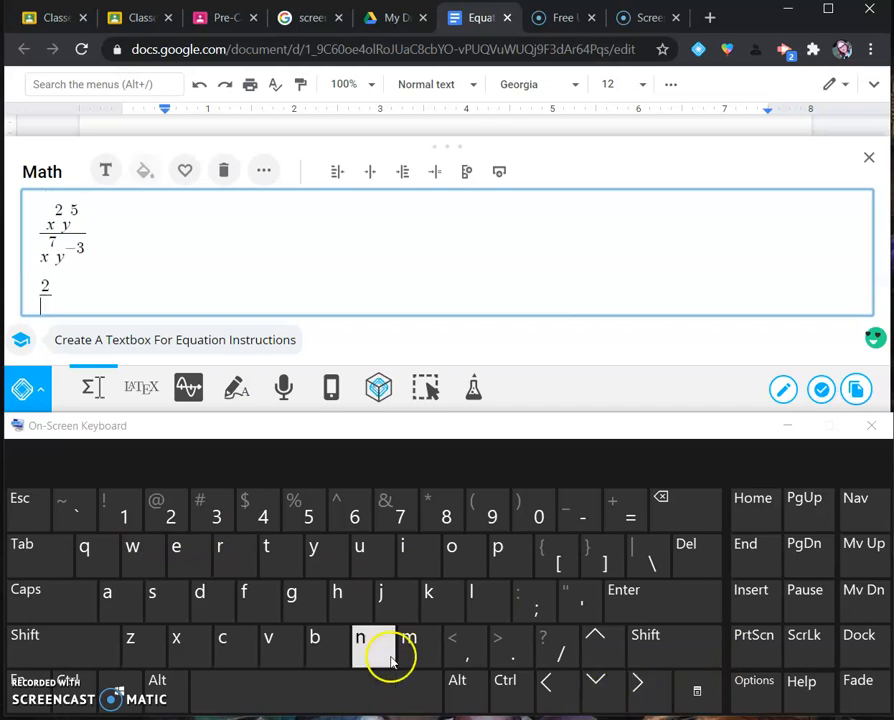
pyautogui.click(186, 650)
pyautogui.click(584, 516)
pyautogui.click(180, 513)
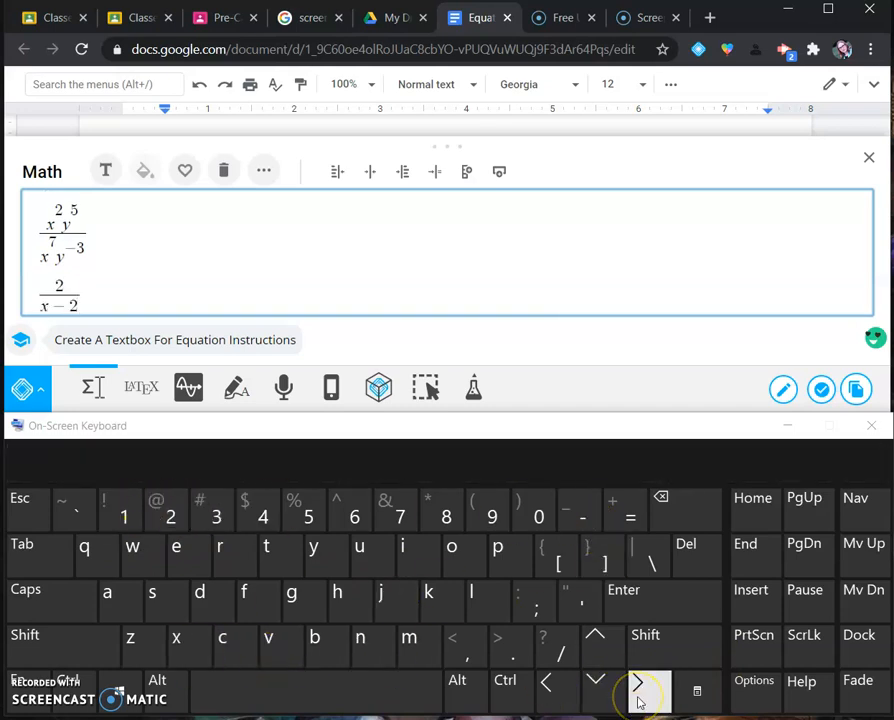
# Append a plus sign and a second fraction with the numerator x - 3 to the third line
pyautogui.click(656, 661)
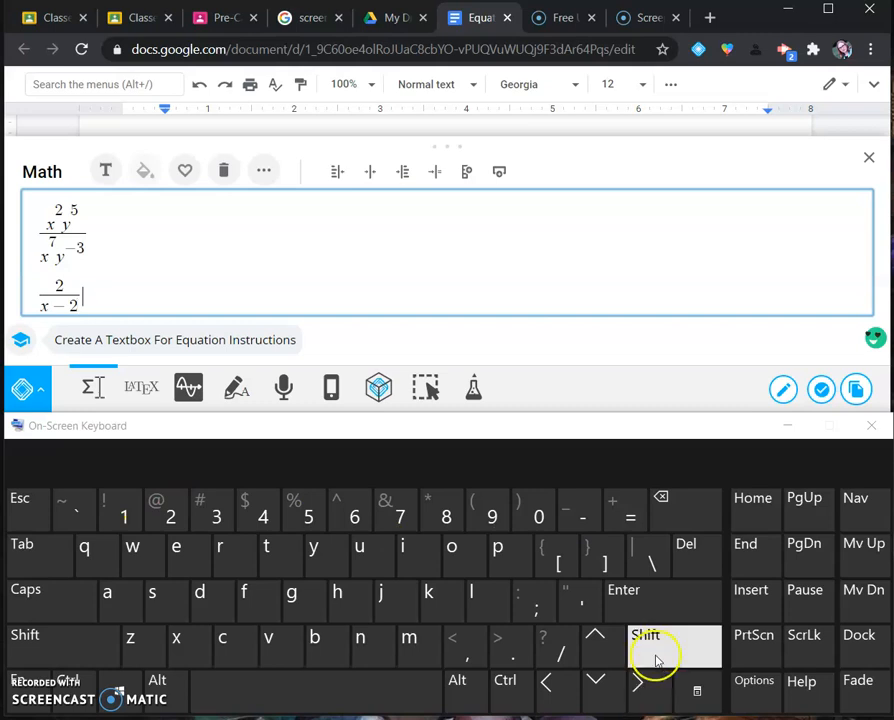
pyautogui.click(628, 508)
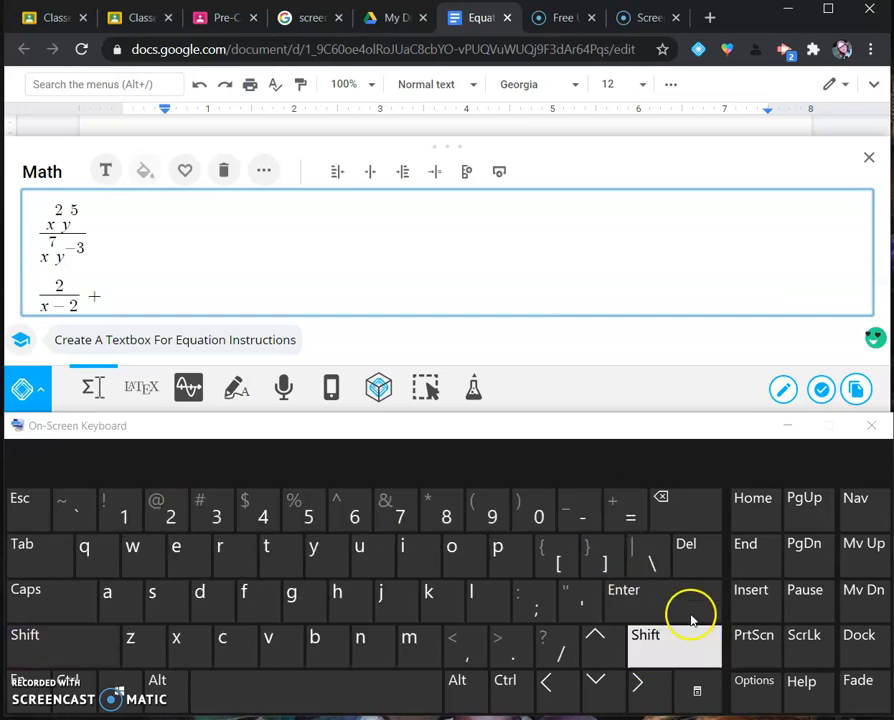
pyautogui.click(557, 652)
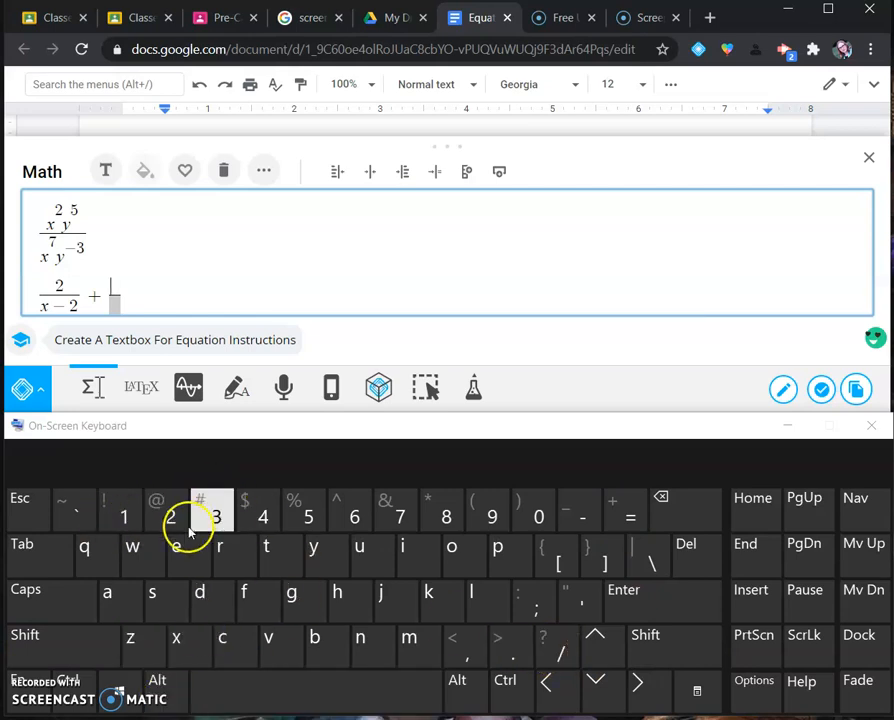
pyautogui.click(177, 637)
pyautogui.click(565, 513)
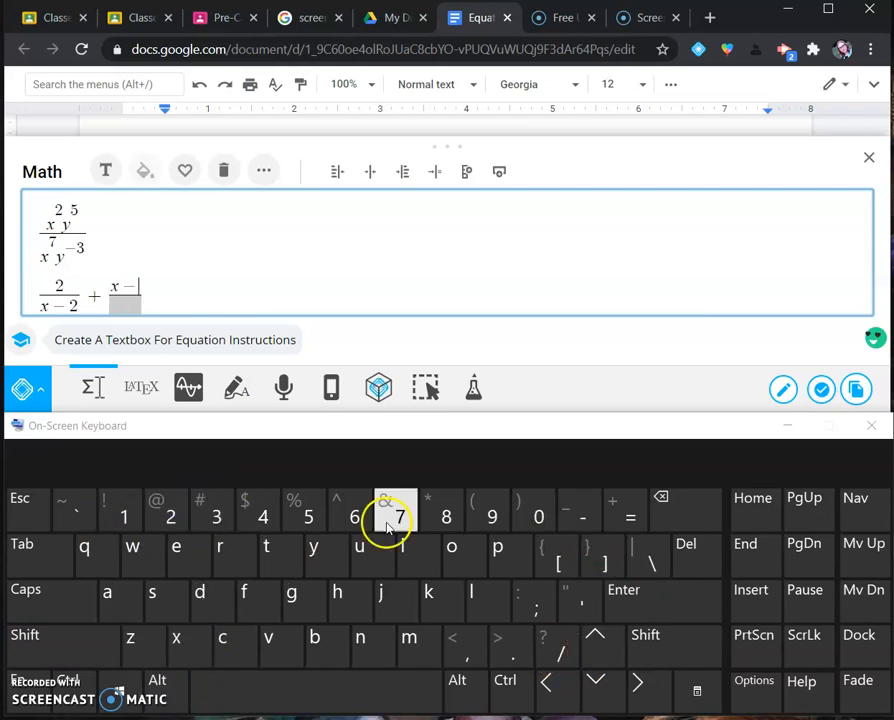
pyautogui.click(212, 508)
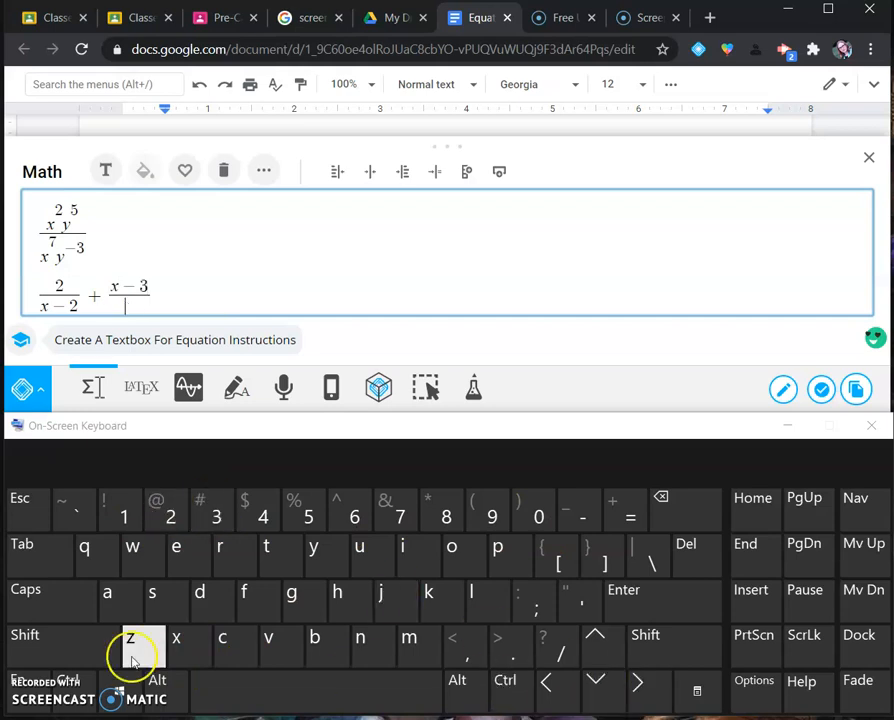
# Enter x^2 - 5x in the denominator of the fraction whose numerator is x - 3
pyautogui.click(178, 645)
pyautogui.click(35, 655)
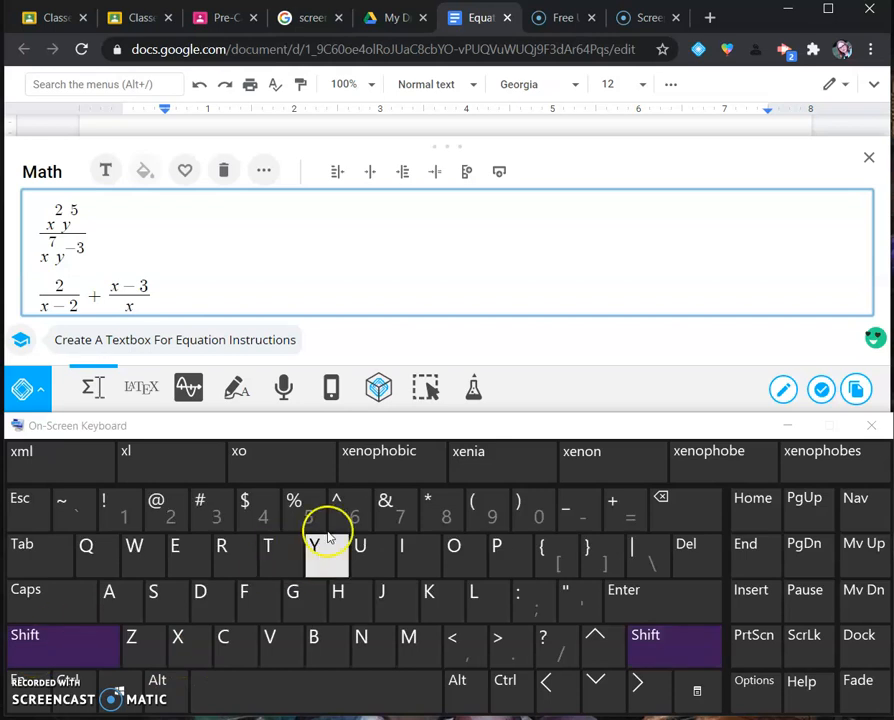
pyautogui.click(354, 515)
pyautogui.click(170, 510)
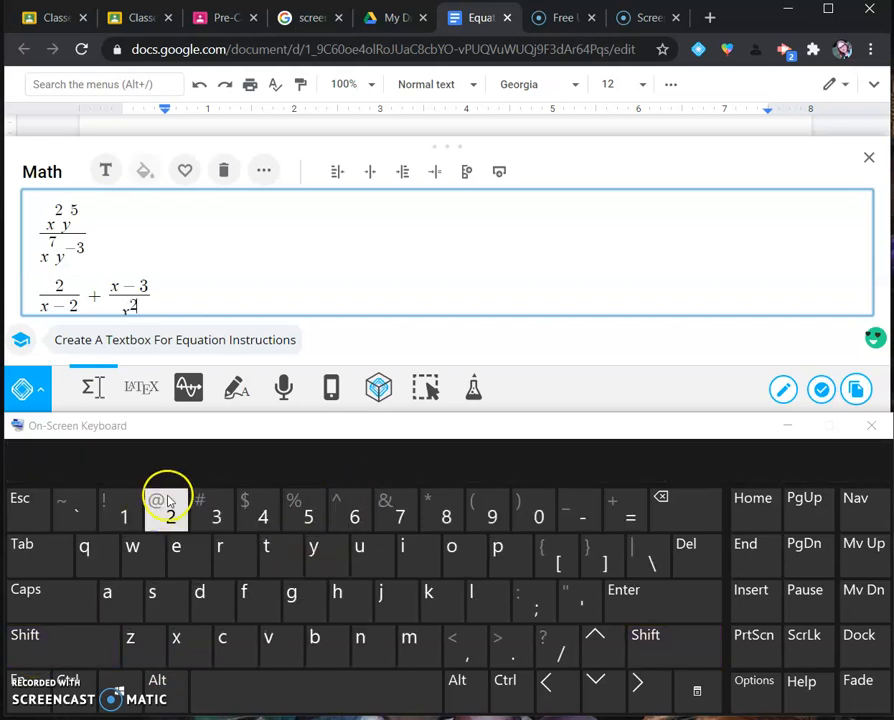
pyautogui.click(648, 688)
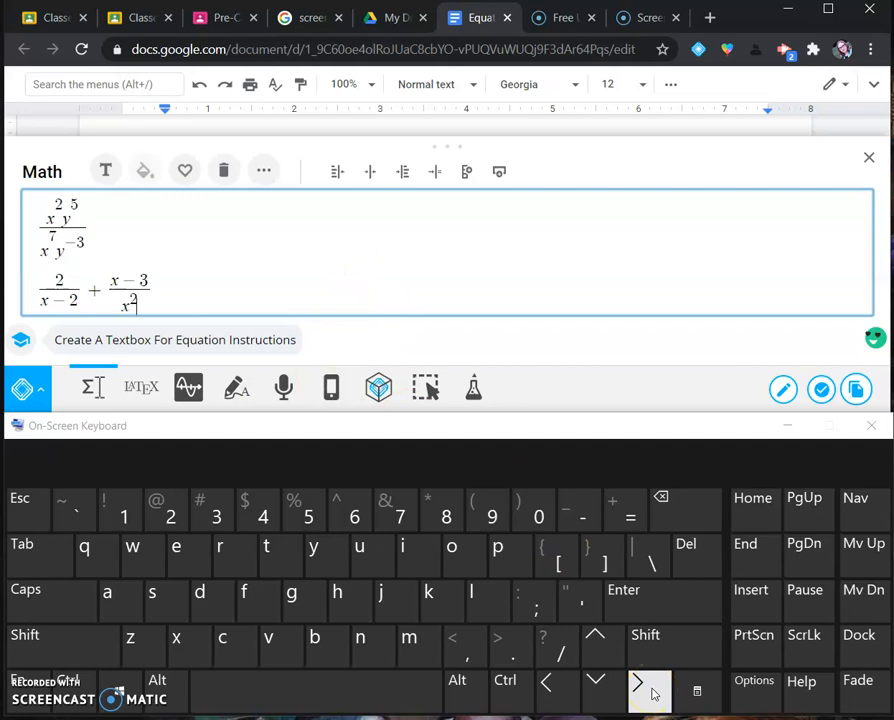
pyautogui.click(578, 514)
pyautogui.click(316, 511)
pyautogui.click(180, 645)
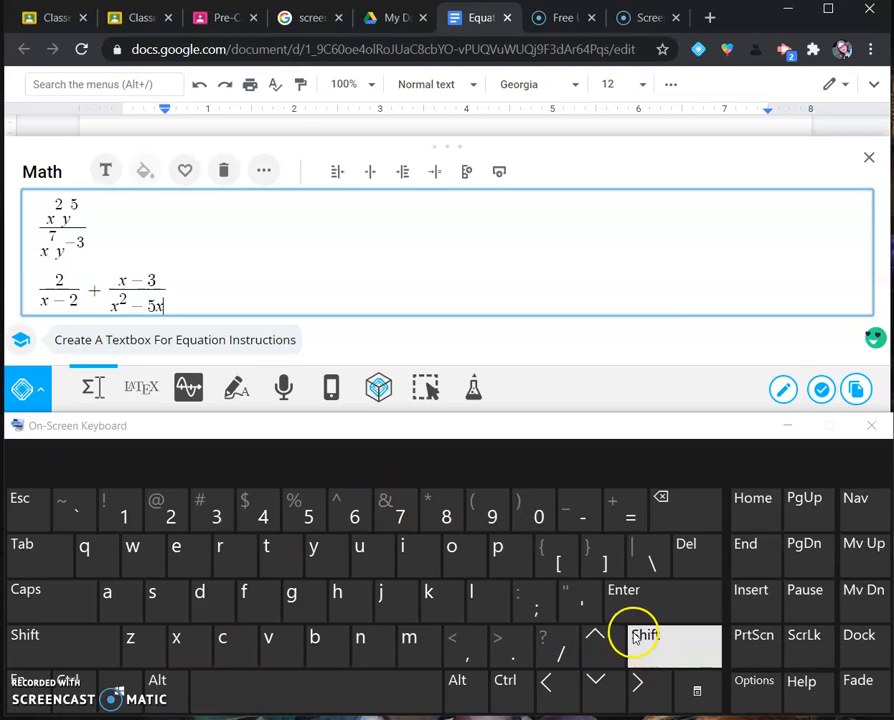
# Finish that denominator with + 6 and move the cursor out of the fraction
pyautogui.click(659, 658)
pyautogui.click(626, 516)
pyautogui.click(396, 514)
pyautogui.click(708, 498)
pyautogui.click(356, 513)
pyautogui.click(638, 684)
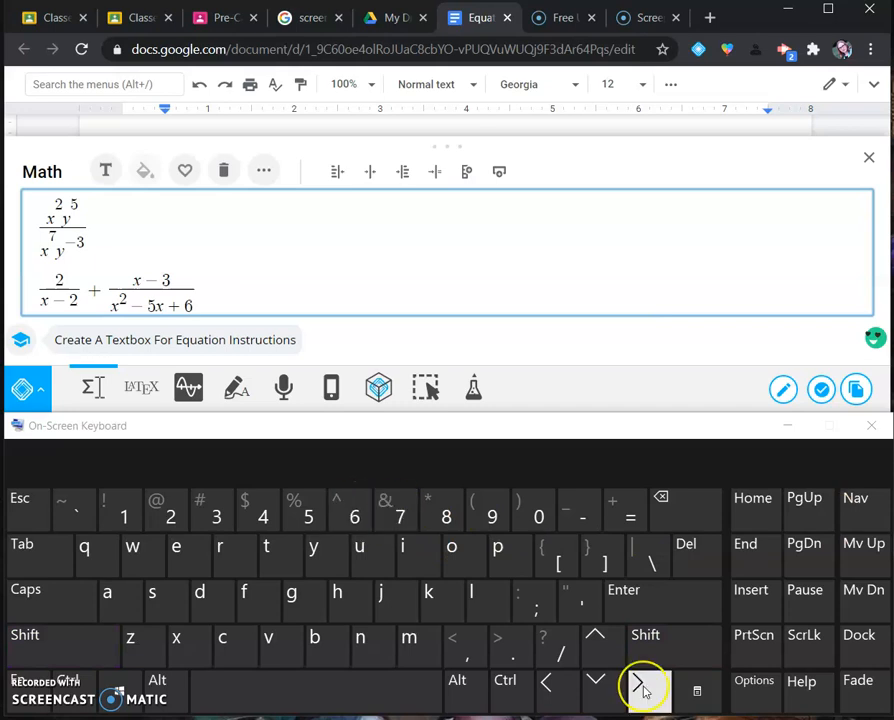
# Complete the third equation with = 1, insert the fraction equations into the document and close the math editor
pyautogui.click(594, 684)
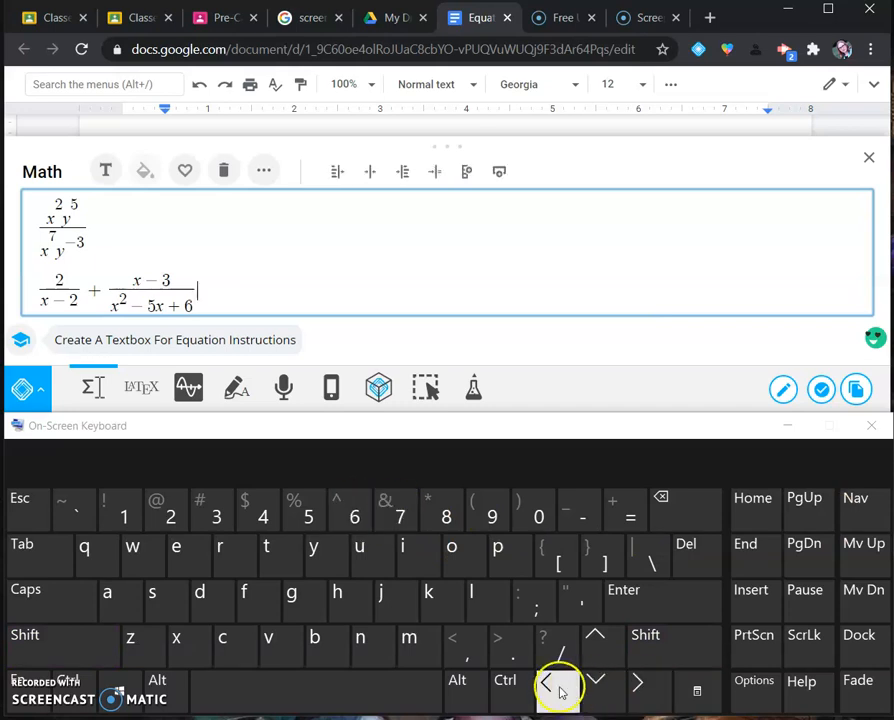
pyautogui.click(621, 504)
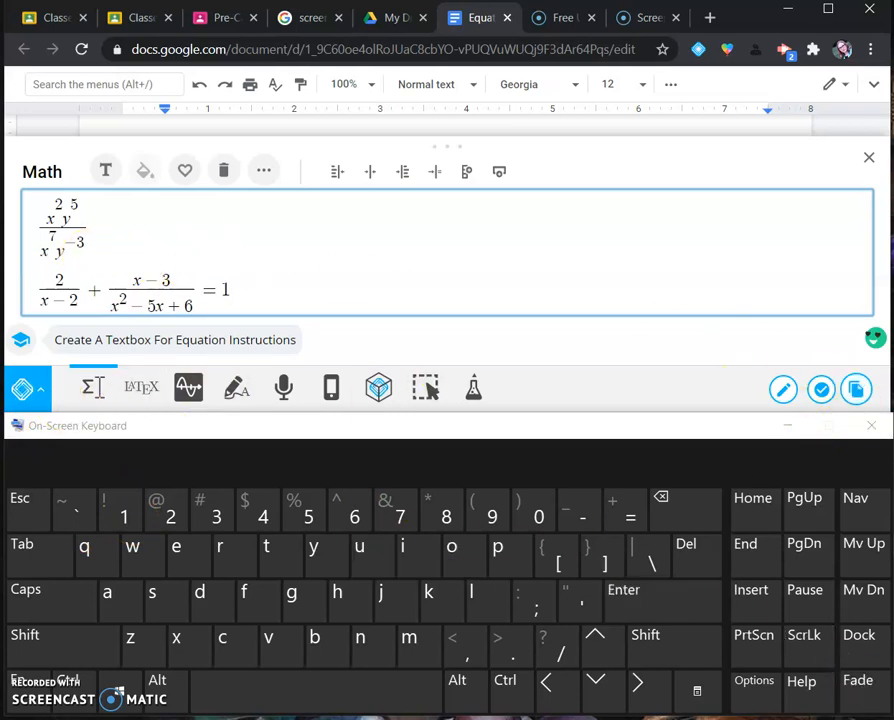
pyautogui.click(822, 392)
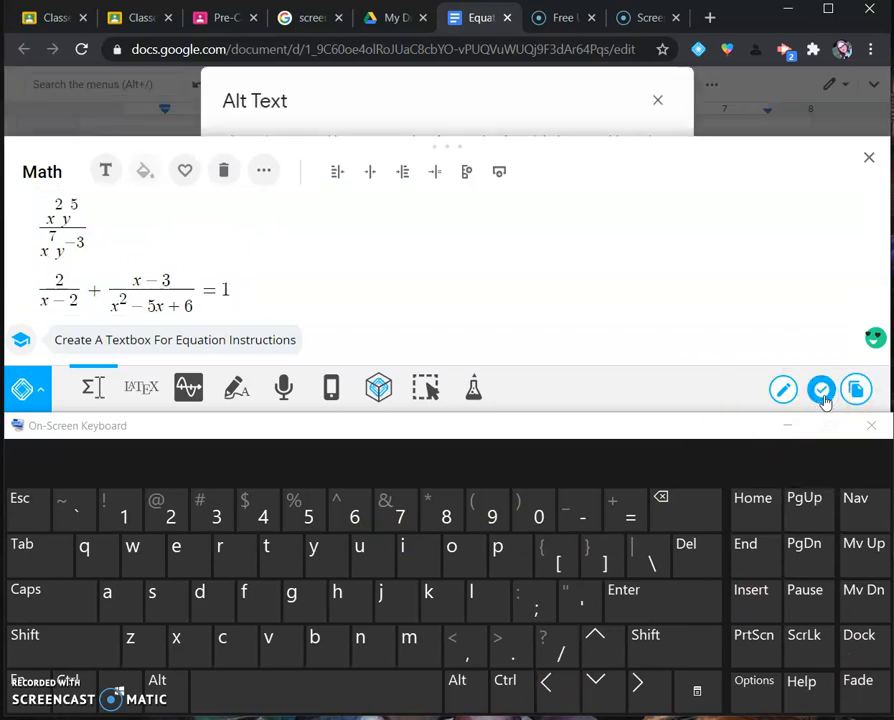
pyautogui.click(868, 158)
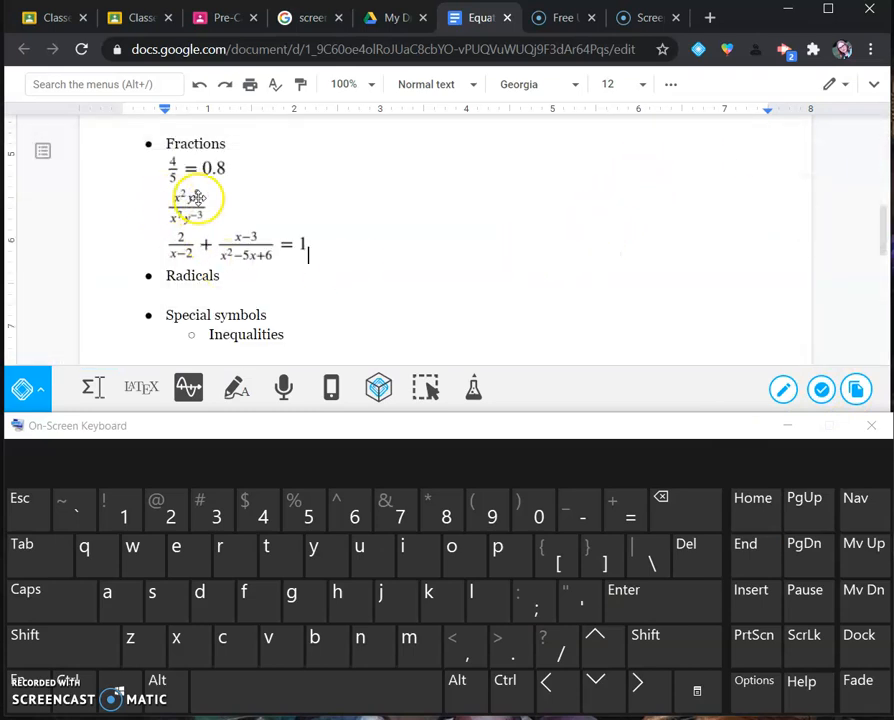
# Add a line with the / character below the inserted fractions in the document, with a blank line above it
pyautogui.scroll(2, 205, 220)
pyautogui.scroll(-2, 290, 320)
pyautogui.click(314, 252)
pyautogui.press('Return')
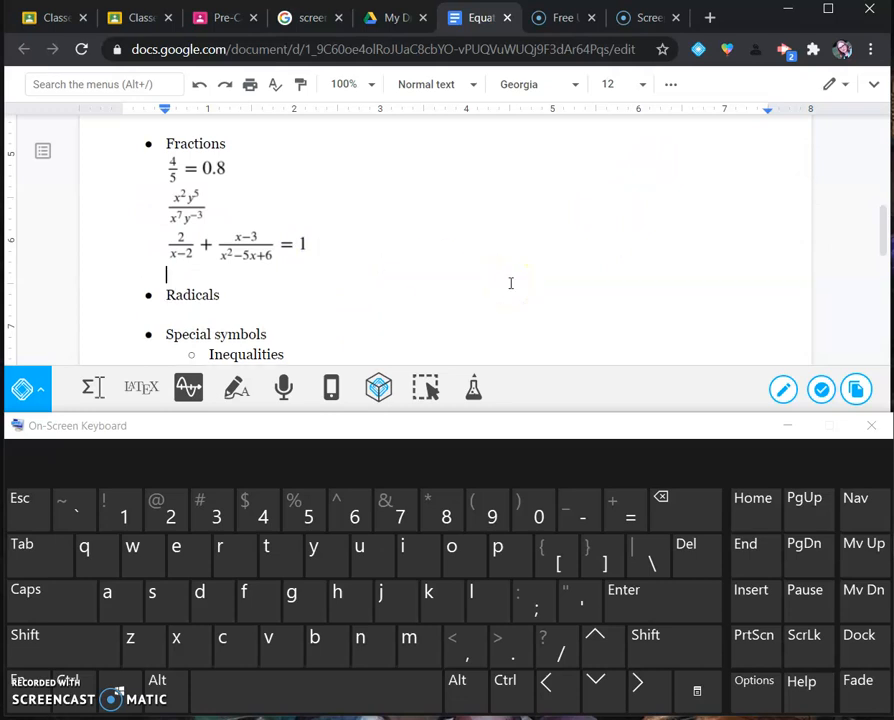
pyautogui.press('Return')
pyautogui.press('Return')
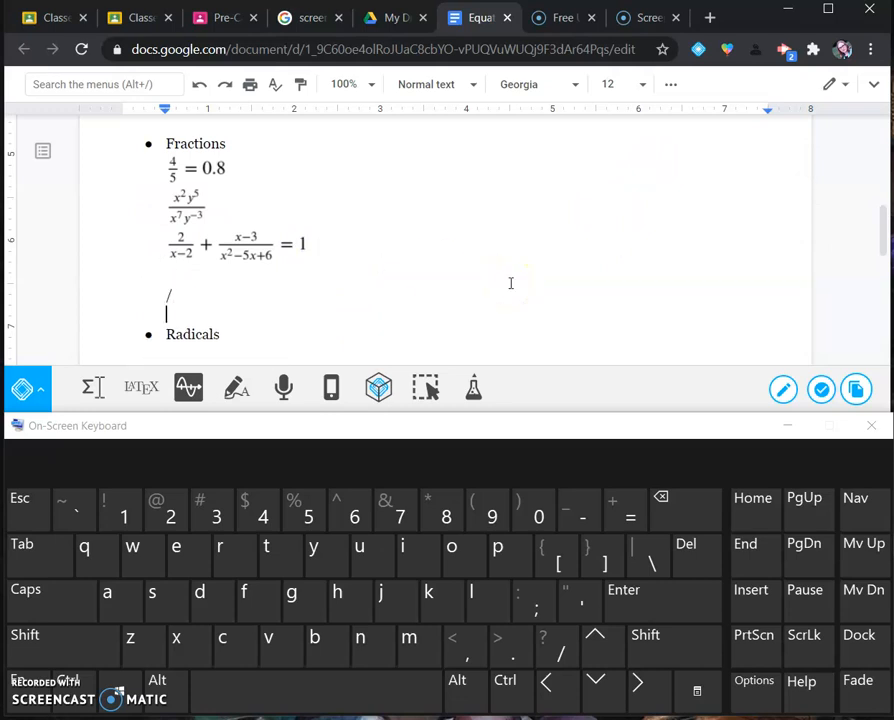
# Place the cursor indented under Radicals and open the Equation Editor with the earlier fraction equations deleted
pyautogui.scroll(-2, 514, 176)
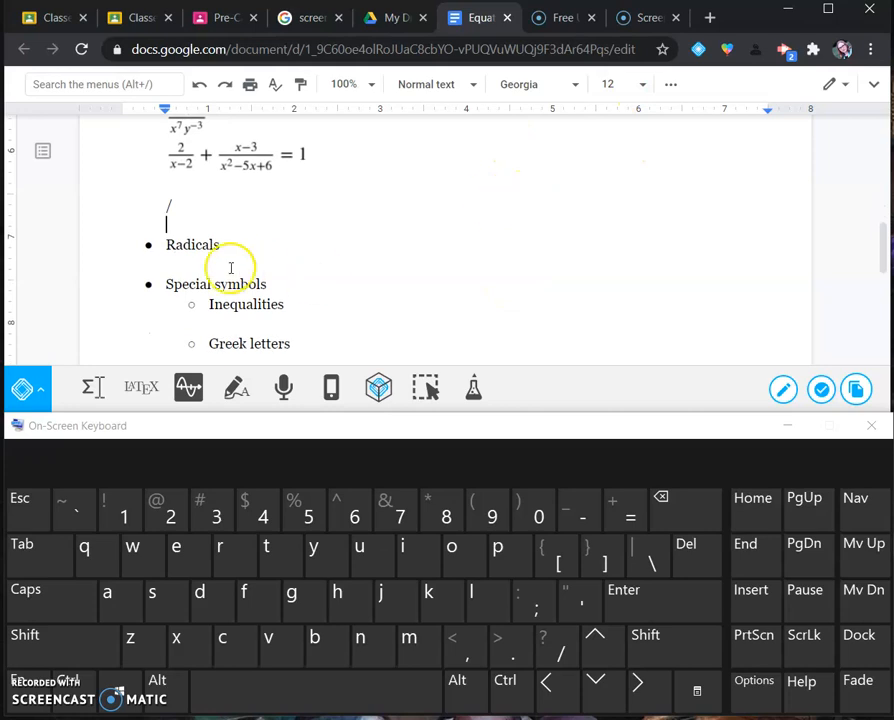
pyautogui.click(200, 261)
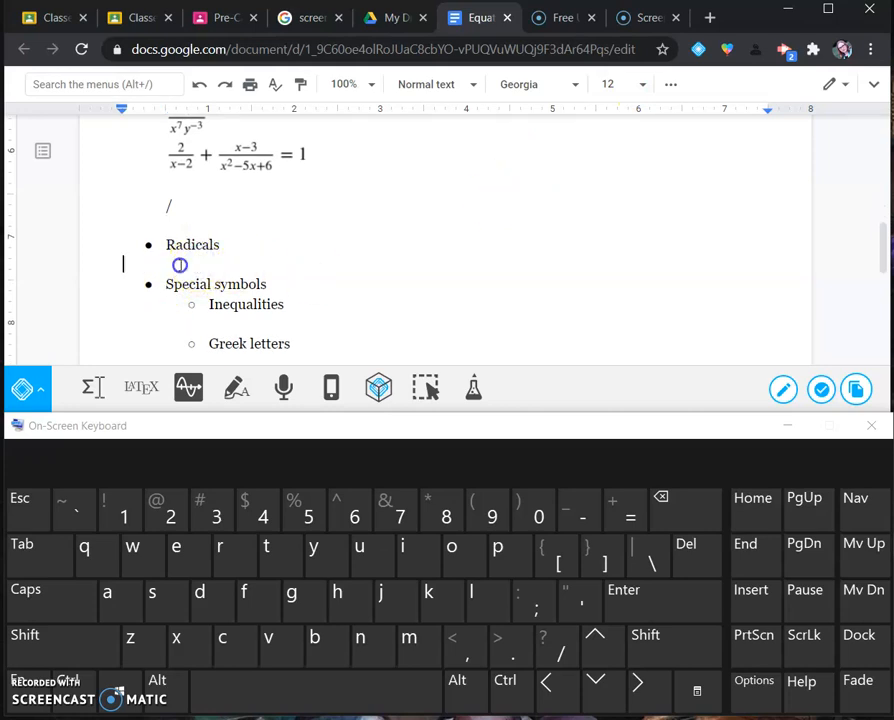
pyautogui.hotkey('ctrl', 'shift', '8')
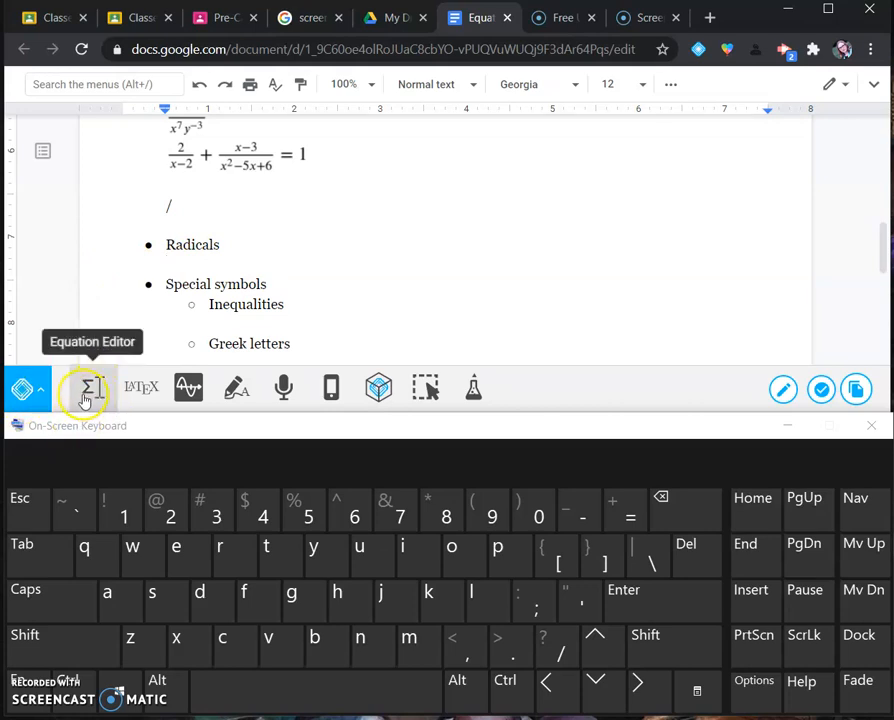
pyautogui.click(87, 393)
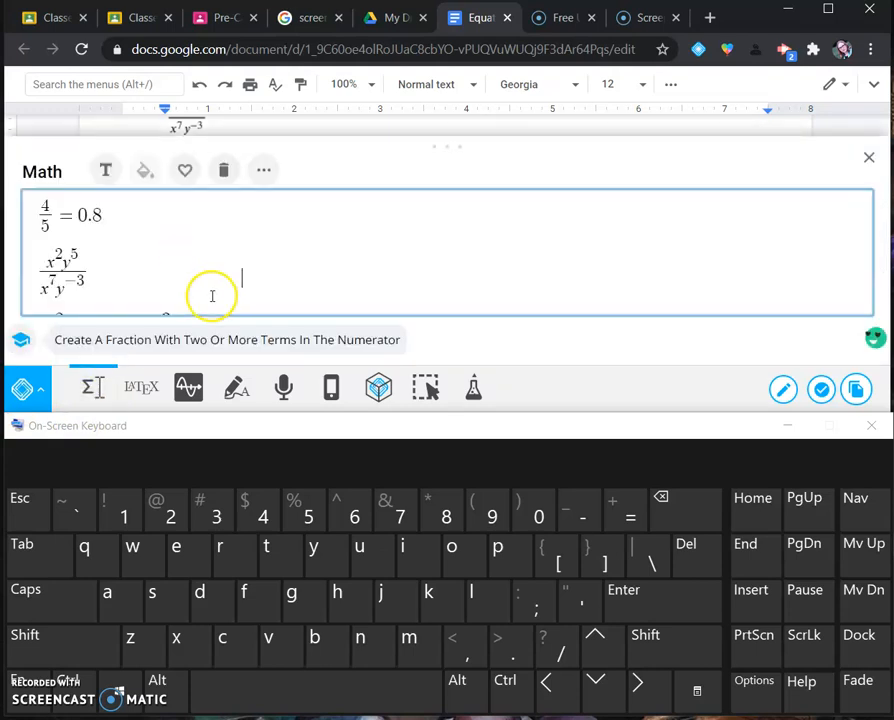
pyautogui.moveTo(52, 216); pyautogui.dragTo(495, 348)
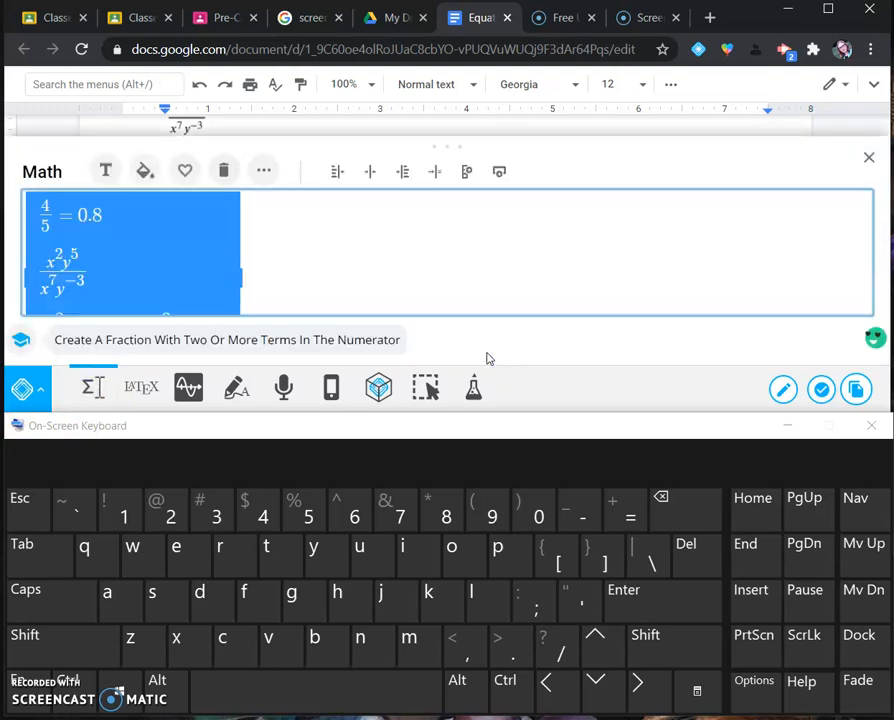
pyautogui.press('BackSpace')
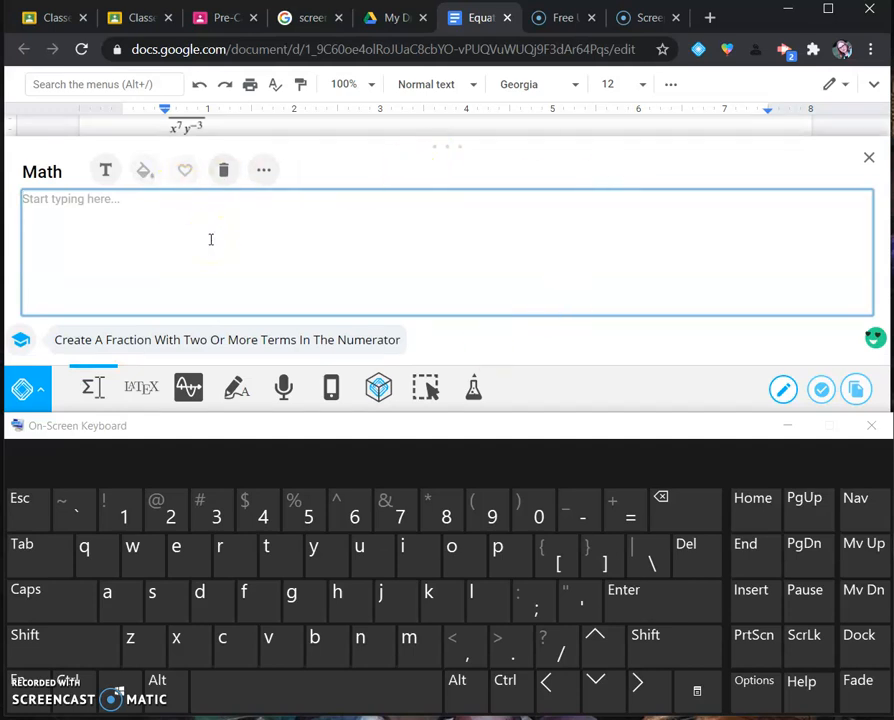
# Create an empty square root in the math editor with the \sqrt code
pyautogui.click(652, 566)
pyautogui.click(140, 598)
pyautogui.click(92, 552)
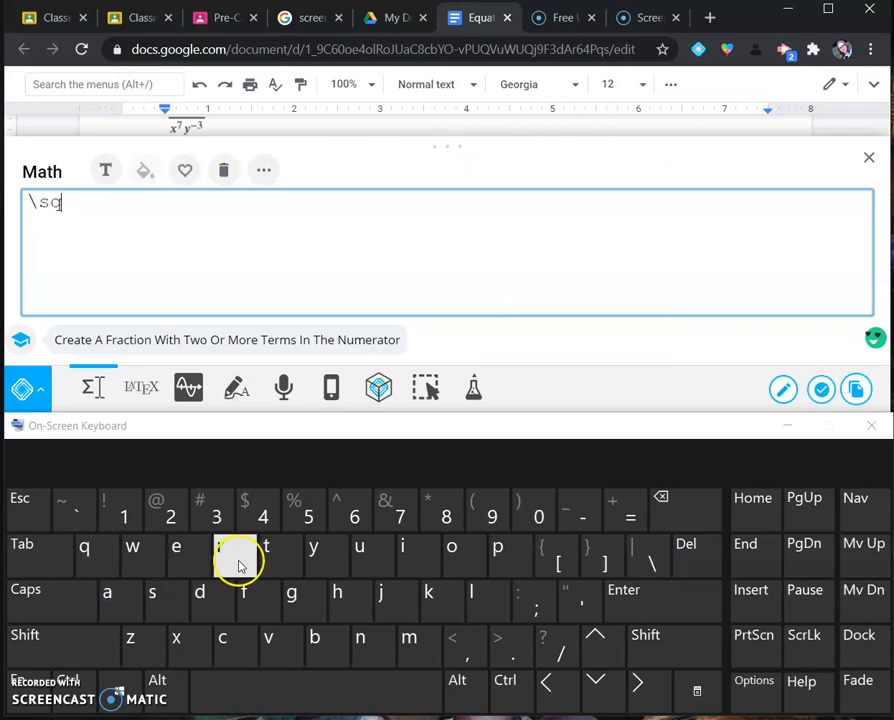
pyautogui.click(234, 560)
pyautogui.click(281, 561)
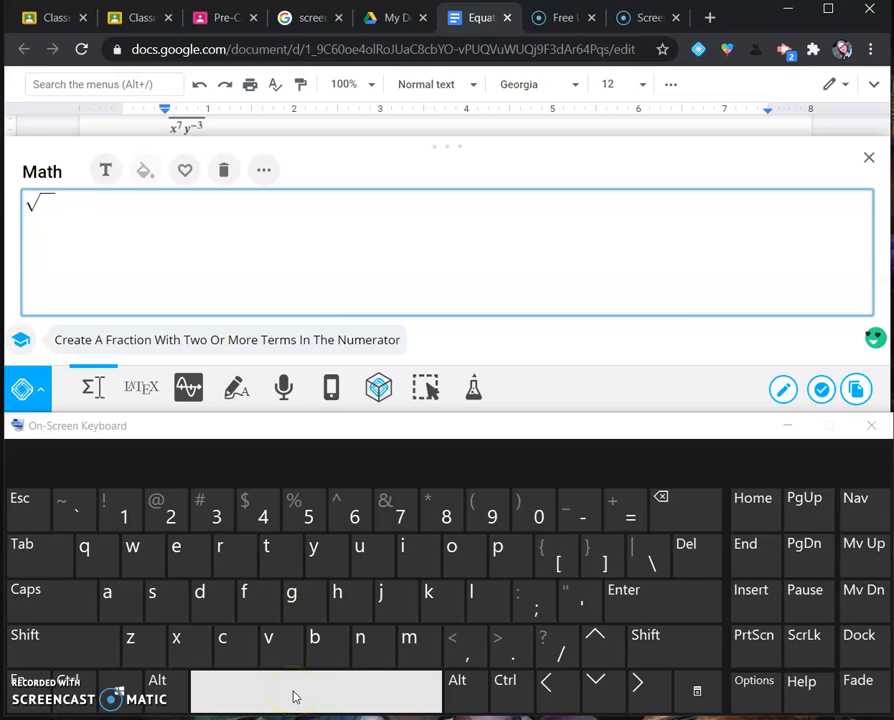
# Enter 16 under the square root and complete the equation outside it with = 4
pyautogui.click(112, 517)
pyautogui.click(352, 512)
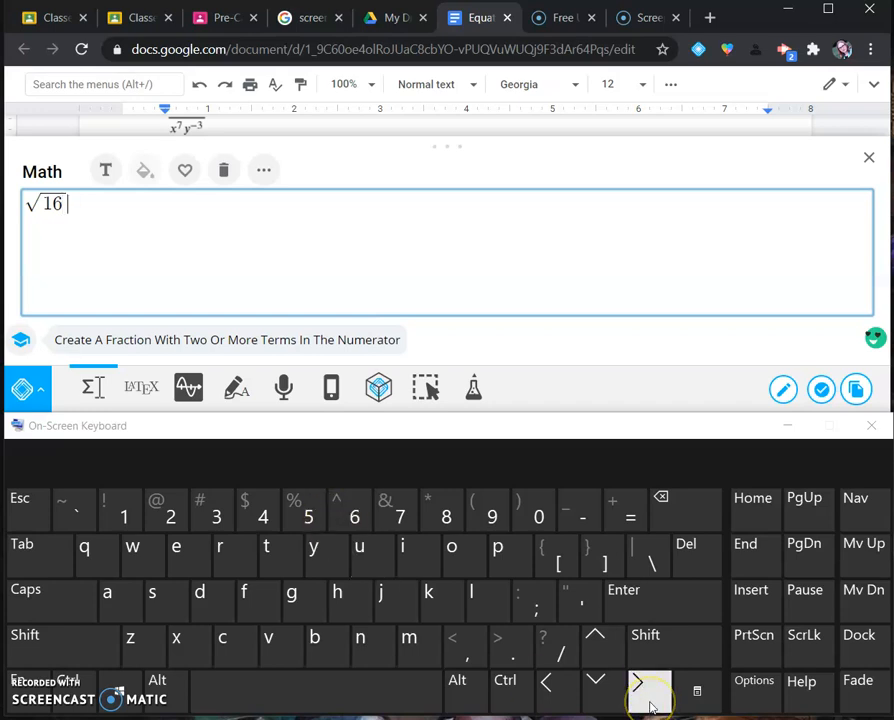
pyautogui.click(626, 516)
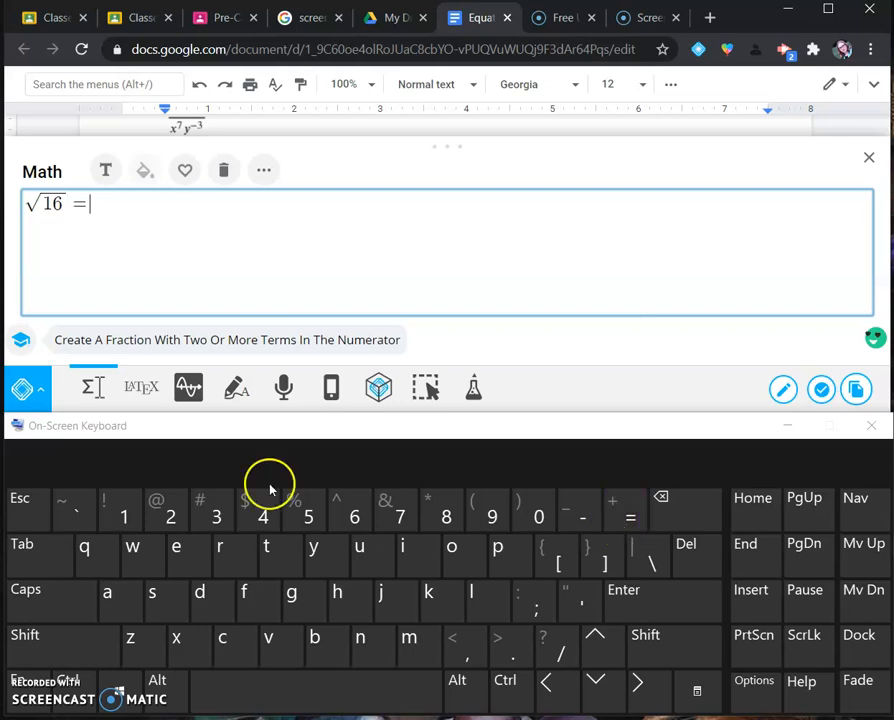
pyautogui.click(258, 520)
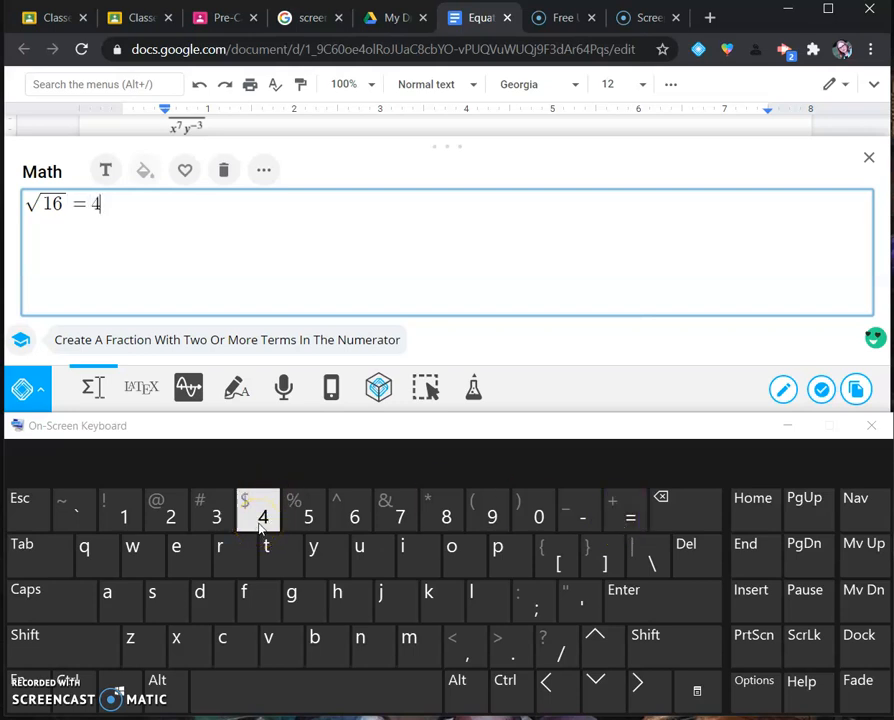
# Start a second line and create another empty square root with the \sqrt code
pyautogui.click(692, 613)
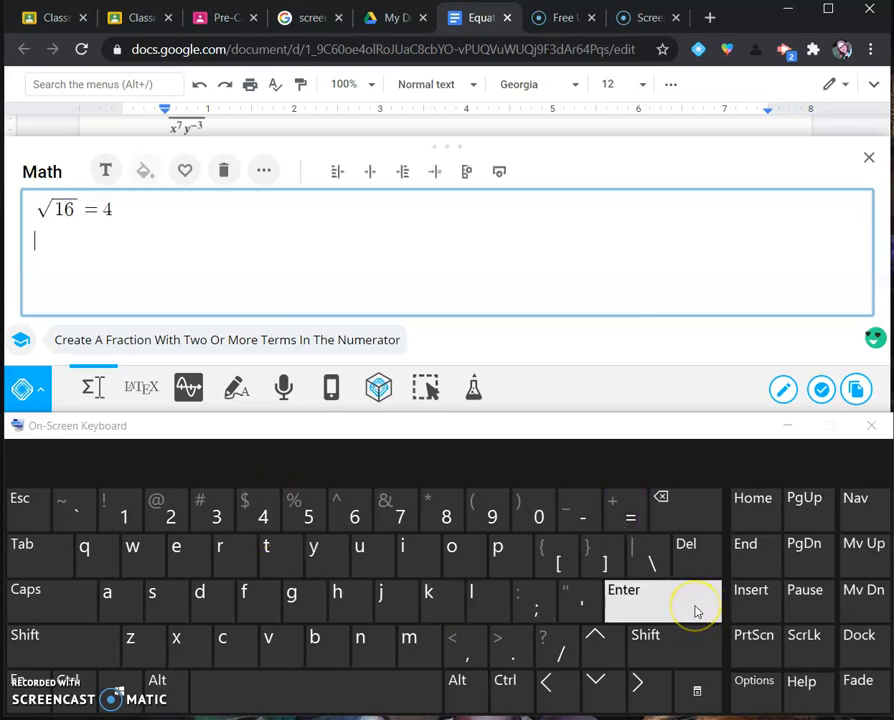
pyautogui.click(651, 557)
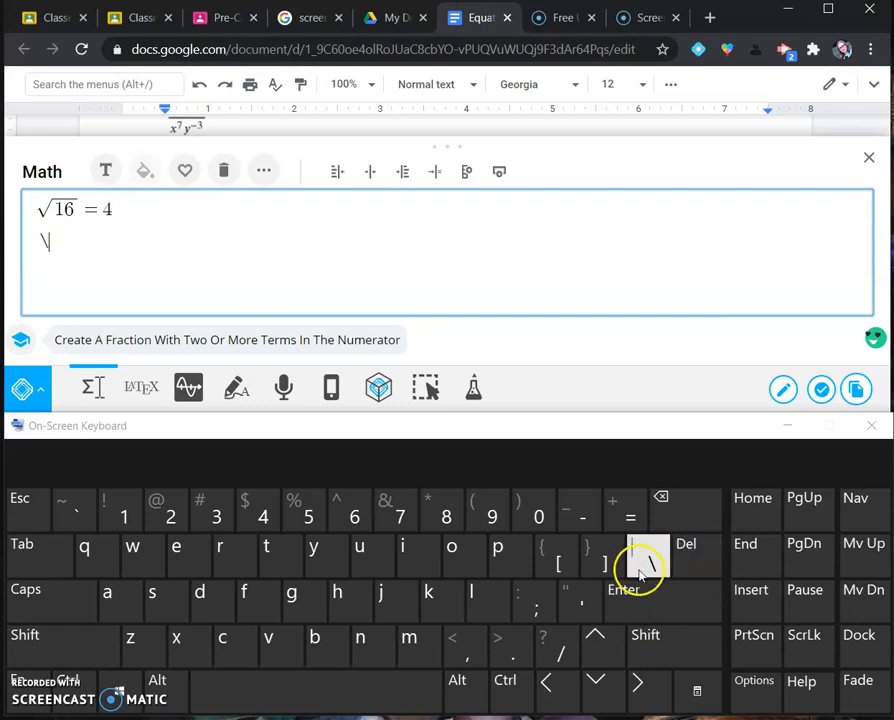
pyautogui.click(180, 605)
pyautogui.click(86, 550)
pyautogui.click(178, 552)
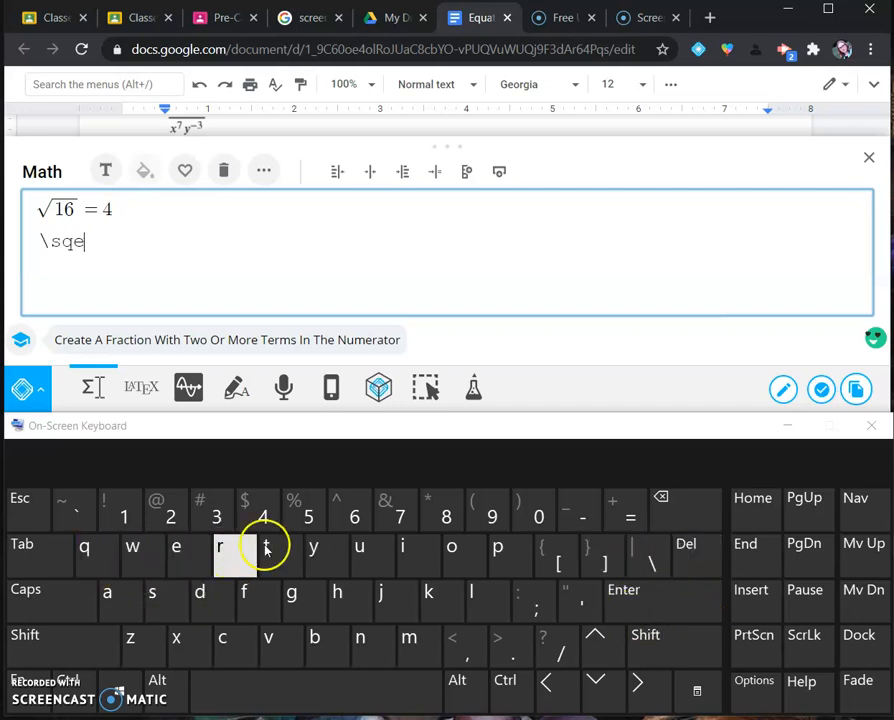
pyautogui.click(661, 505)
pyautogui.click(230, 556)
pyautogui.click(268, 560)
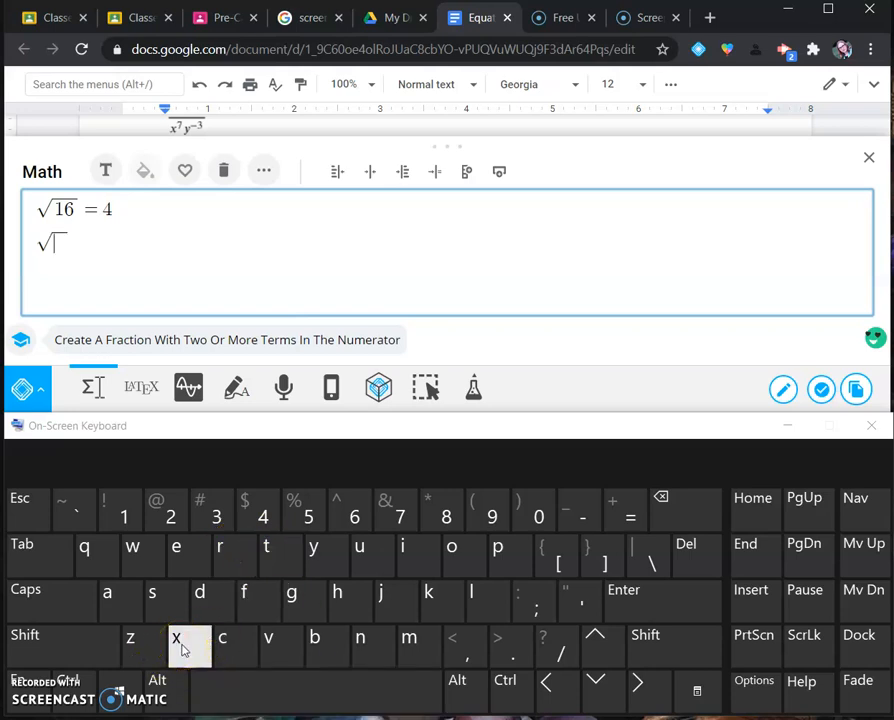
# Enter x^2 - 9 under the second root, insert both radicals into the document and close the math editor
pyautogui.click(182, 648)
pyautogui.click(70, 636)
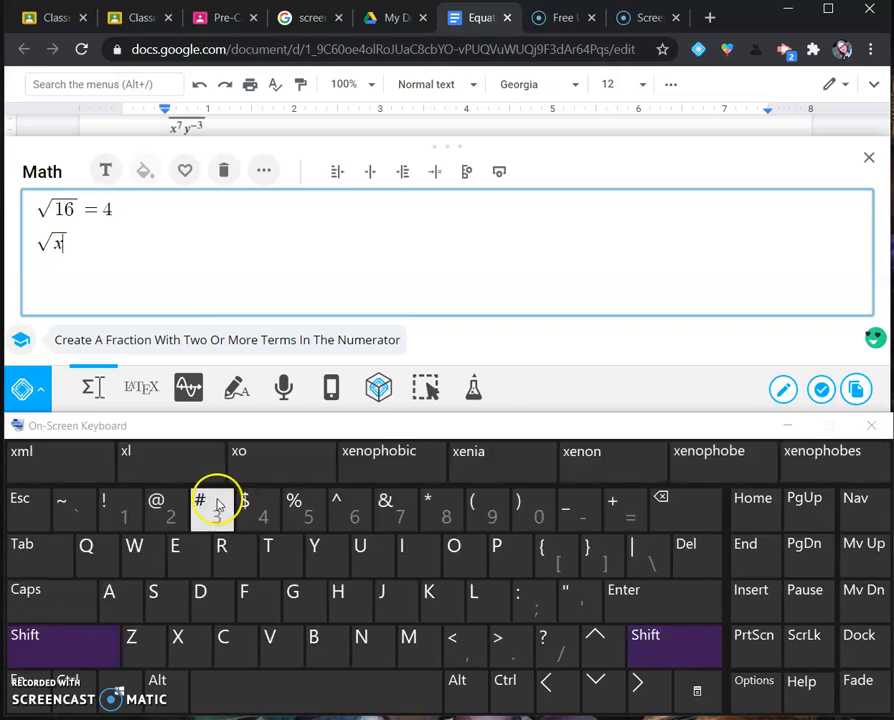
pyautogui.click(352, 508)
pyautogui.click(162, 514)
pyautogui.click(670, 700)
pyautogui.click(583, 516)
pyautogui.click(488, 514)
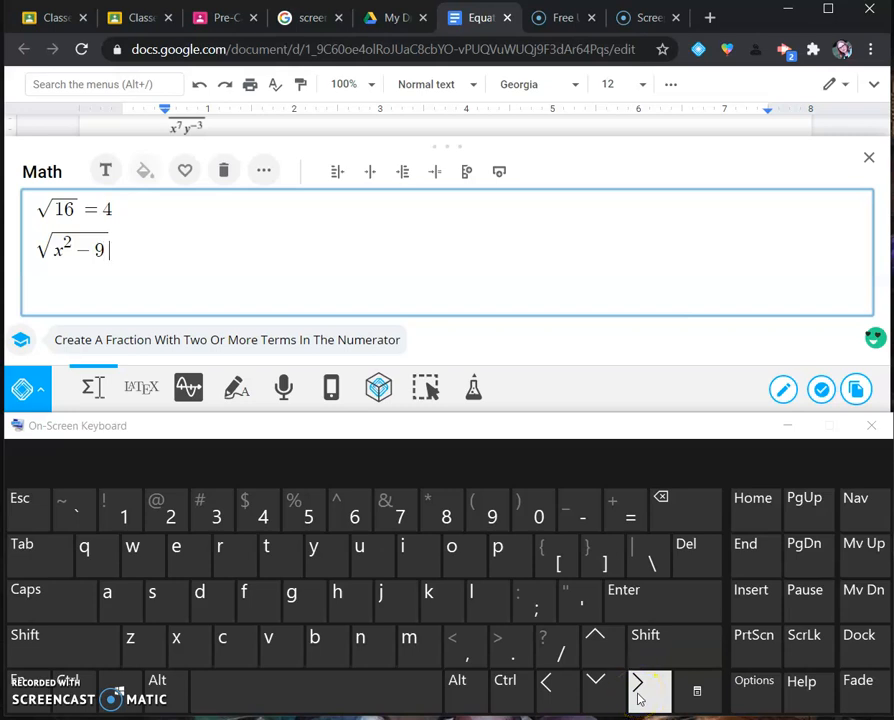
pyautogui.click(820, 389)
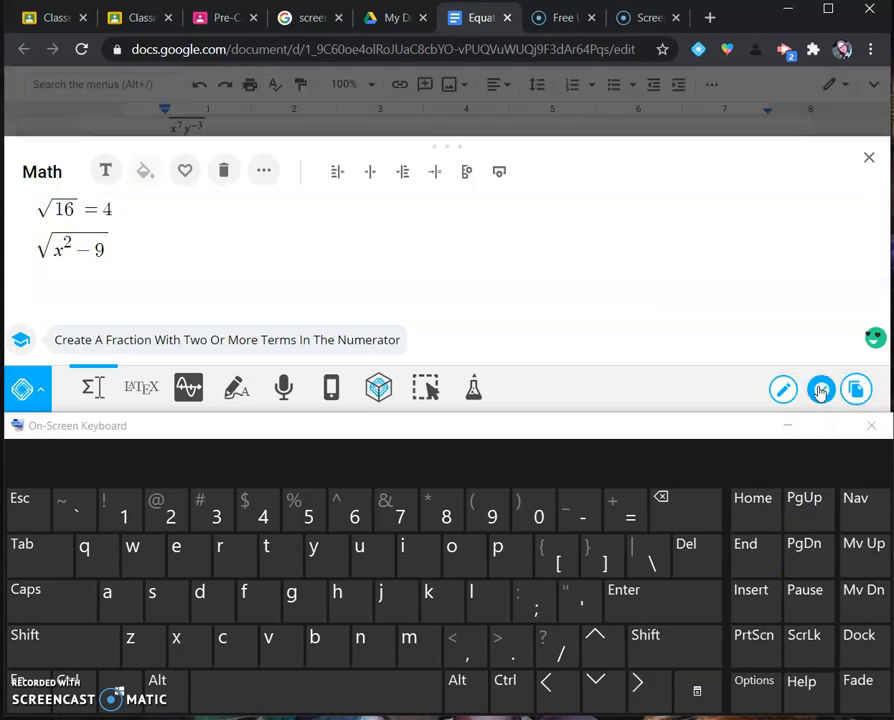
pyautogui.click(872, 156)
# Write the code \sqrt as a note below the inserted radicals, with blank lines around it
pyautogui.scroll(-1, 426, 262)
pyautogui.click(245, 210)
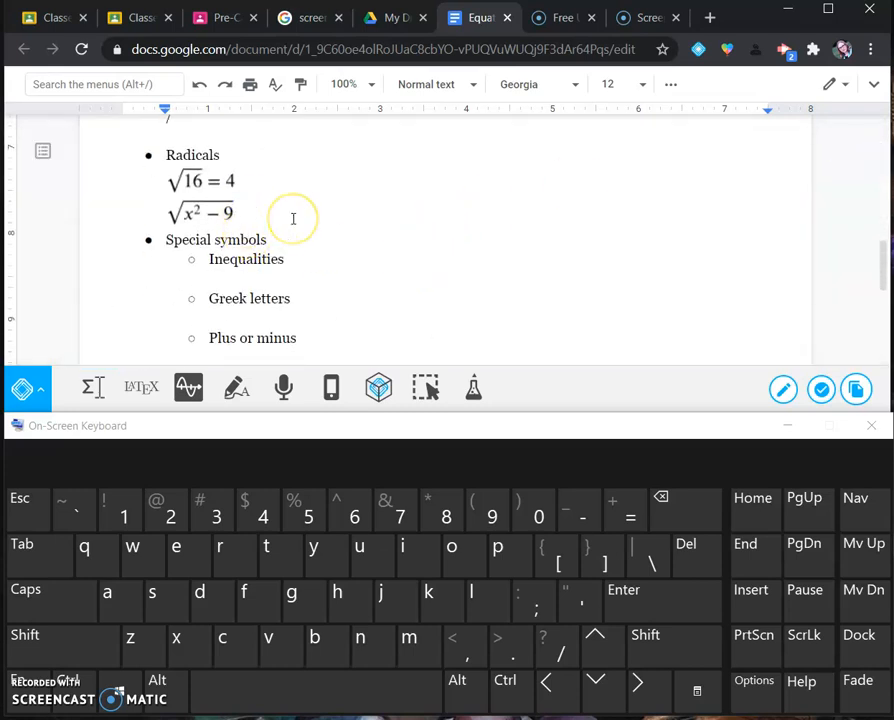
pyautogui.press('Return')
pyautogui.press('Return')
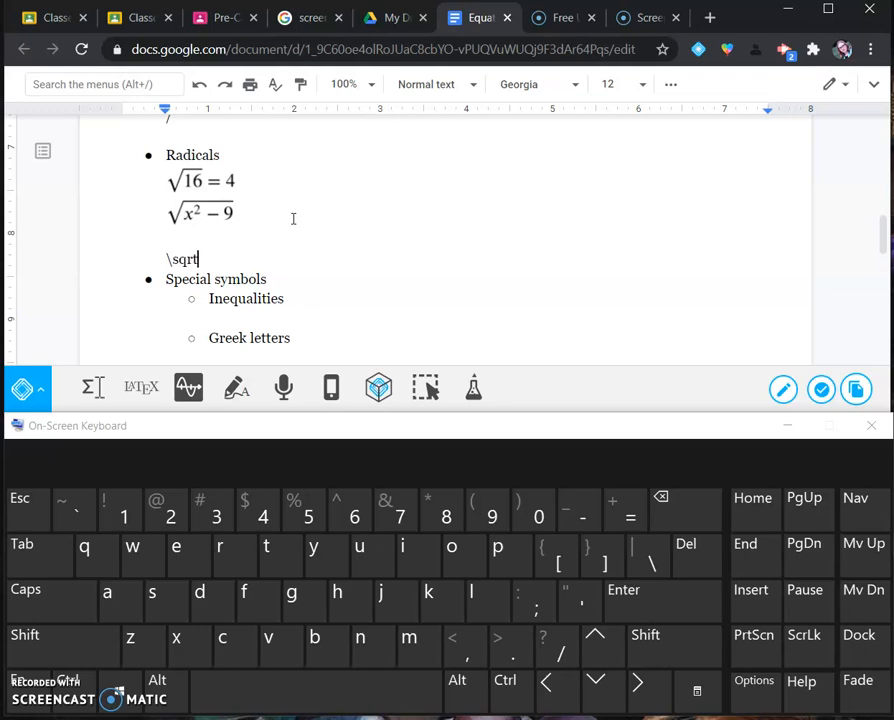
pyautogui.write('\\sqrt')
pyautogui.press('Return')
pyautogui.press('Return')
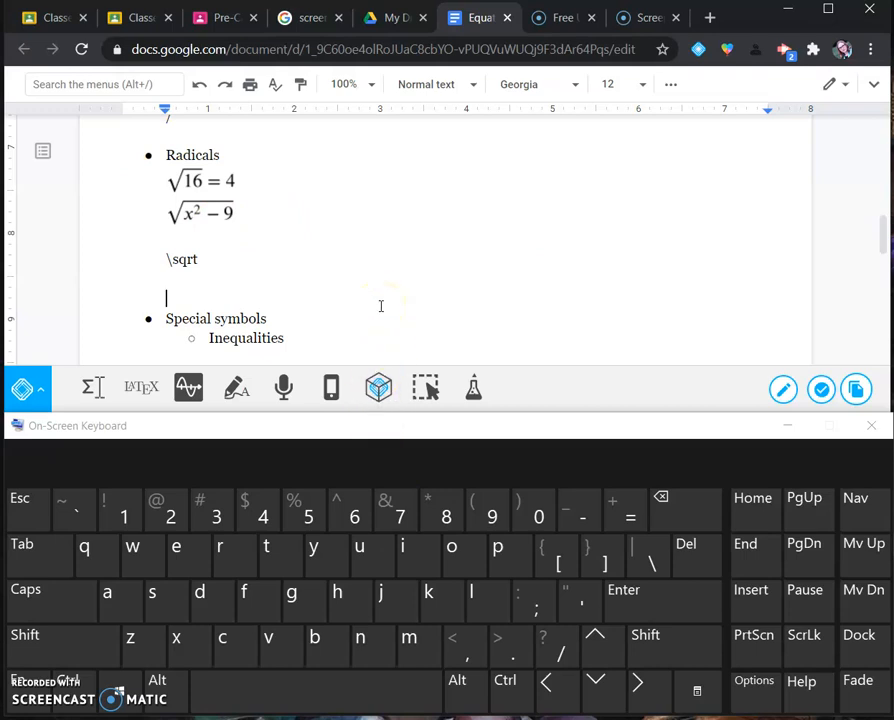
# Reopen the Equation Editor and delete the two square root expressions from it
pyautogui.click(100, 388)
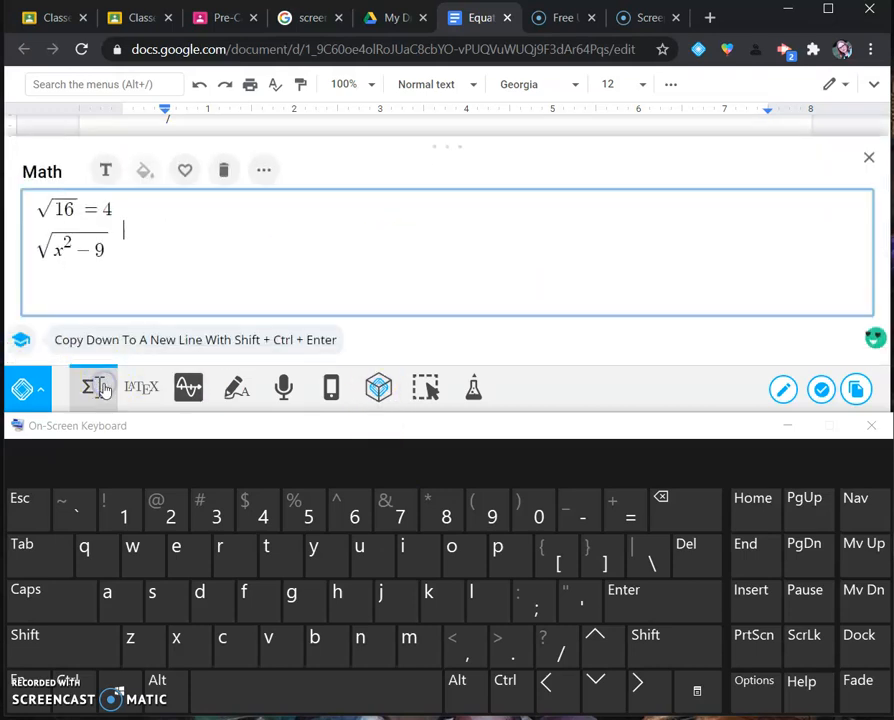
pyautogui.hotkey('ctrl', 'a')
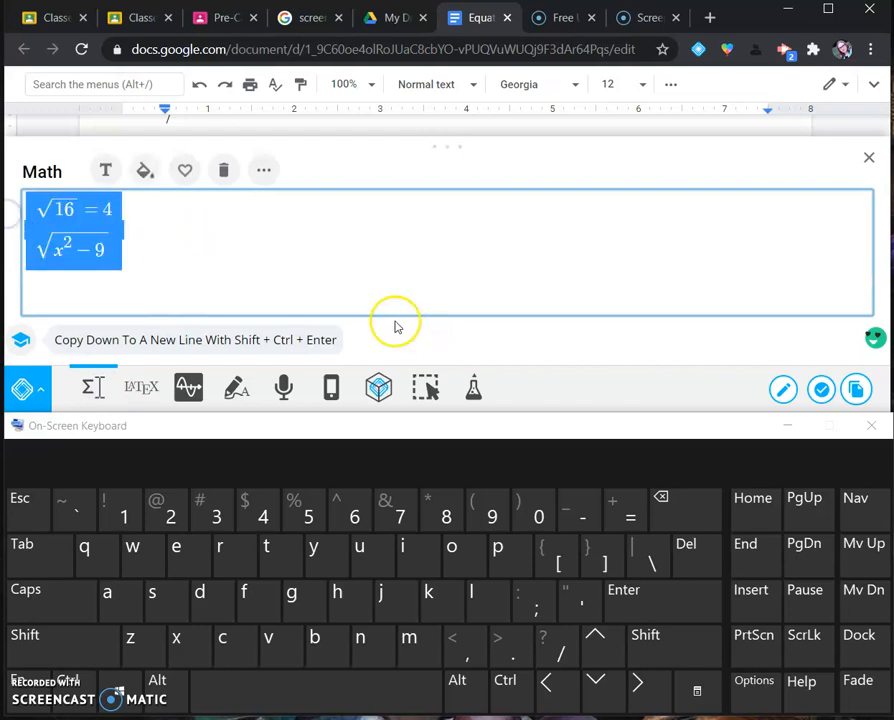
pyautogui.press('Delete')
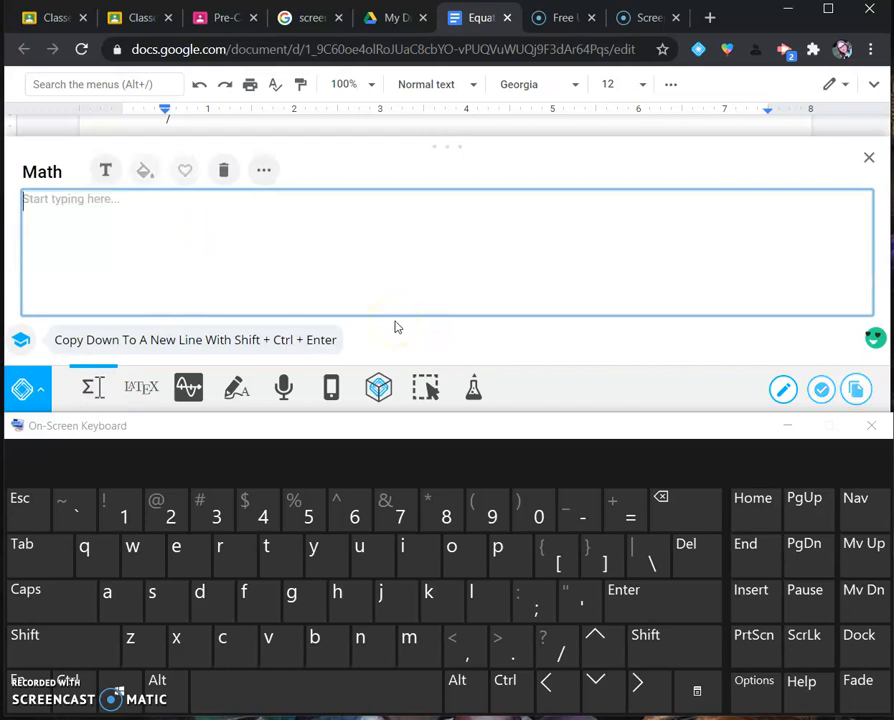
# Create an empty nth root in the math editor with the \nthroot code
pyautogui.click(650, 558)
pyautogui.click(365, 643)
pyautogui.click(285, 552)
pyautogui.click(338, 594)
pyautogui.click(220, 550)
pyautogui.doubleClick(456, 552)
pyautogui.click(272, 555)
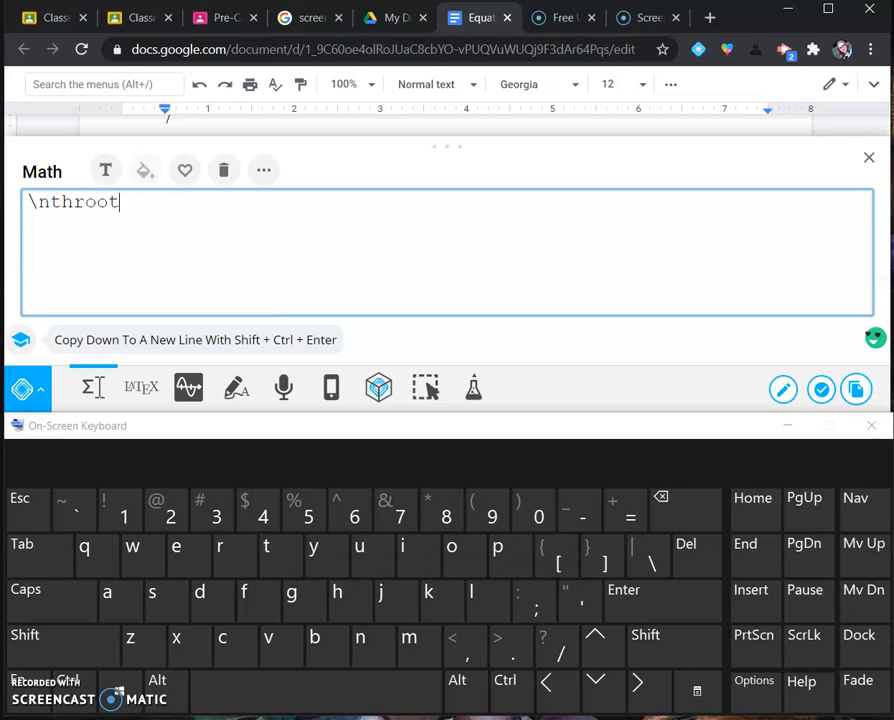
pyautogui.click(282, 698)
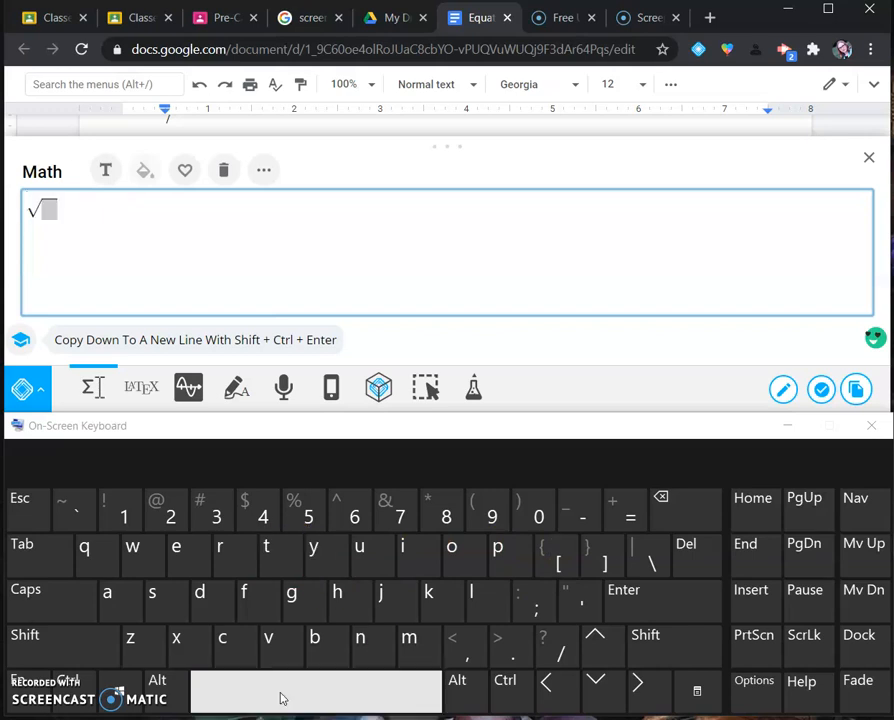
# Fill in the root with index 3 and radicand 27, complete it with = 3 and start a new line
pyautogui.click(31, 200)
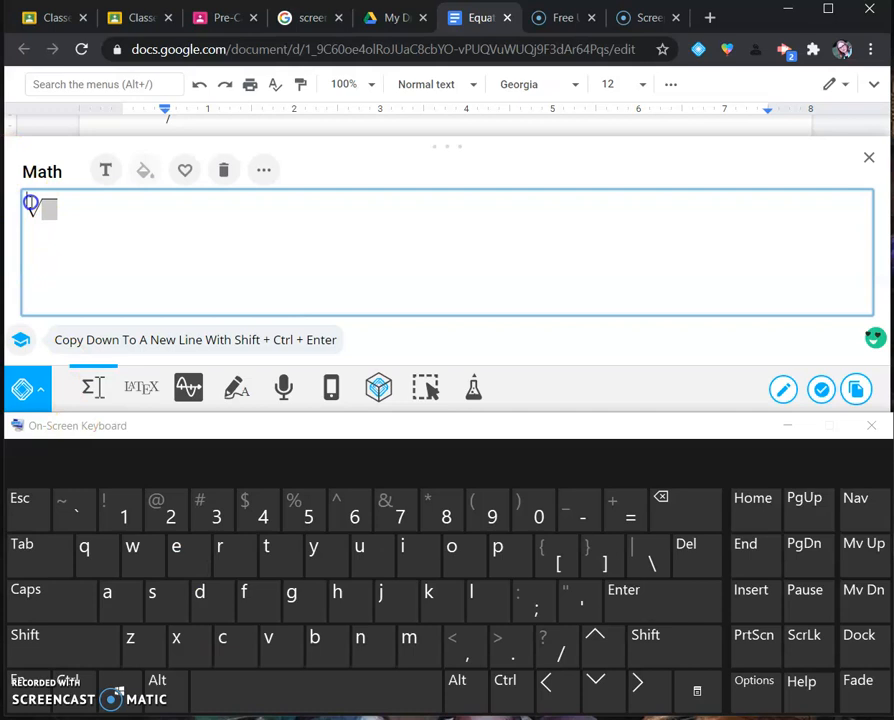
pyautogui.click(54, 212)
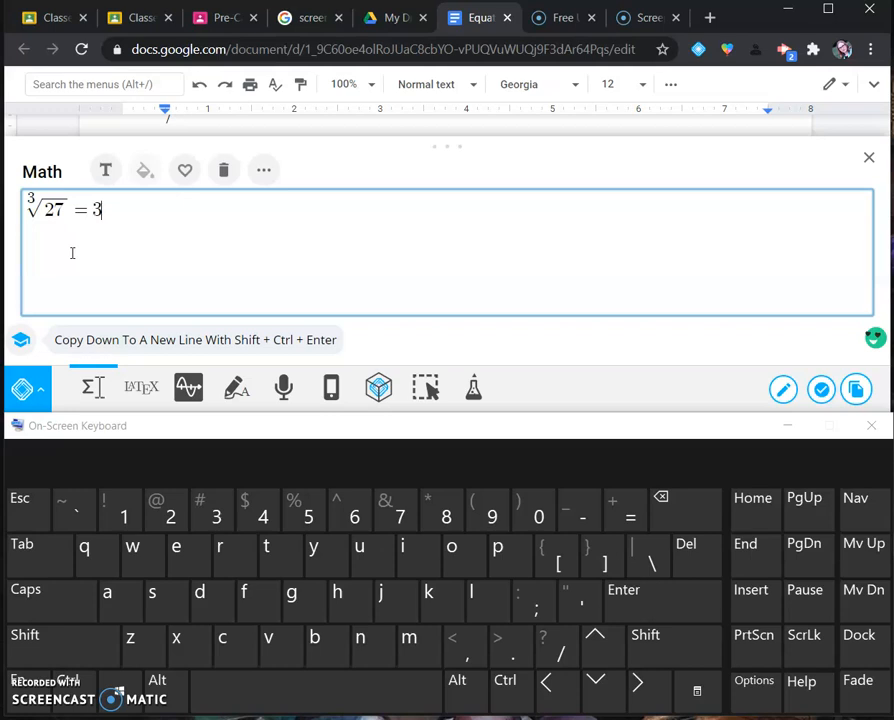
pyautogui.press('Return')
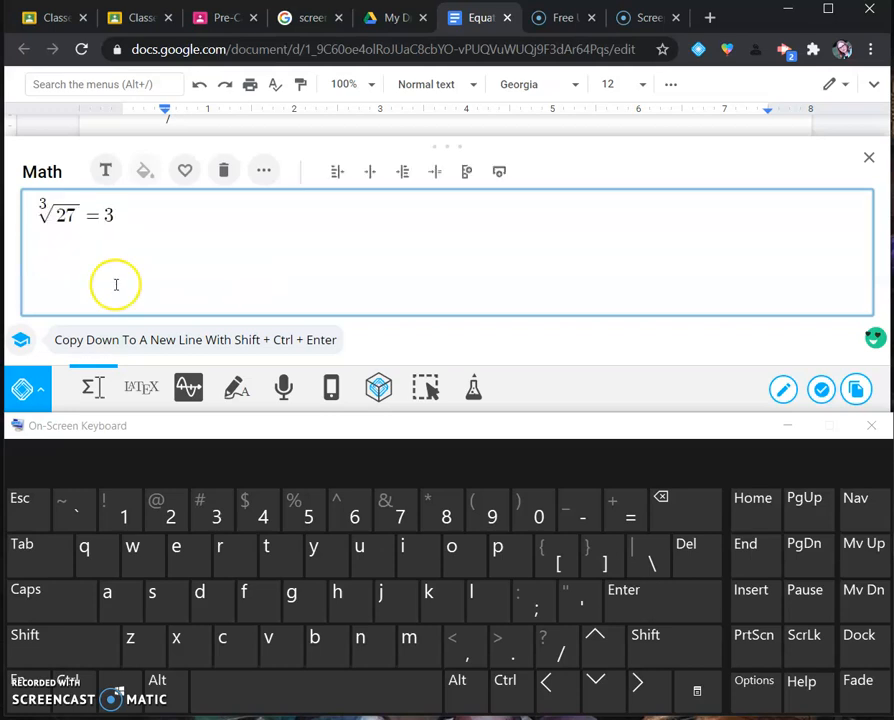
# Create an empty nth root on the second line of the math editor with the \nthroot code
pyautogui.click(652, 560)
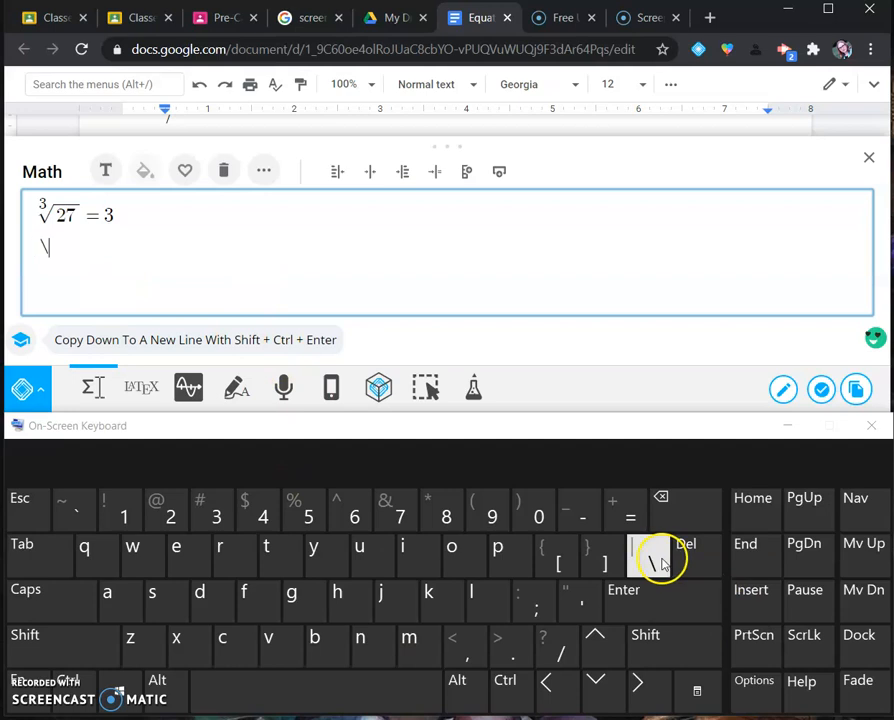
pyautogui.click(360, 640)
pyautogui.click(268, 548)
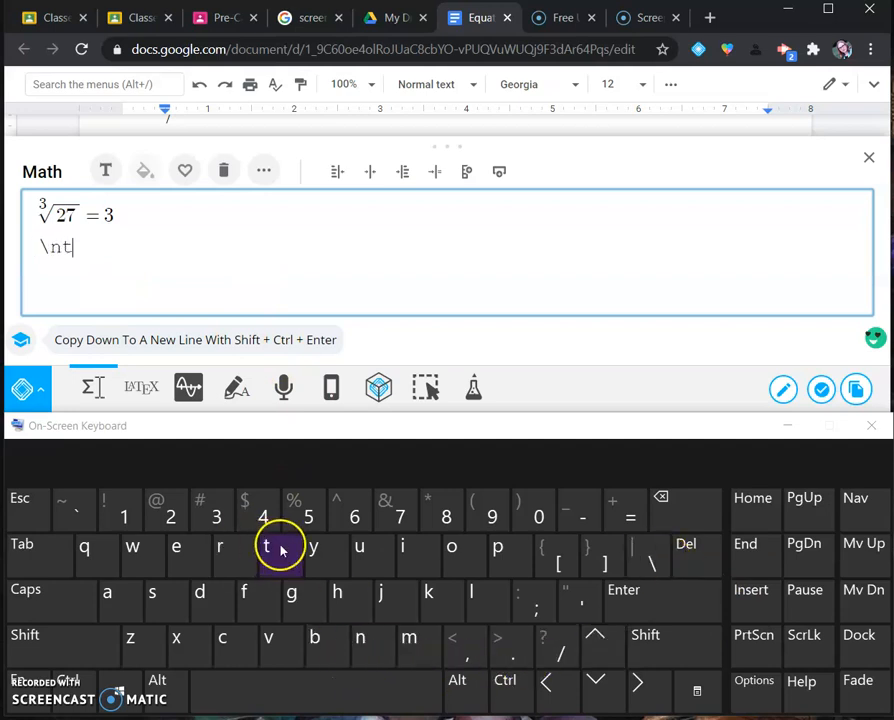
pyautogui.click(338, 594)
pyautogui.click(222, 545)
pyautogui.click(404, 548)
pyautogui.click(660, 498)
pyautogui.click(452, 548)
pyautogui.click(452, 548)
pyautogui.click(268, 548)
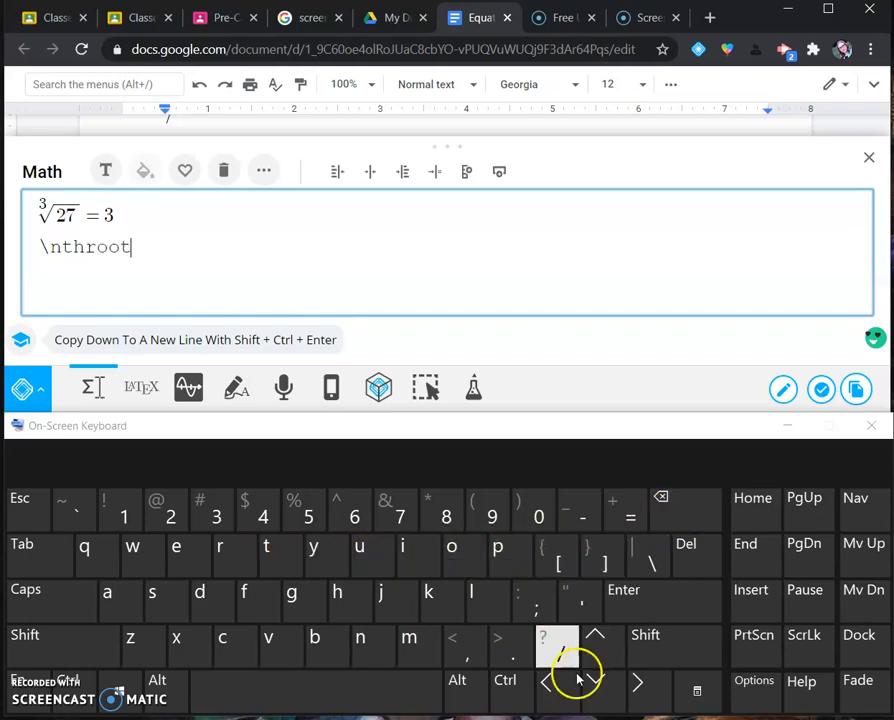
pyautogui.click(364, 697)
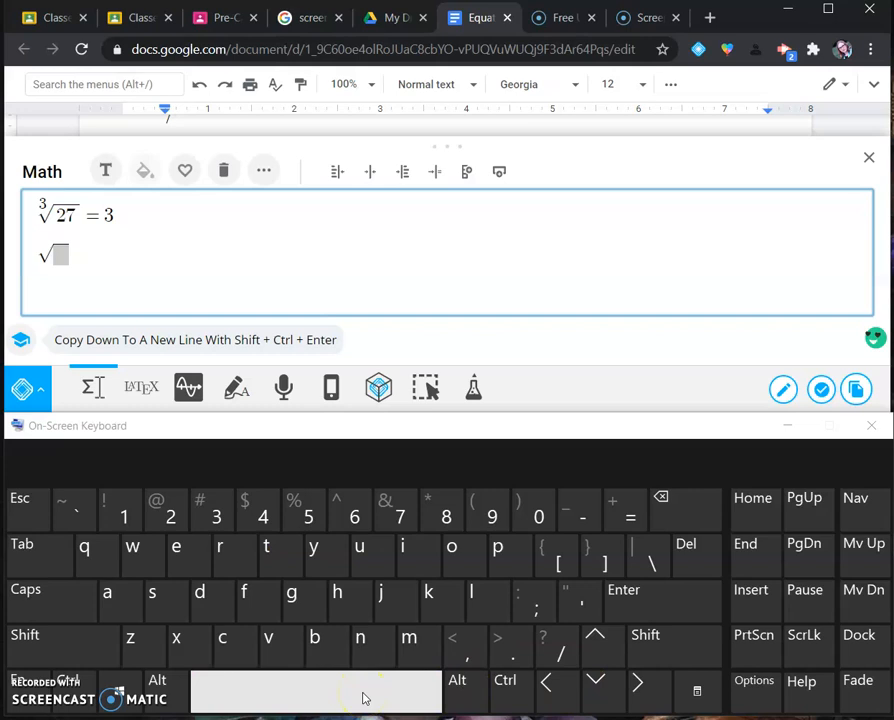
# Give the new root the index 4 and start its radicand with x squared
pyautogui.click(264, 514)
pyautogui.click(637, 681)
pyautogui.click(176, 640)
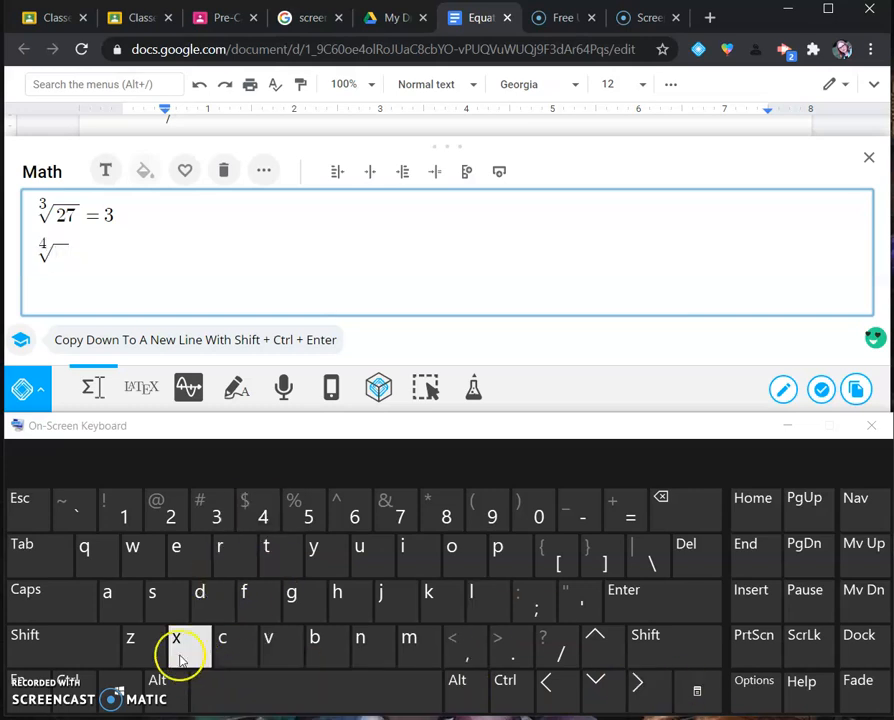
pyautogui.click(100, 645)
pyautogui.click(340, 506)
pyautogui.click(178, 516)
pyautogui.click(637, 684)
# Continue the radicand with − 2x + 16 and complete the equation with = 12 outside the root
pyautogui.click(562, 516)
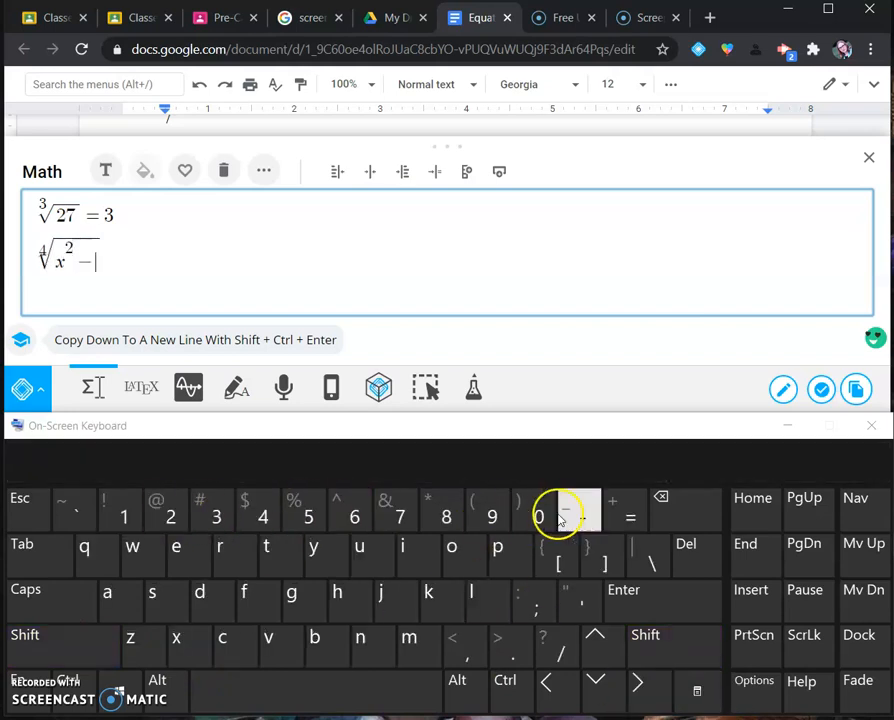
pyautogui.click(174, 514)
pyautogui.click(176, 648)
pyautogui.click(644, 642)
pyautogui.click(629, 516)
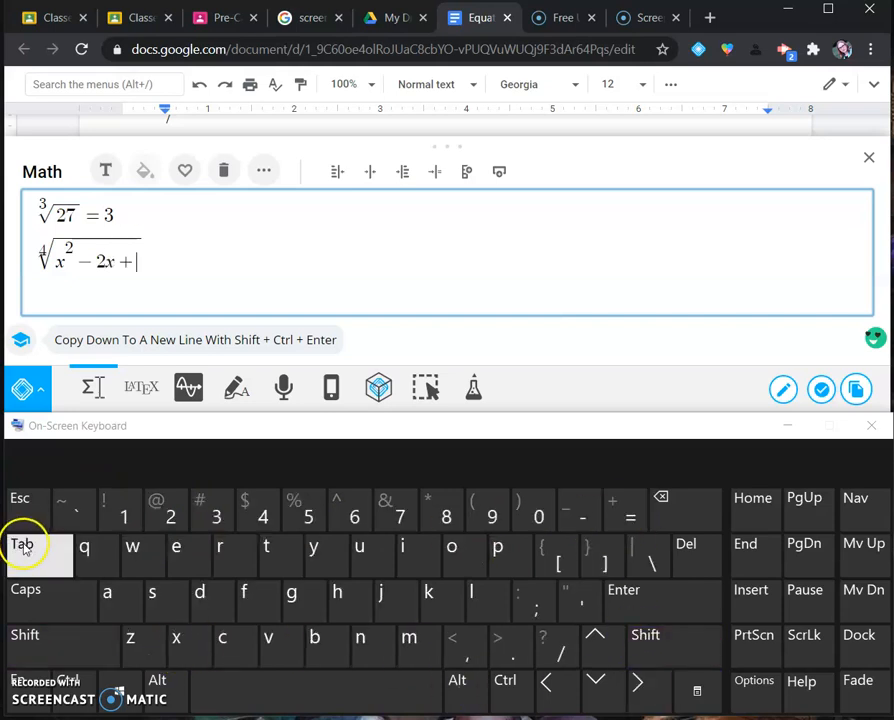
pyautogui.click(124, 516)
pyautogui.click(350, 516)
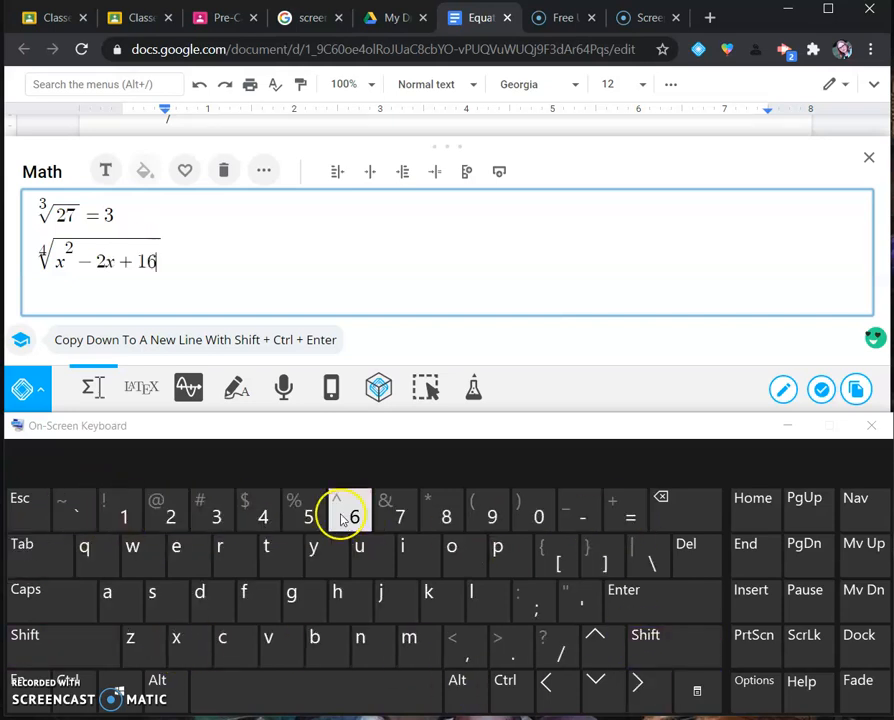
pyautogui.click(652, 694)
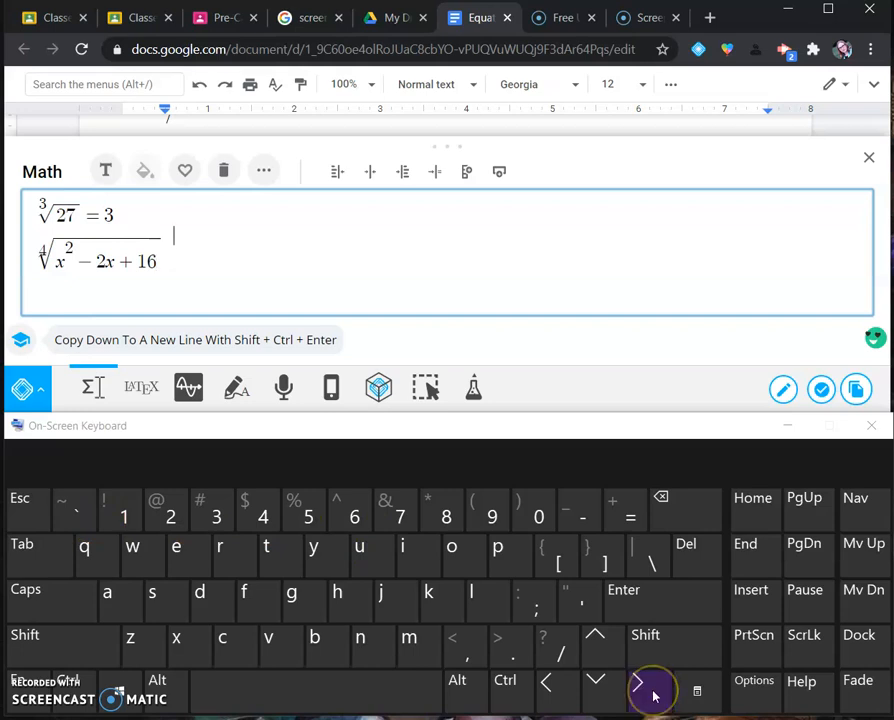
pyautogui.click(566, 690)
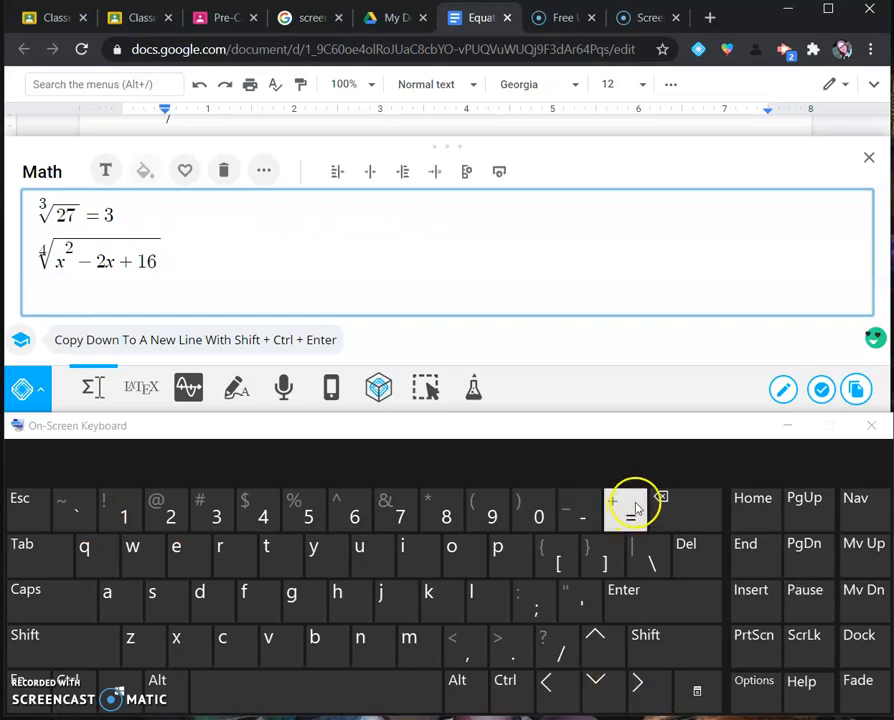
pyautogui.click(114, 508)
pyautogui.click(170, 516)
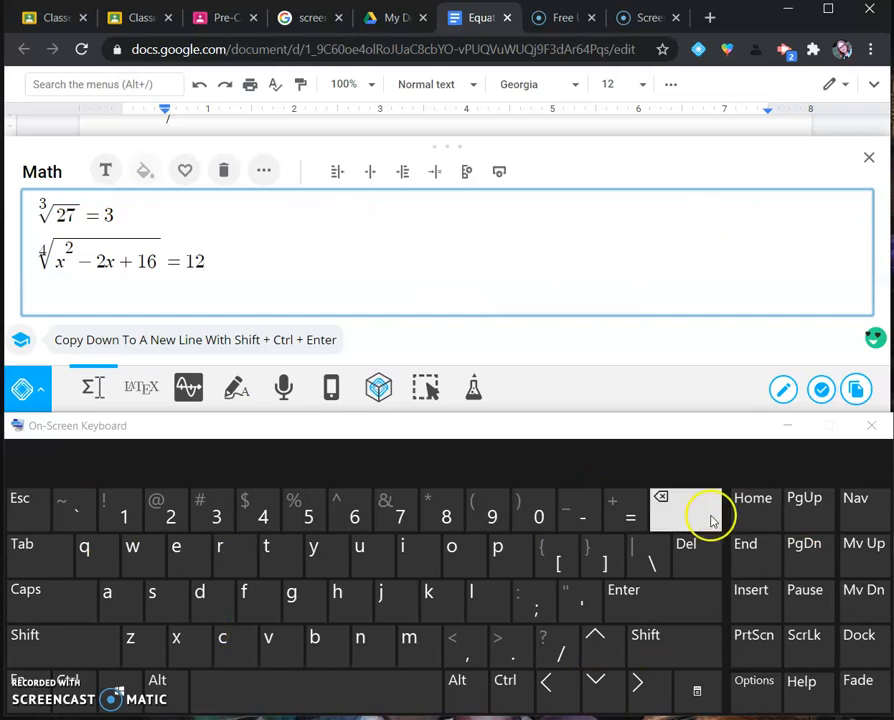
# Insert both root equations into the document as math and close the Equation Editor
pyautogui.click(820, 392)
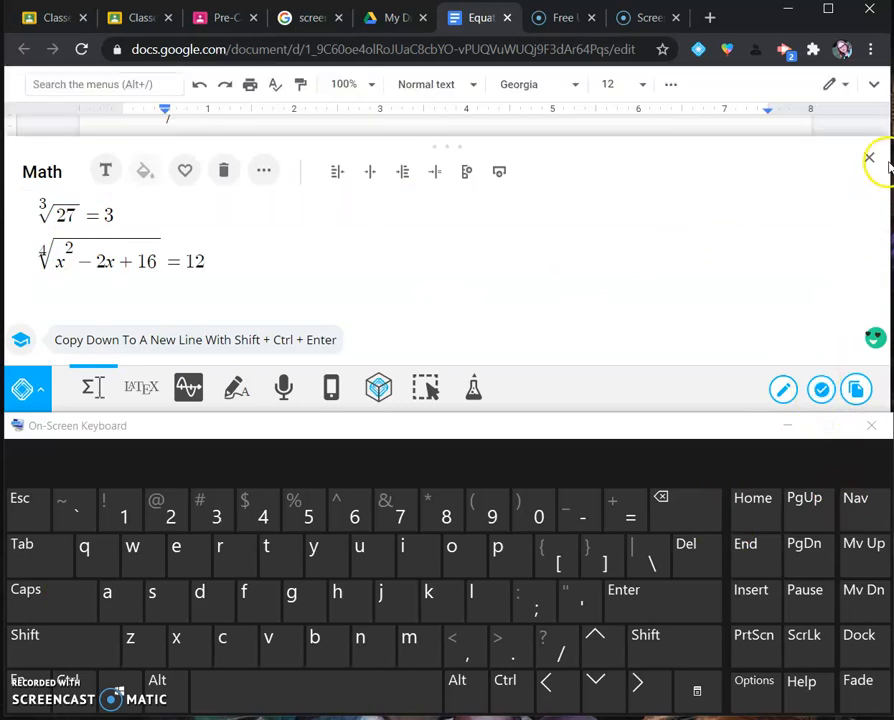
pyautogui.click(869, 157)
pyautogui.scroll(-2, 409, 229)
pyautogui.scroll(1, 390, 220)
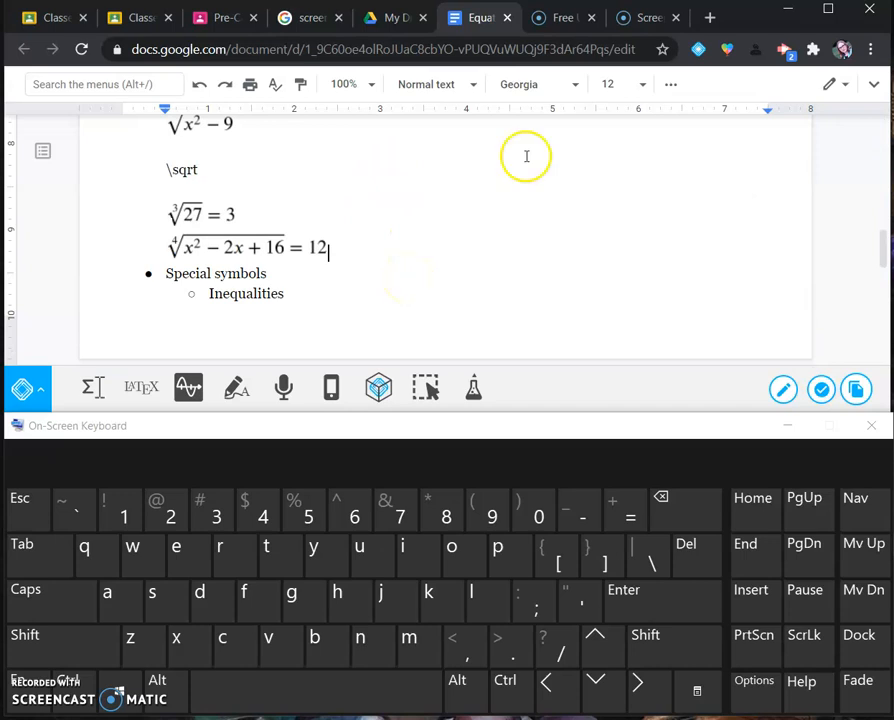
# Write the code \nthroot as a note below the inserted root equations, leaving a blank line between
pyautogui.click(357, 246)
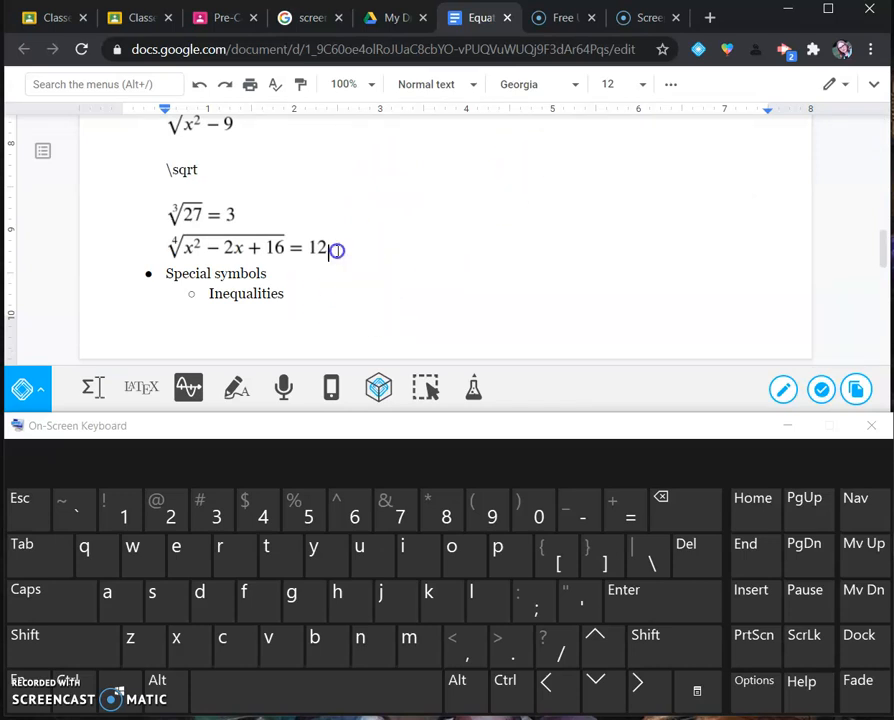
pyautogui.press('Return')
pyautogui.press('Return')
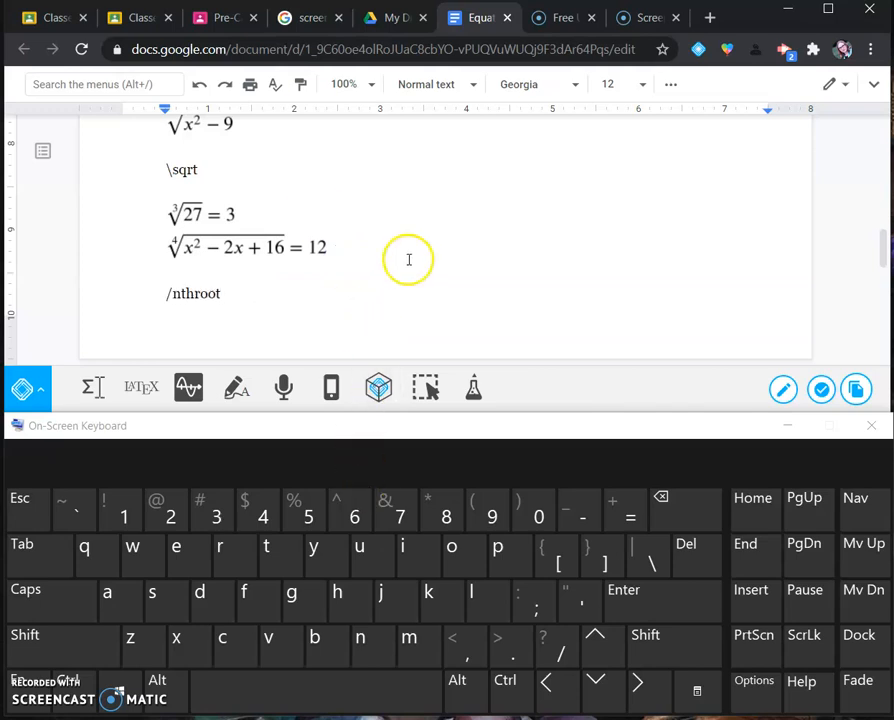
pyautogui.click(168, 294)
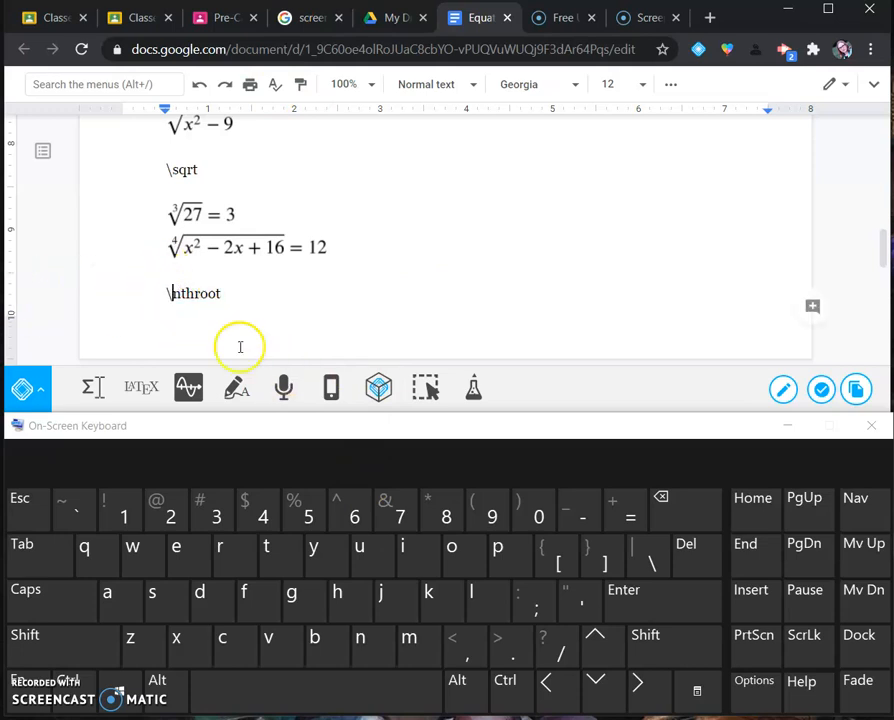
# Place the cursor below the Inequalities item, reopen the Equation Editor and delete the two root equations from it
pyautogui.scroll(-1, 648, 264)
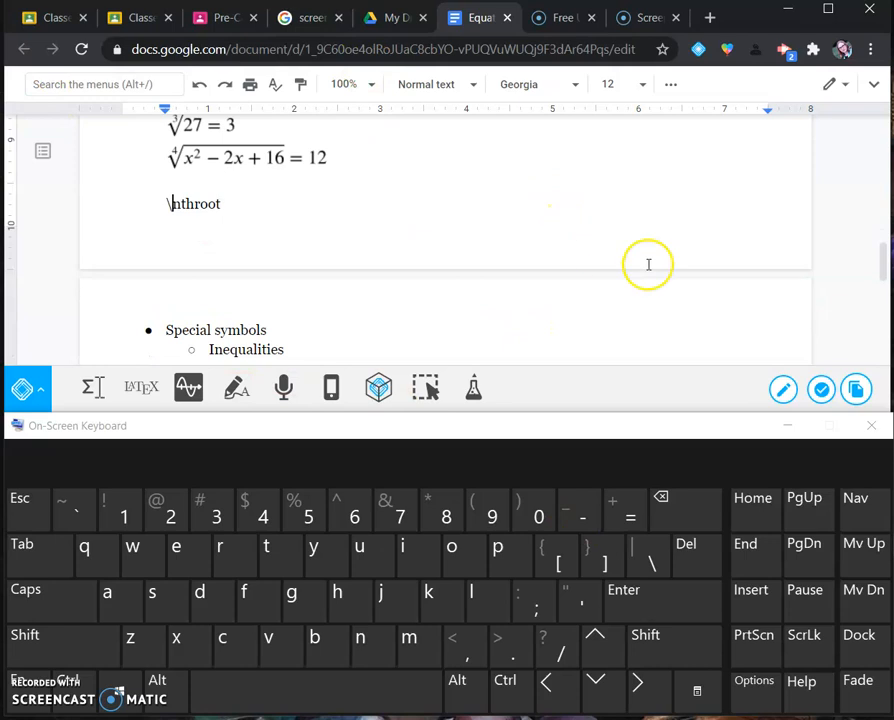
pyautogui.scroll(-1, 648, 264)
pyautogui.scroll(-1, 648, 264)
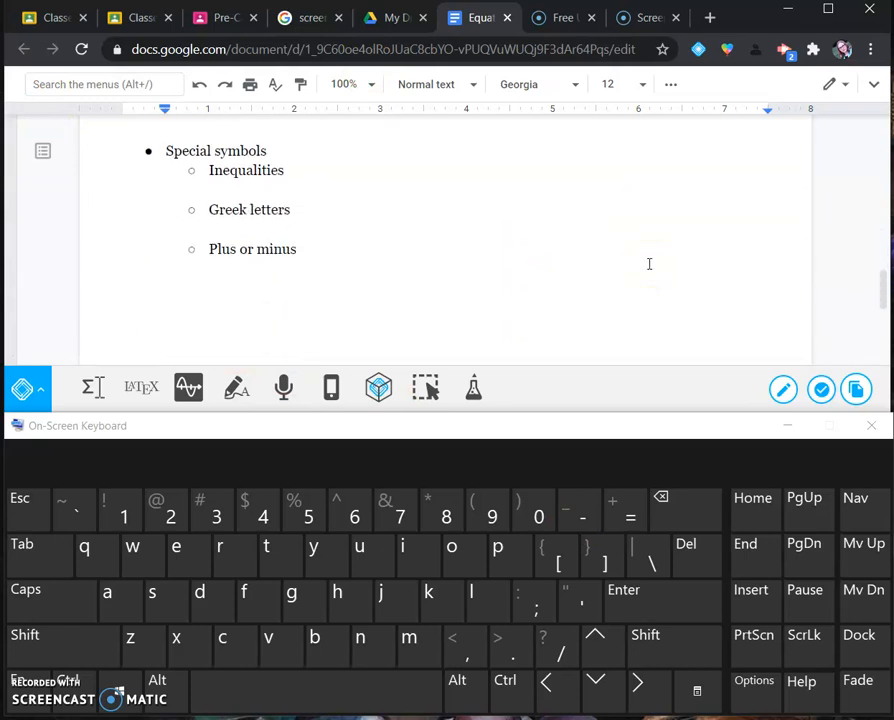
pyautogui.click(646, 239)
pyautogui.click(459, 206)
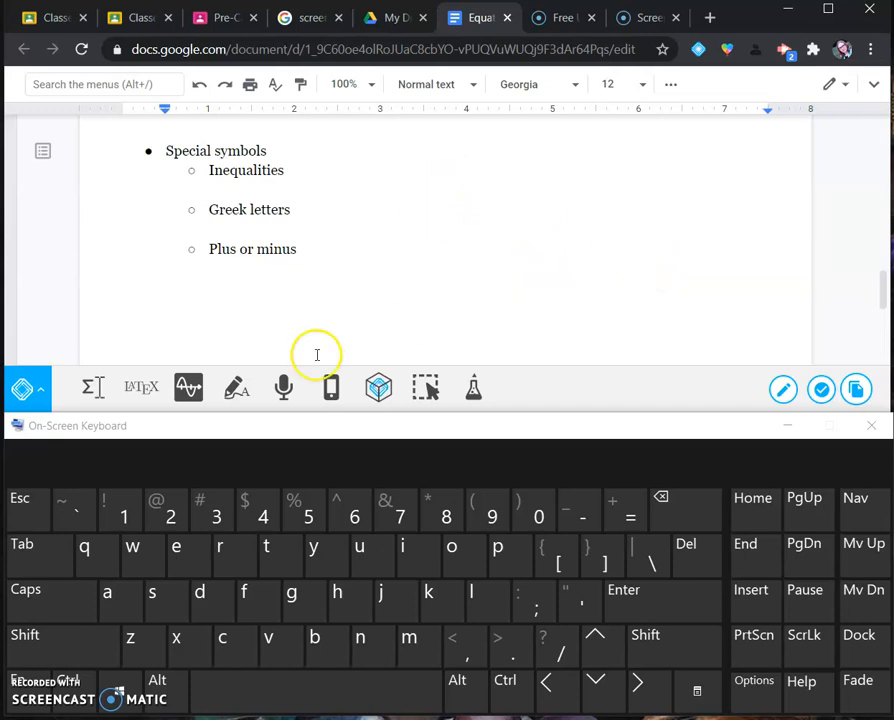
pyautogui.click(252, 178)
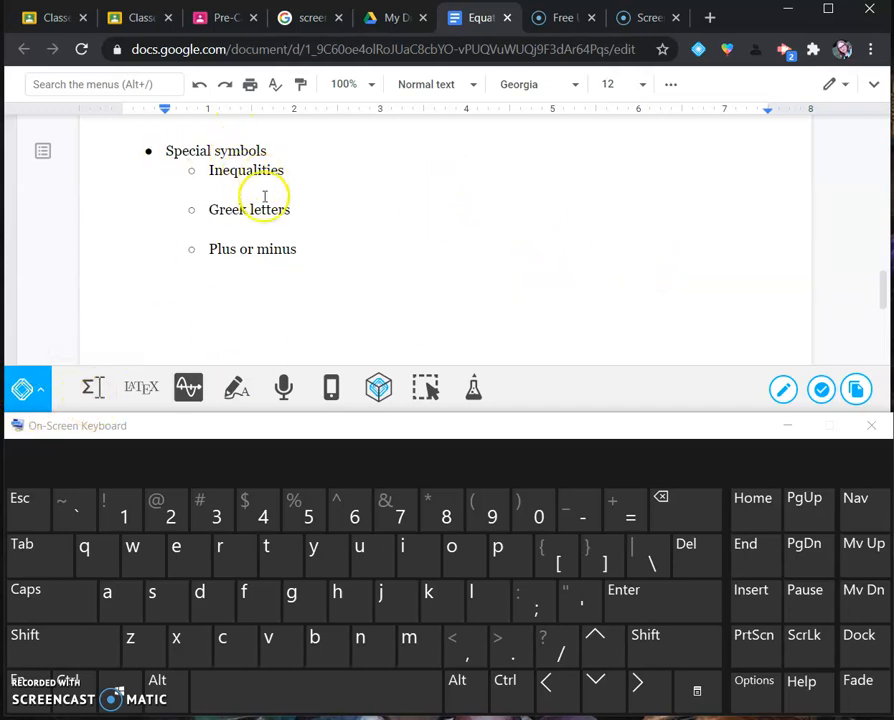
pyautogui.click(92, 392)
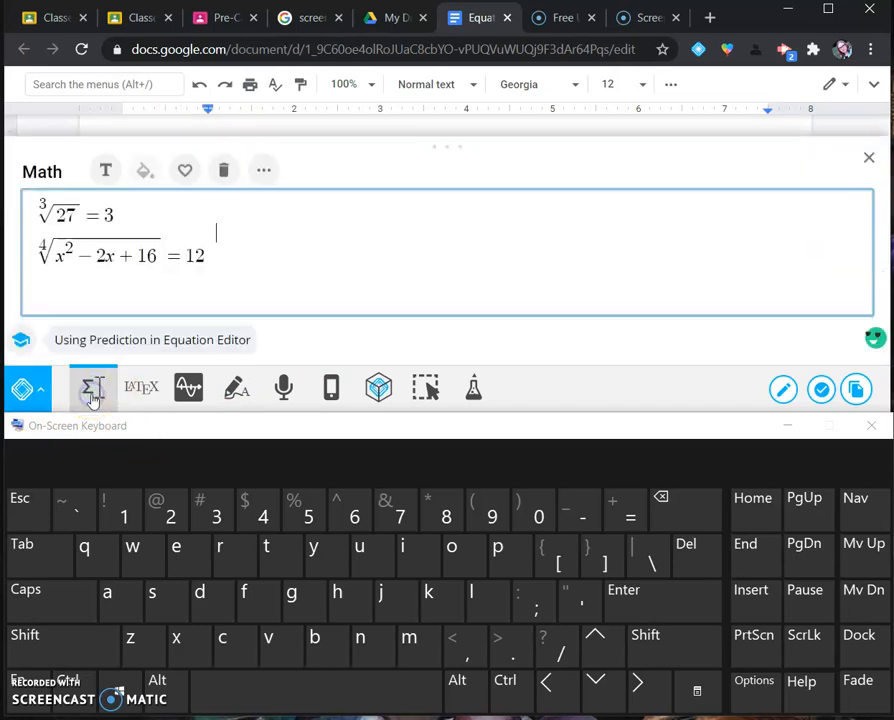
pyautogui.moveTo(294, 258); pyautogui.dragTo(5, 212)
pyautogui.press('BackSpace')
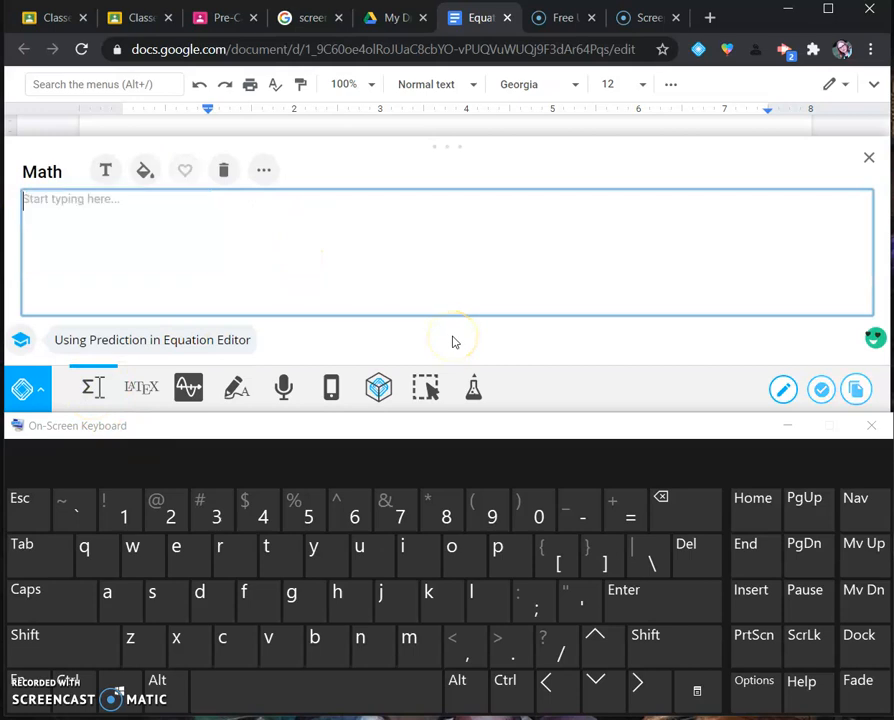
# Enter the inequalities x < 4 and y > 5 on separate lines in the math editor
pyautogui.click(184, 652)
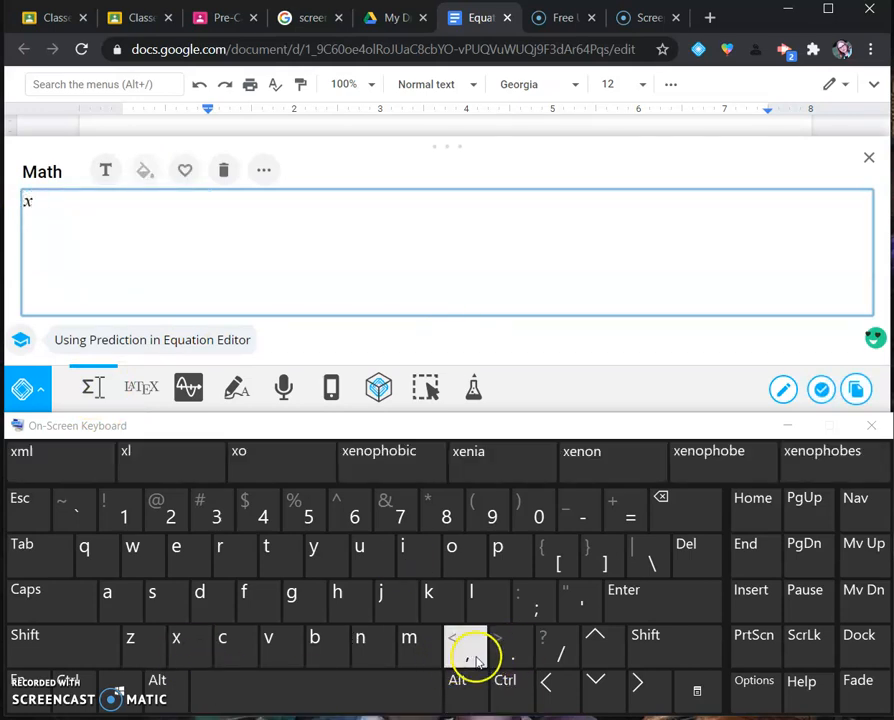
pyautogui.click(647, 651)
pyautogui.click(468, 648)
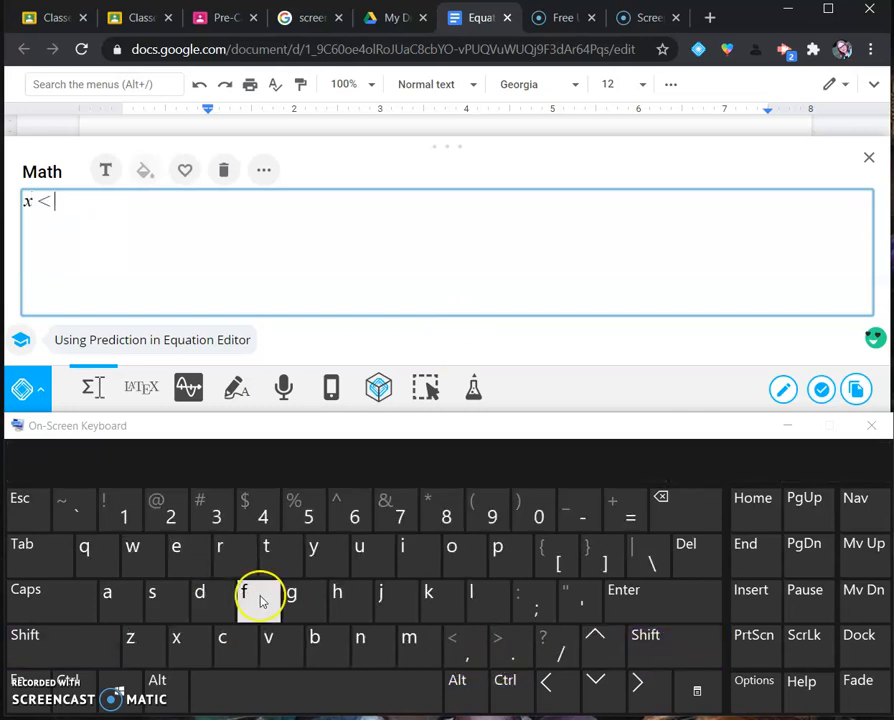
pyautogui.click(261, 510)
pyautogui.click(655, 600)
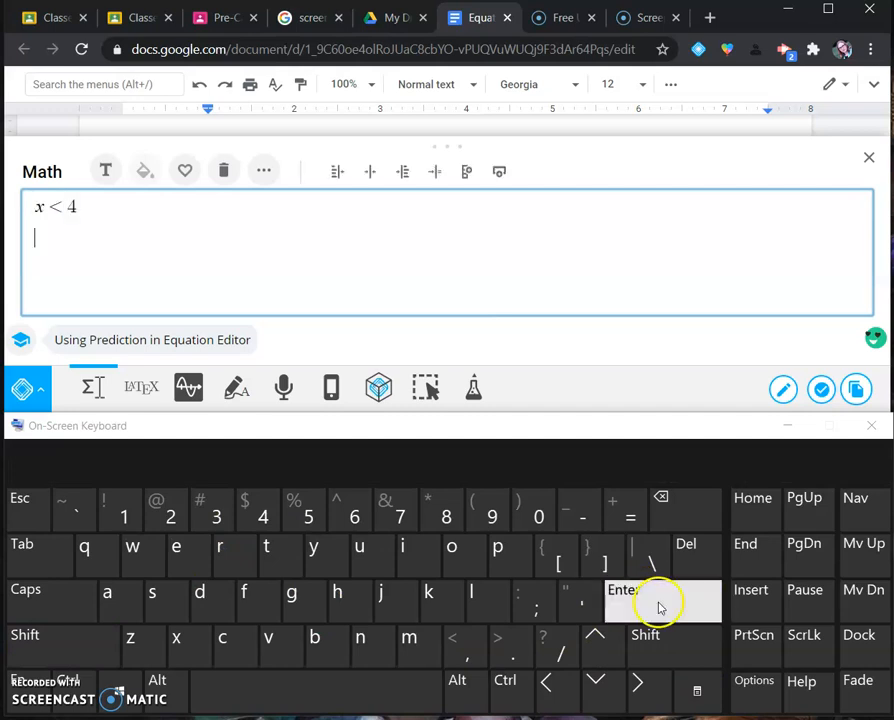
pyautogui.click(324, 558)
pyautogui.click(660, 652)
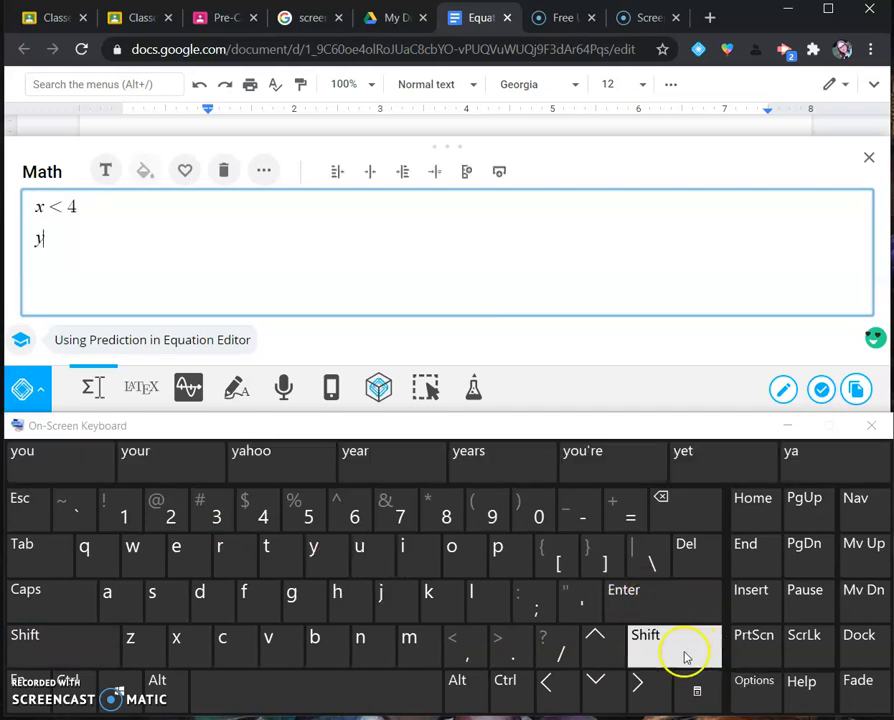
pyautogui.click(512, 652)
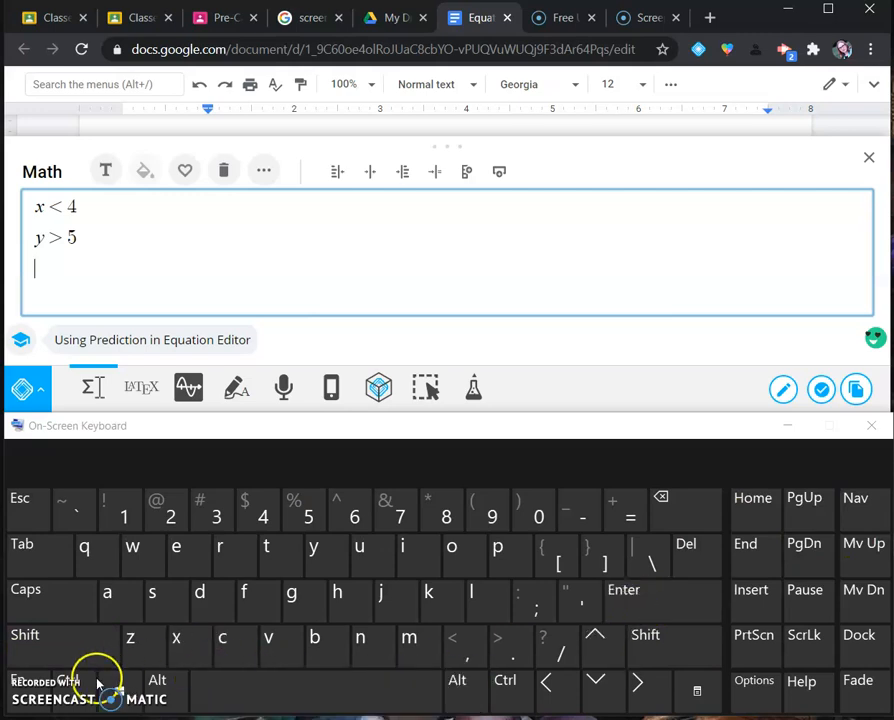
# Enter x ≤ 4 as the third inequality, forming the sign from < followed by =
pyautogui.click(186, 656)
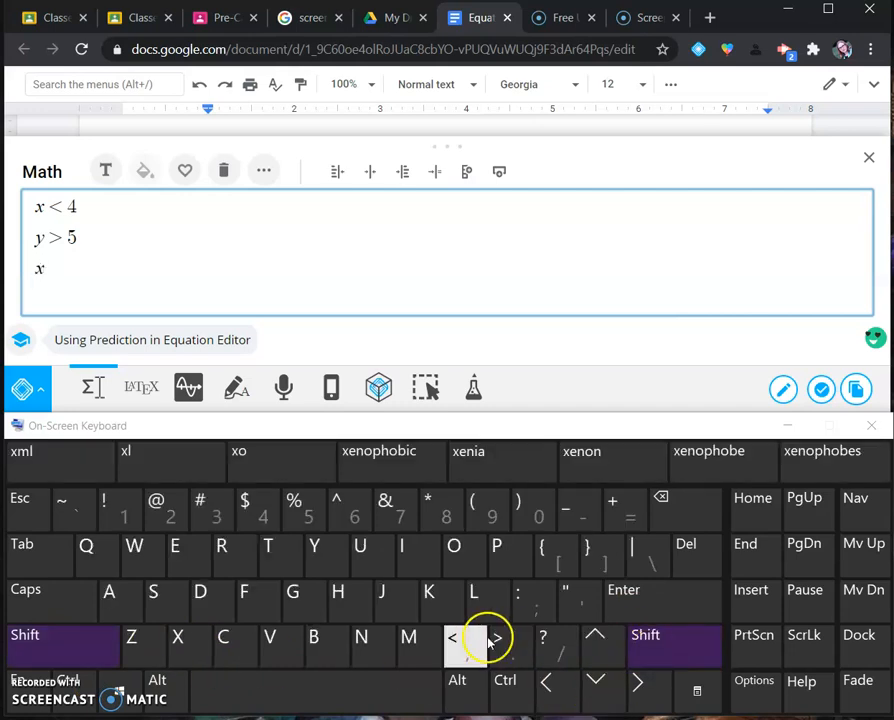
pyautogui.keyDown('shift'); pyautogui.click(470, 648); pyautogui.keyUp('shift')
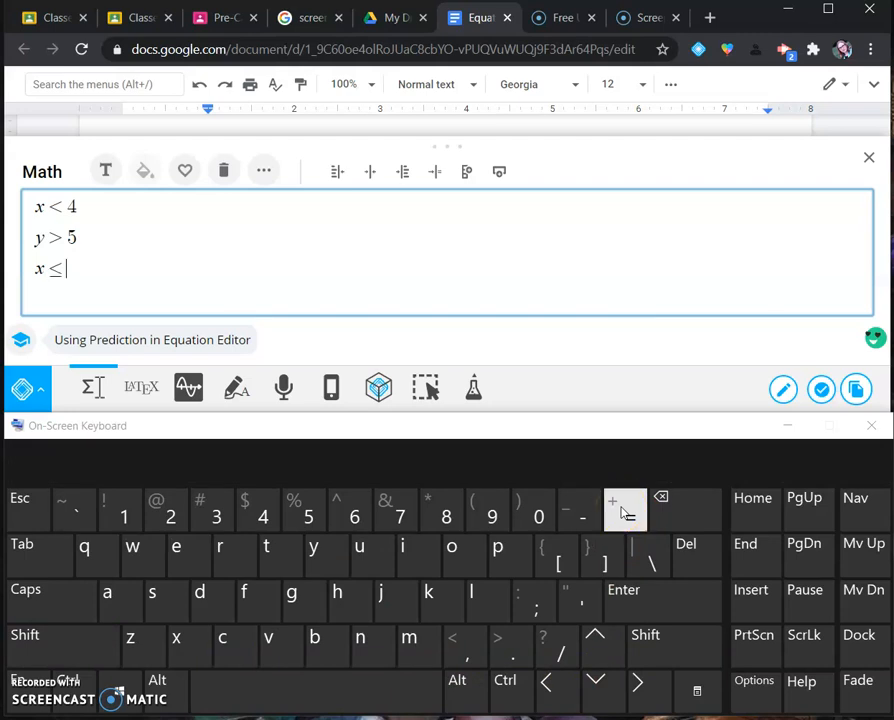
pyautogui.click(244, 515)
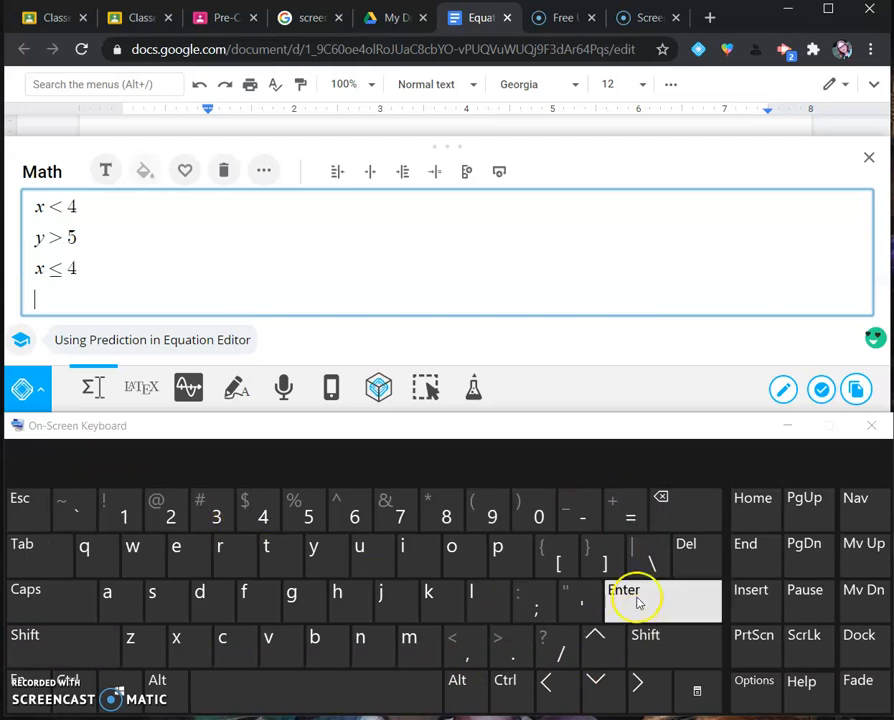
# Enter y ≥ 10 as the fourth inequality and insert all four inequalities into the document as math
pyautogui.click(313, 546)
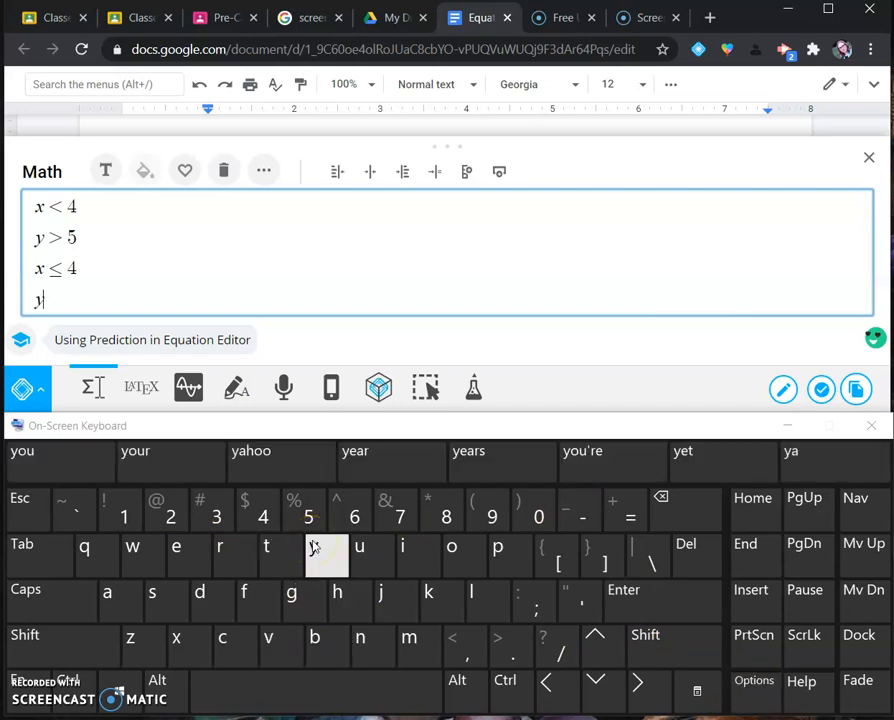
pyautogui.click(652, 658)
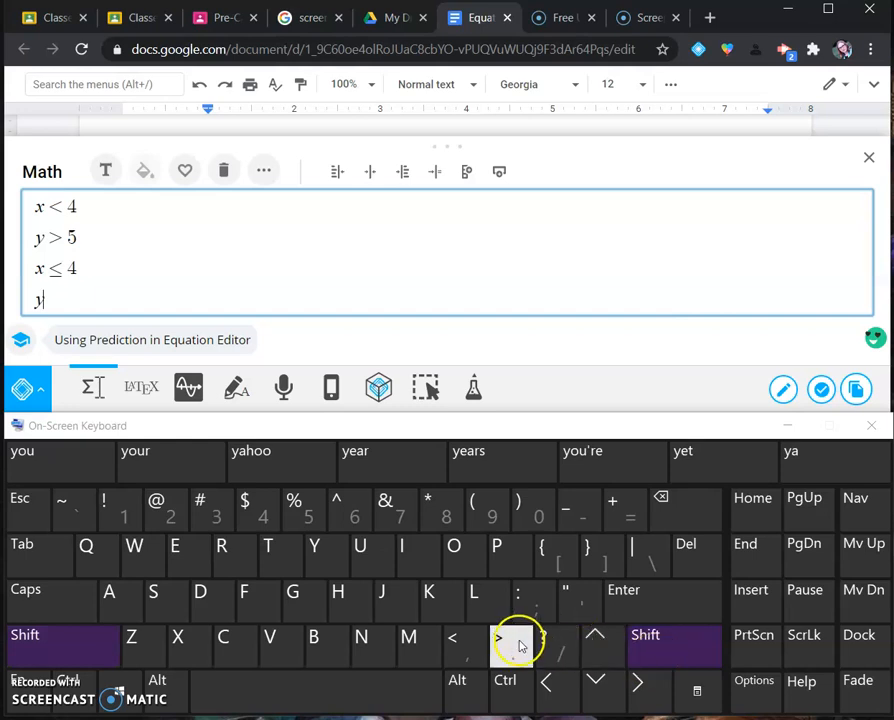
pyautogui.click(518, 645)
pyautogui.click(634, 509)
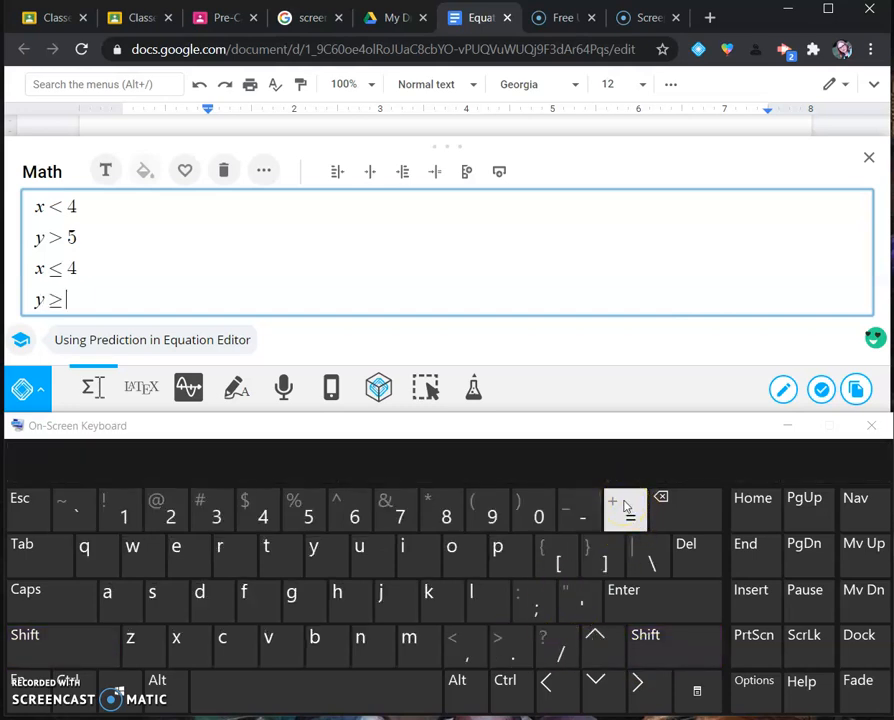
pyautogui.click(116, 512)
pyautogui.click(540, 512)
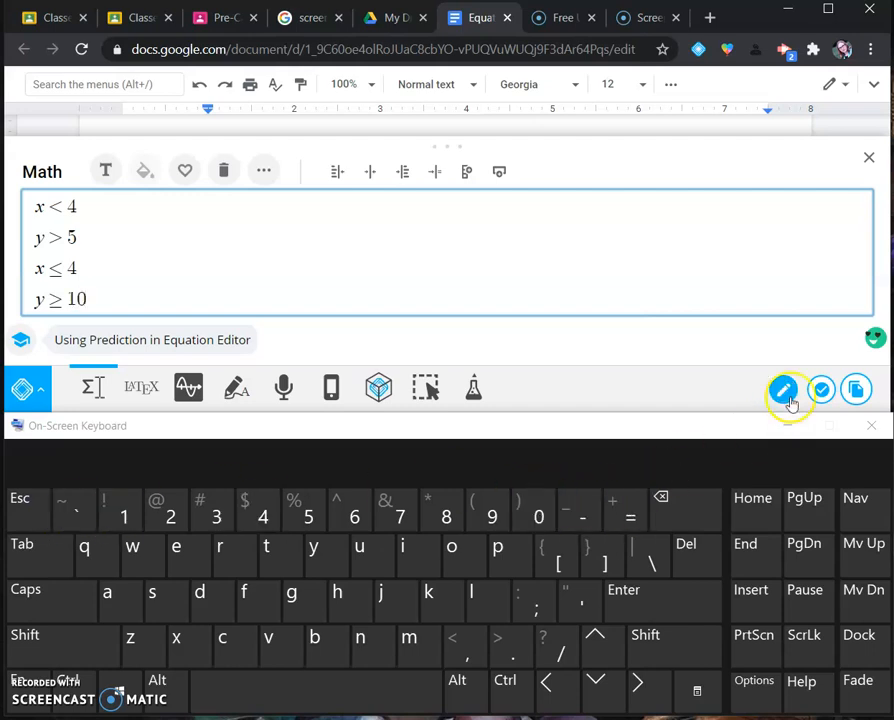
pyautogui.click(821, 389)
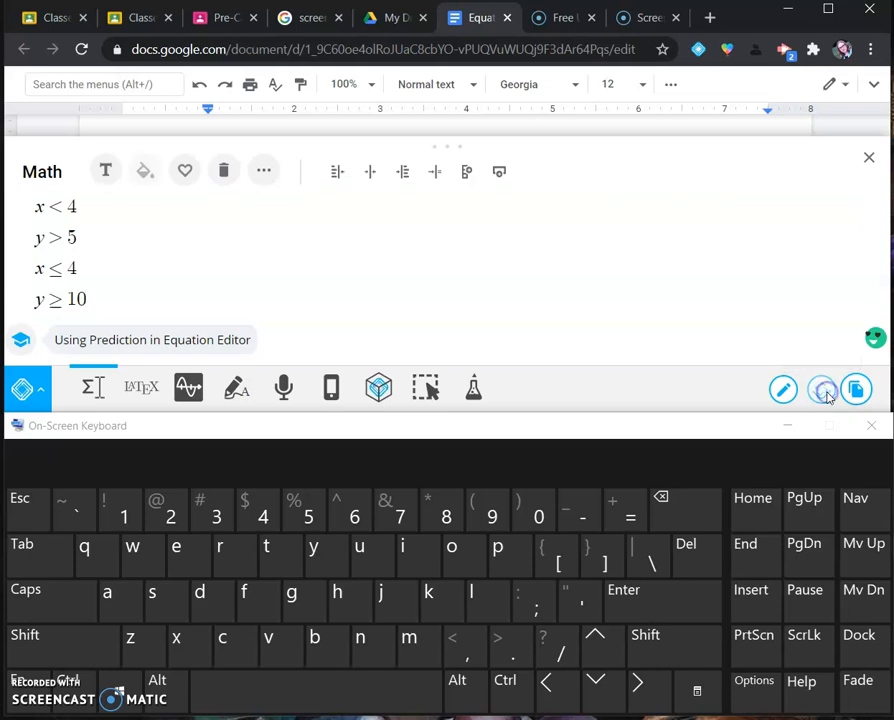
# Close the math editor and note the codes <, >, <=, >= below the inserted inequalities, followed by a blank line
pyautogui.click(866, 160)
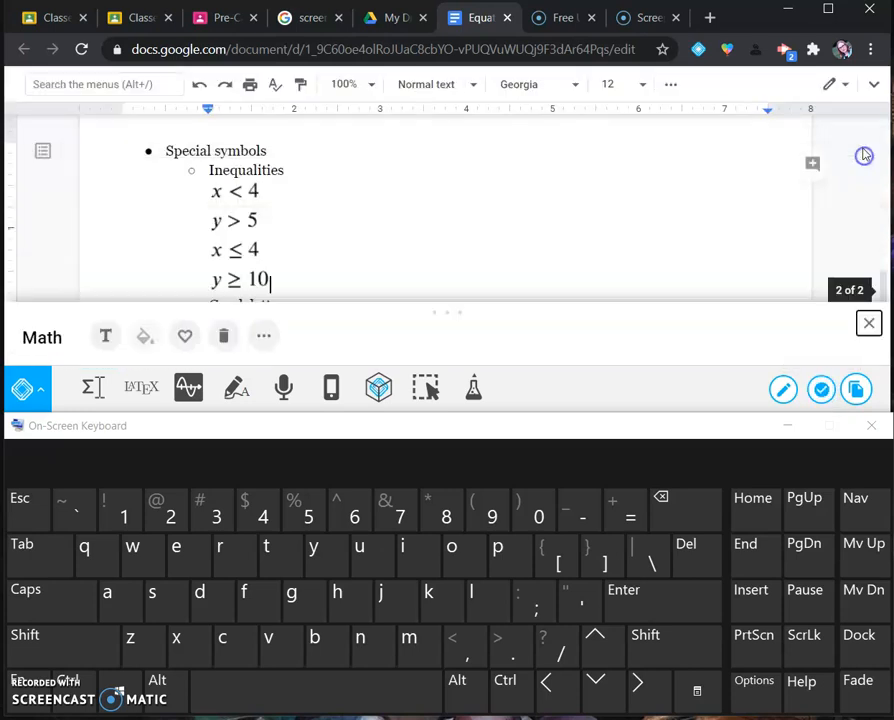
pyautogui.click(276, 288)
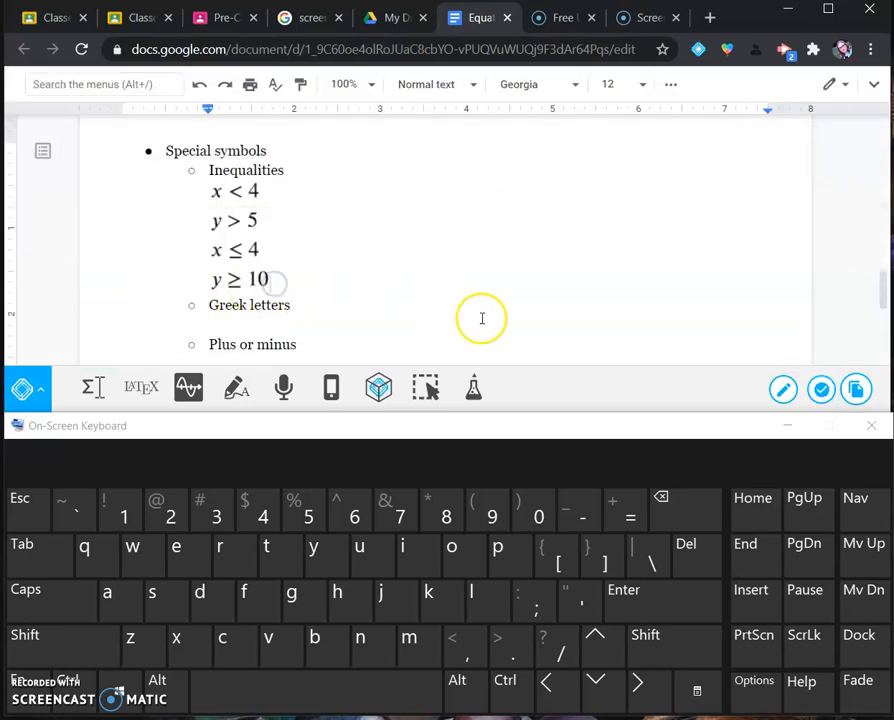
pyautogui.press('Return')
pyautogui.press('Return')
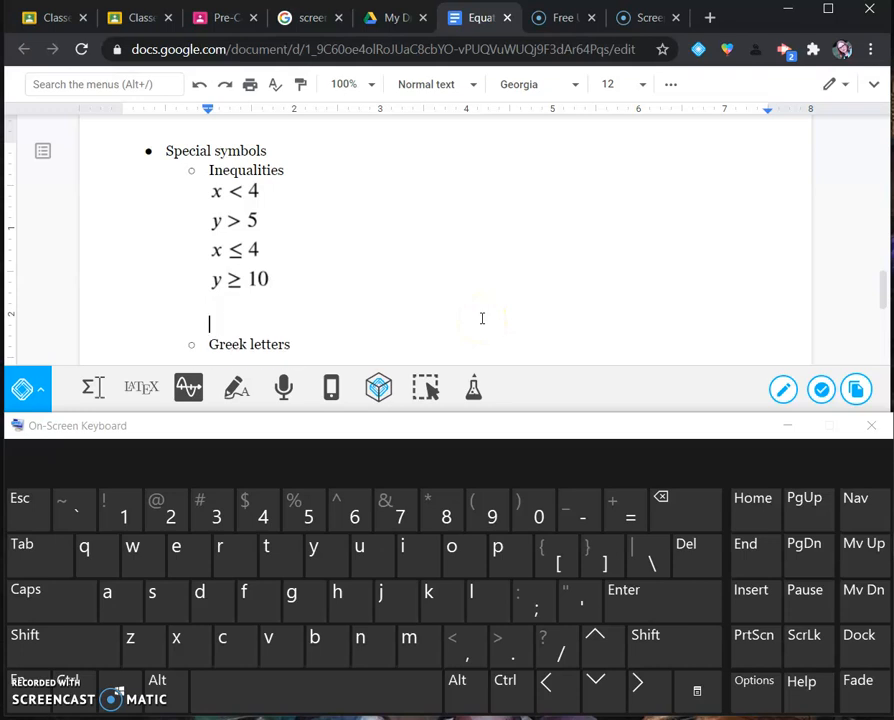
pyautogui.write('<, >')
pyautogui.write(',')
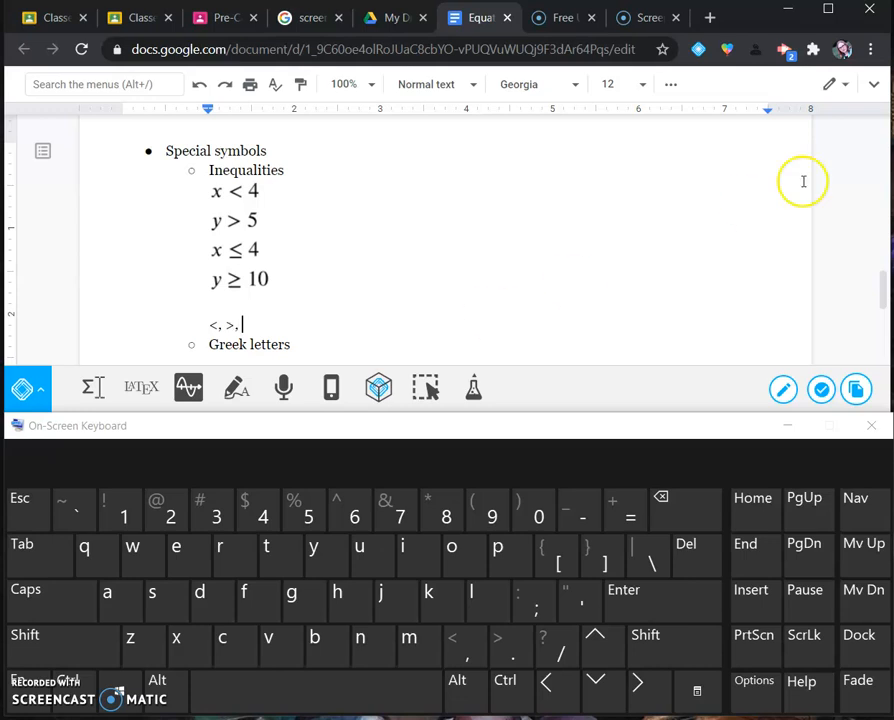
pyautogui.click(702, 648)
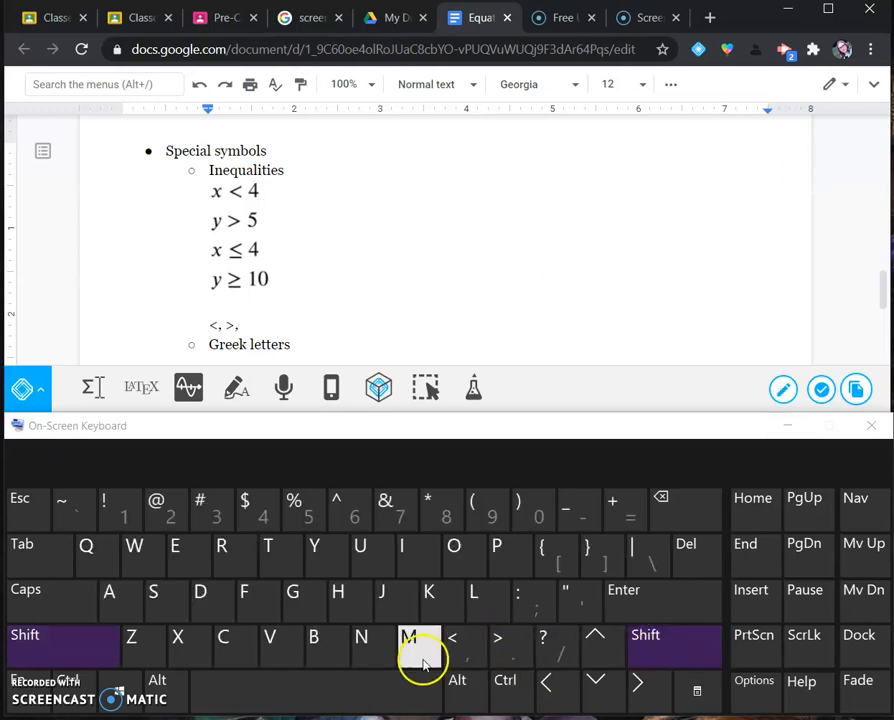
pyautogui.write('<')
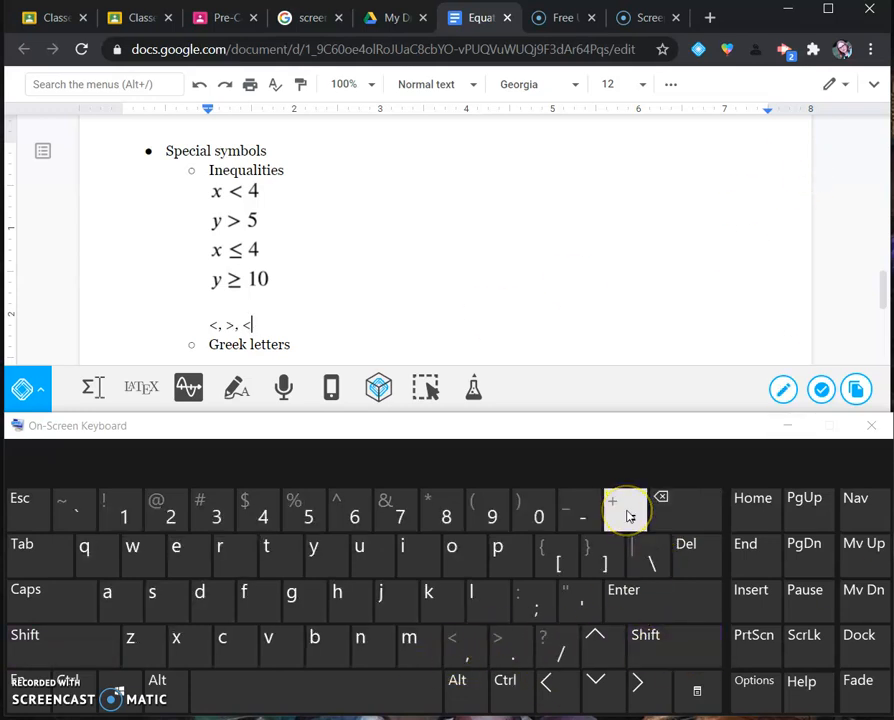
pyautogui.write('=, ')
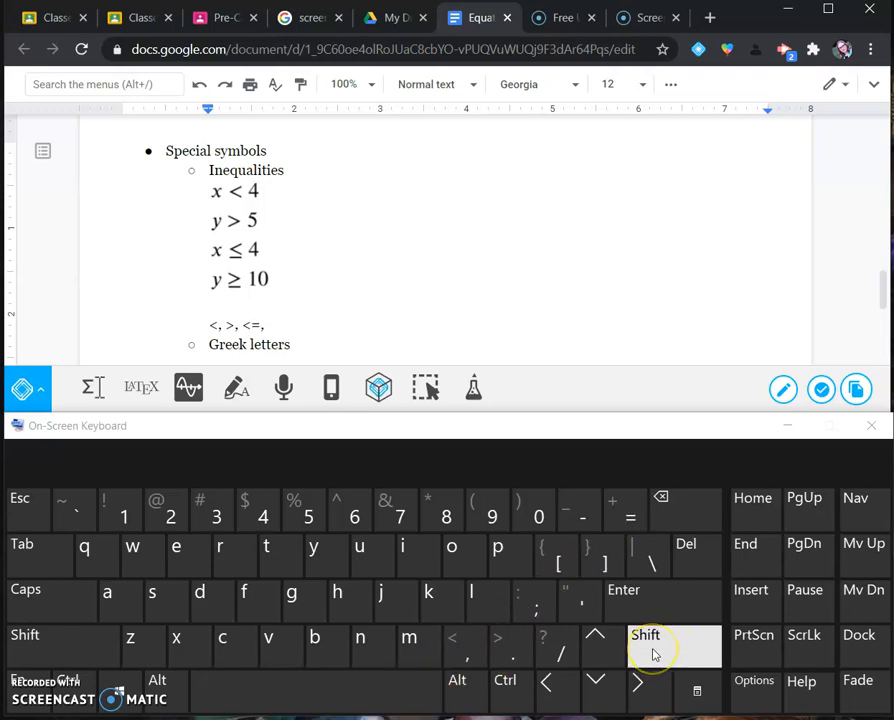
pyautogui.write('>')
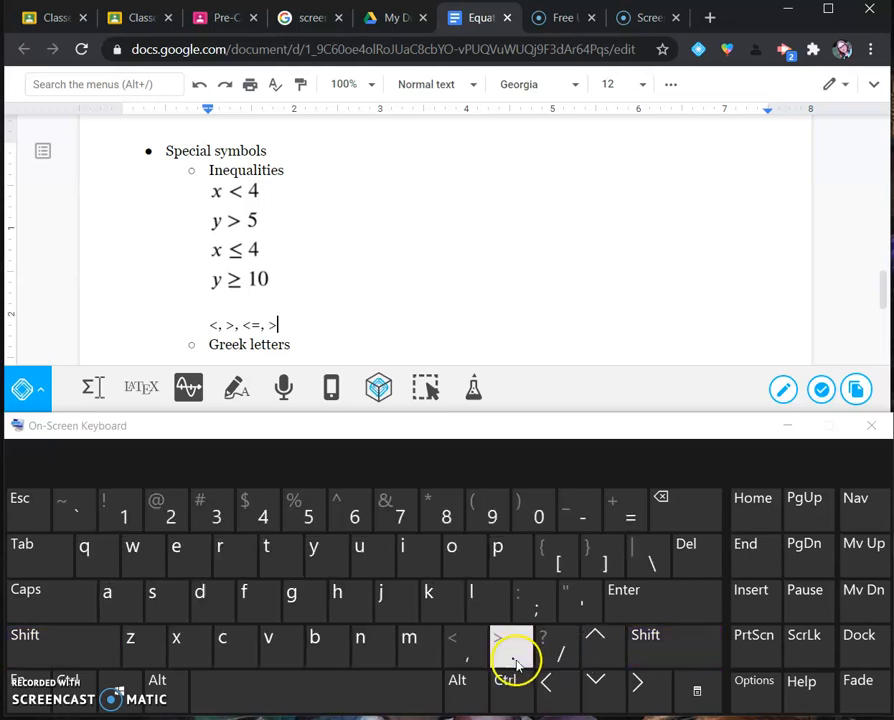
pyautogui.click(615, 508)
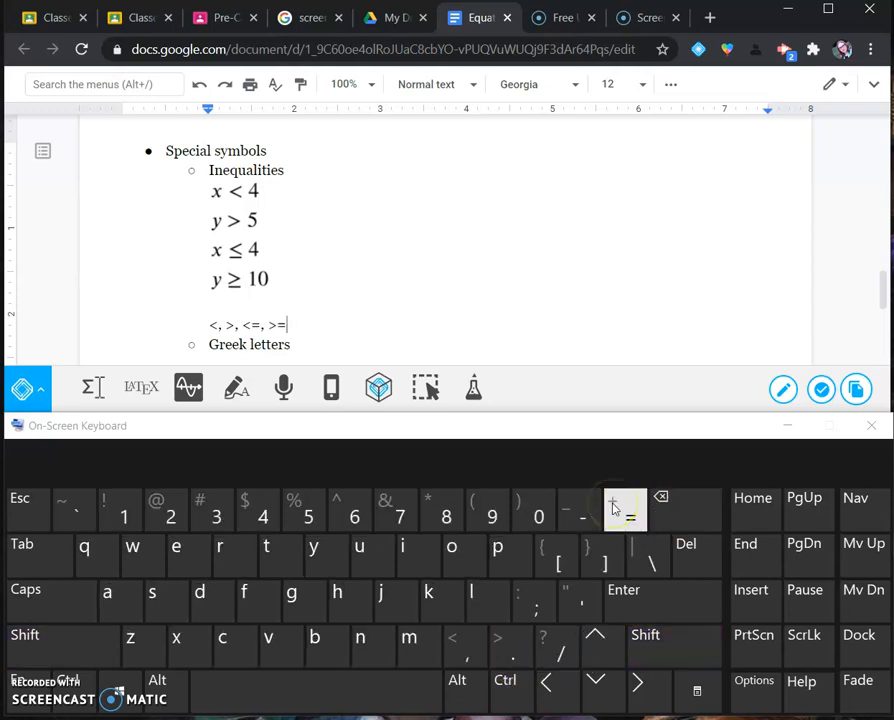
pyautogui.scroll(-2, 406, 270)
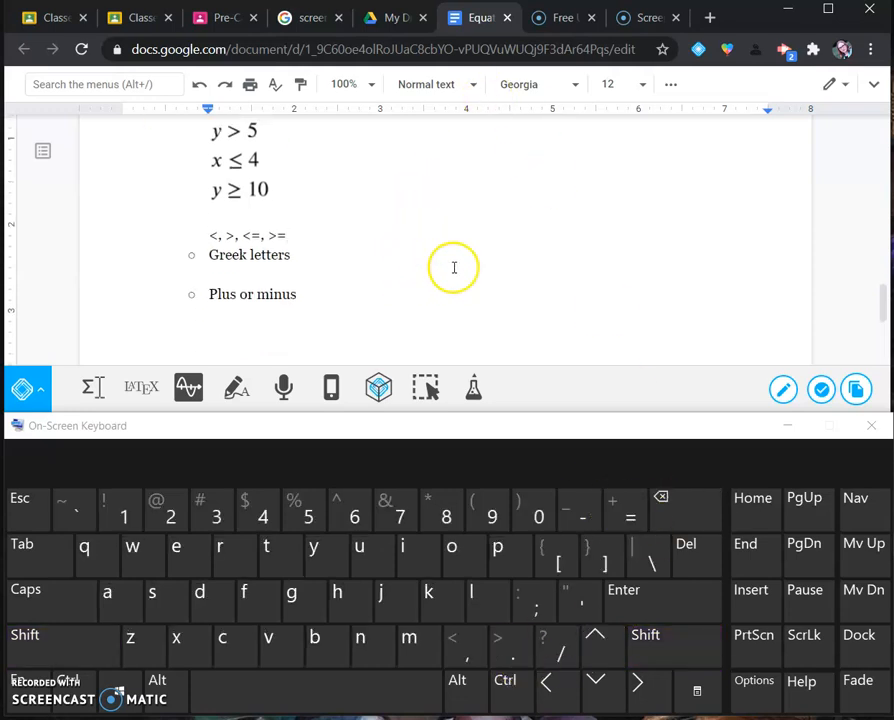
pyautogui.press('Return')
# Place the cursor below the Greek letters item, reopen the Equation Editor and delete the four inequalities from it
pyautogui.click(238, 292)
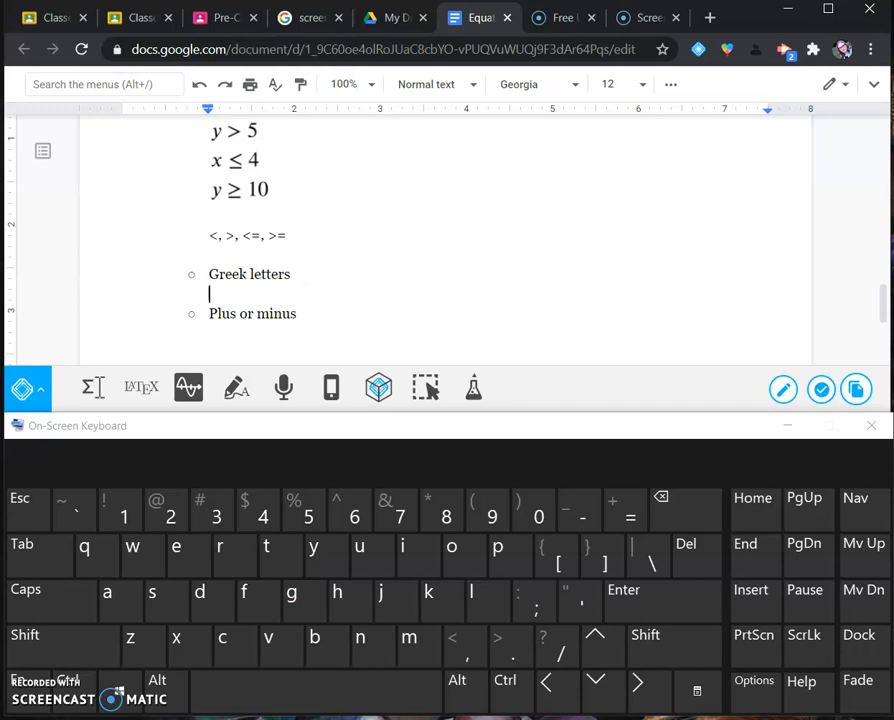
pyautogui.click(86, 392)
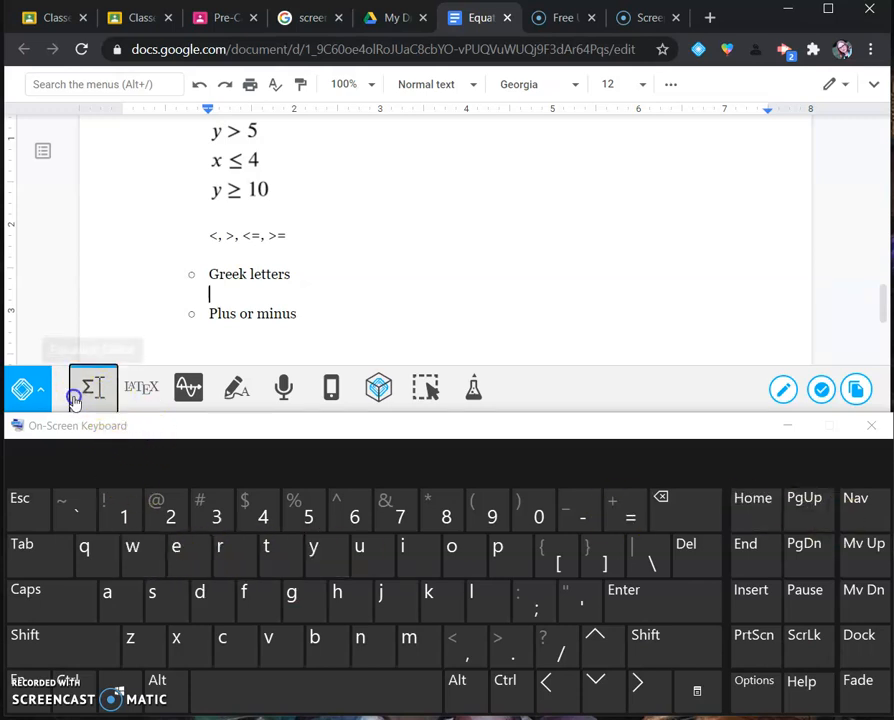
pyautogui.moveTo(150, 276); pyautogui.dragTo(33, 269)
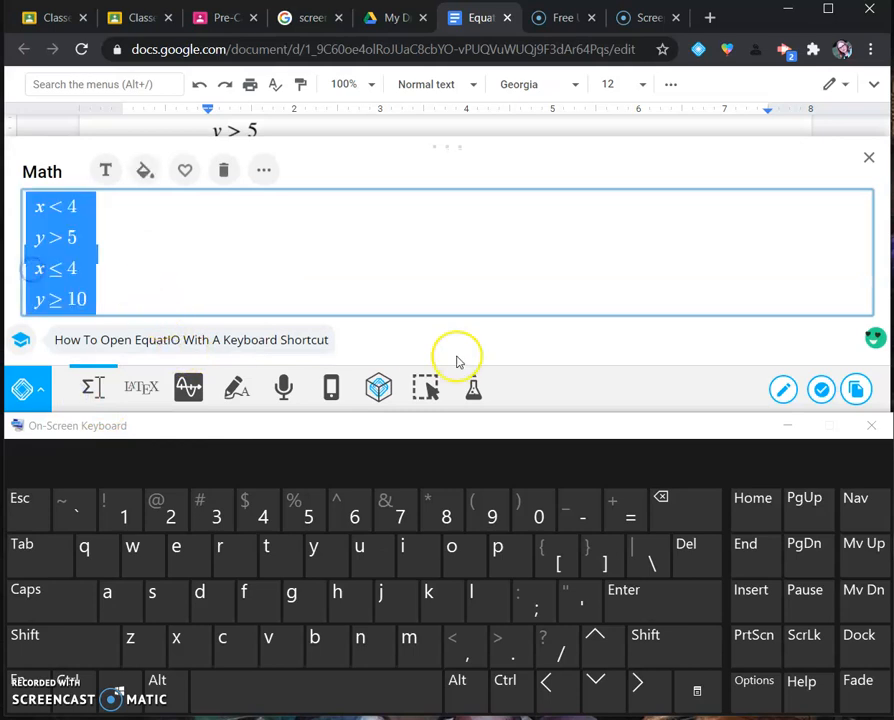
pyautogui.press('Delete')
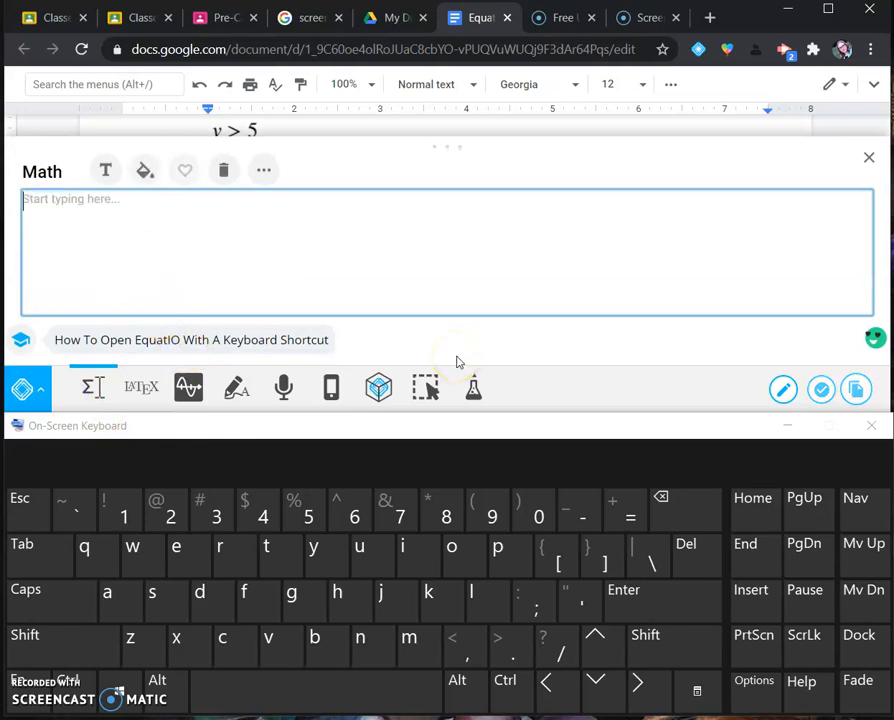
# Enter the Greek letter α in the math editor using the code \alpha
pyautogui.click(655, 563)
pyautogui.click(126, 594)
pyautogui.click(498, 594)
pyautogui.click(505, 555)
pyautogui.click(372, 596)
pyautogui.click(118, 592)
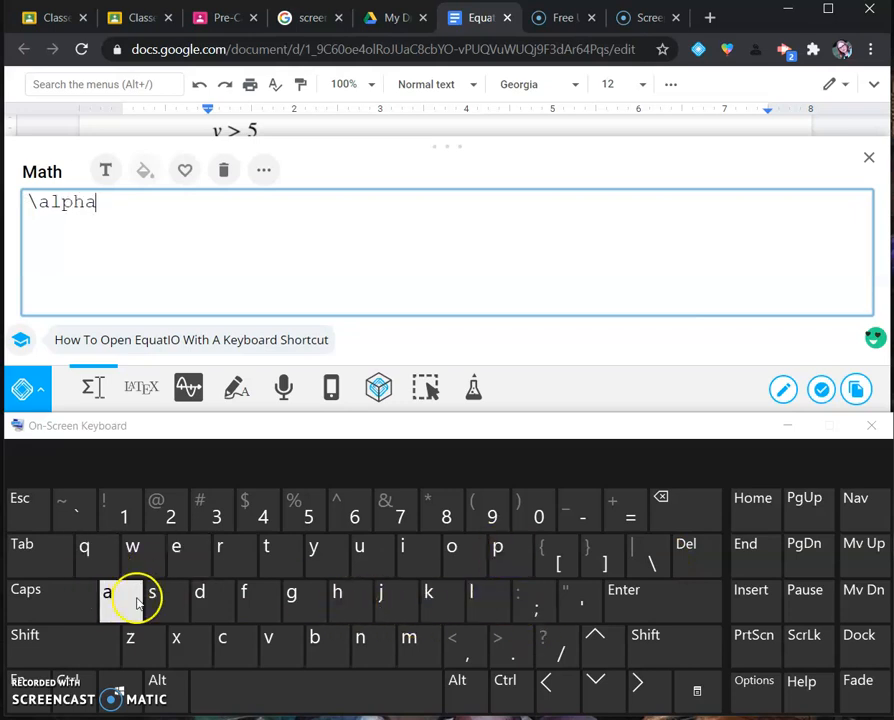
pyautogui.click(380, 707)
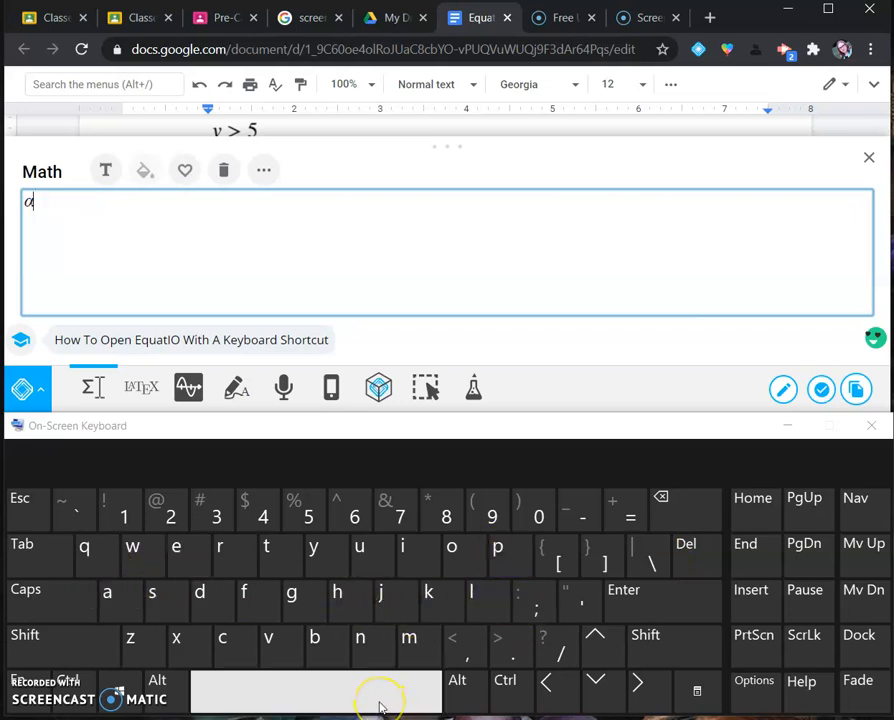
# Enter β on the second line of the math editor using the code \beta
pyautogui.click(695, 598)
pyautogui.click(651, 560)
pyautogui.click(318, 640)
pyautogui.click(190, 553)
pyautogui.click(266, 547)
pyautogui.click(107, 592)
pyautogui.click(367, 688)
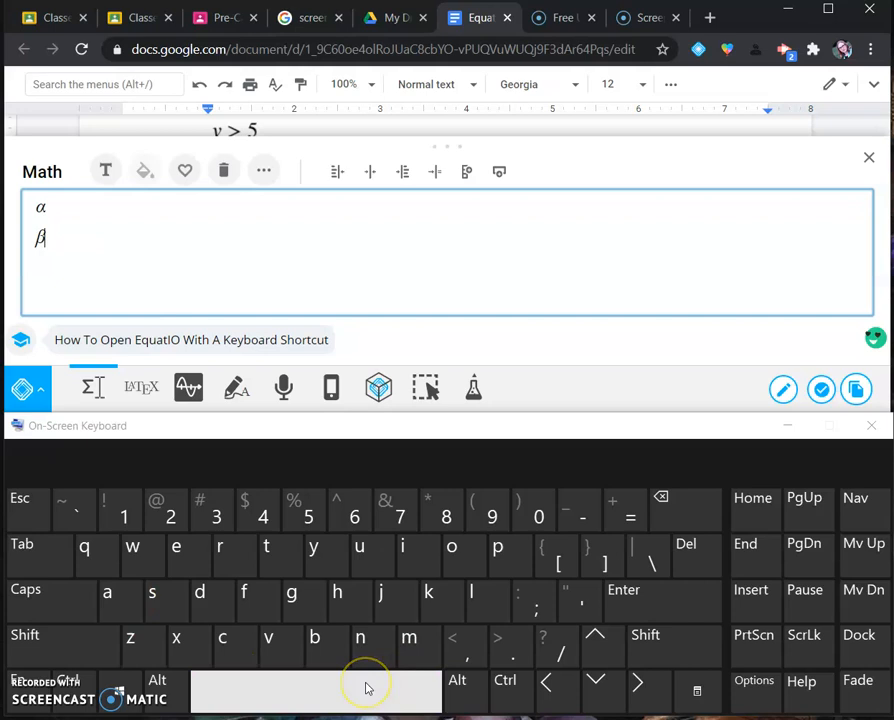
# Enter a lowercase δ on the third line using the code \delta
pyautogui.click(662, 596)
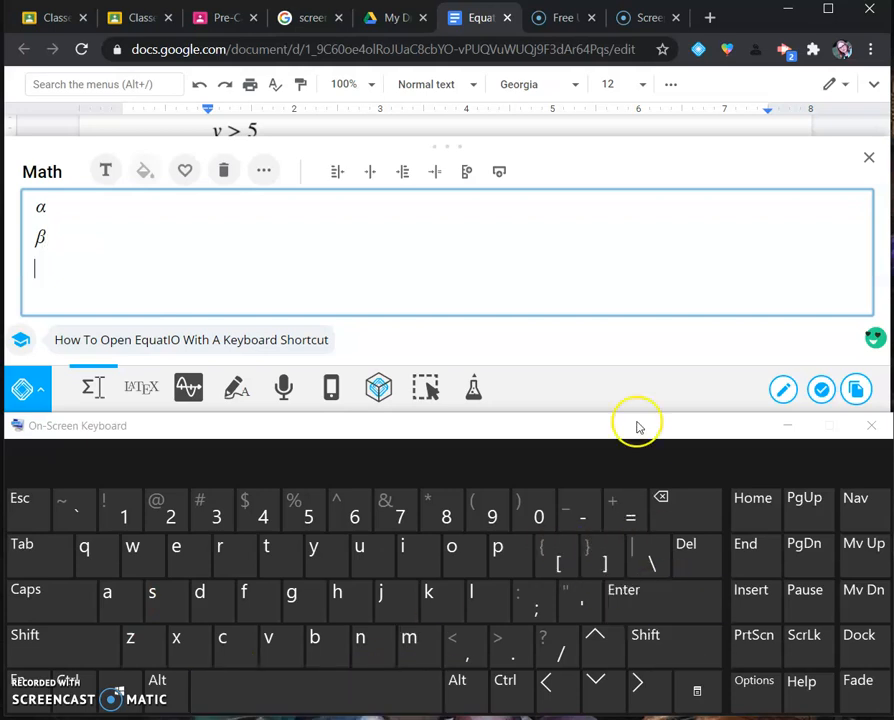
pyautogui.click(640, 570)
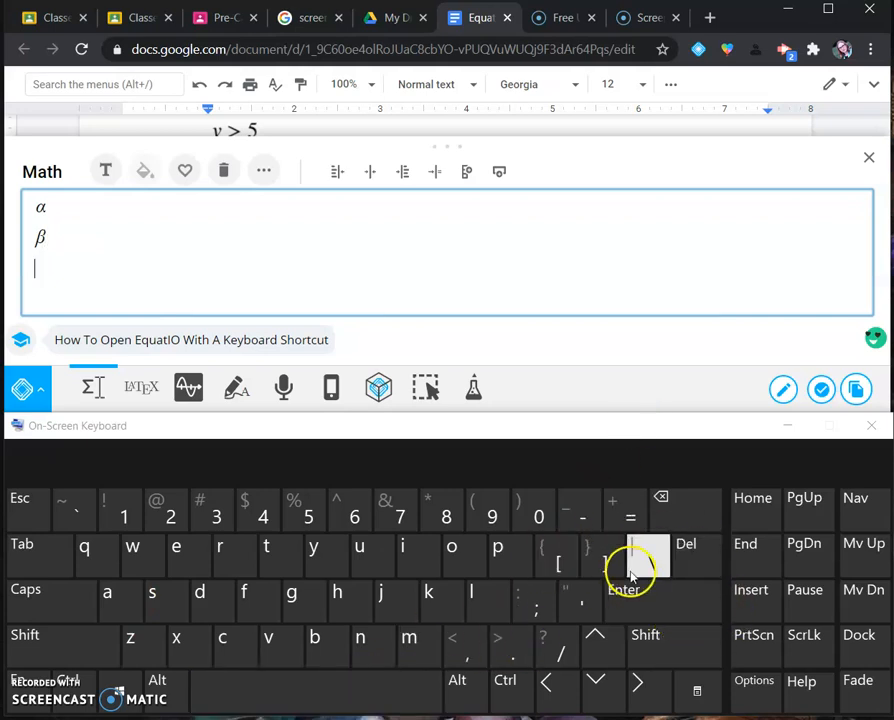
pyautogui.click(199, 591)
pyautogui.click(176, 546)
pyautogui.click(471, 591)
pyautogui.click(266, 546)
pyautogui.click(107, 592)
pyautogui.click(333, 690)
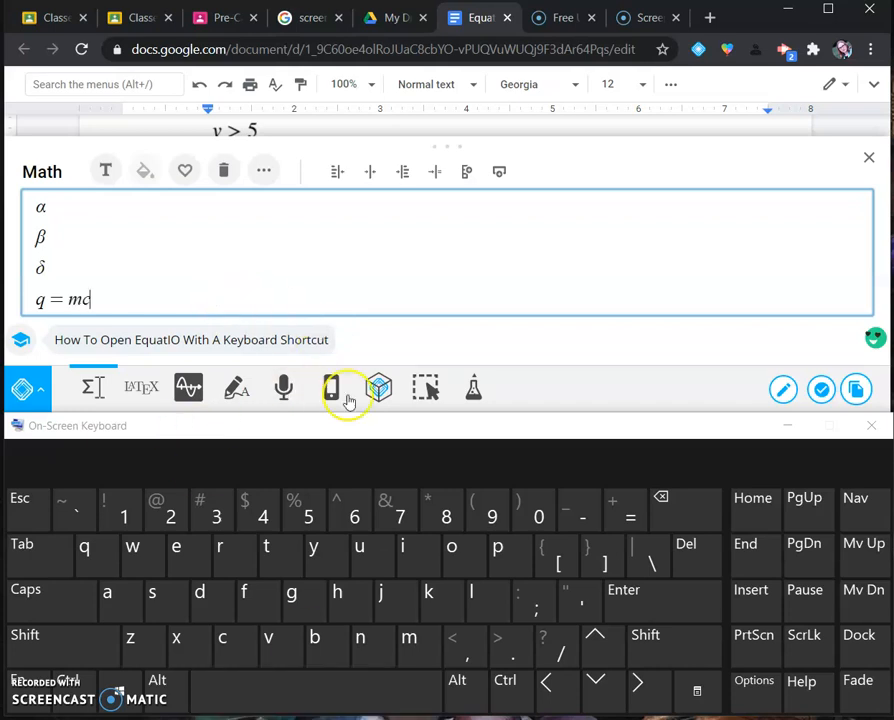
# Complete the fourth line as q = mcΔT, forming the capital delta with the code \Delta
pyautogui.click(637, 560)
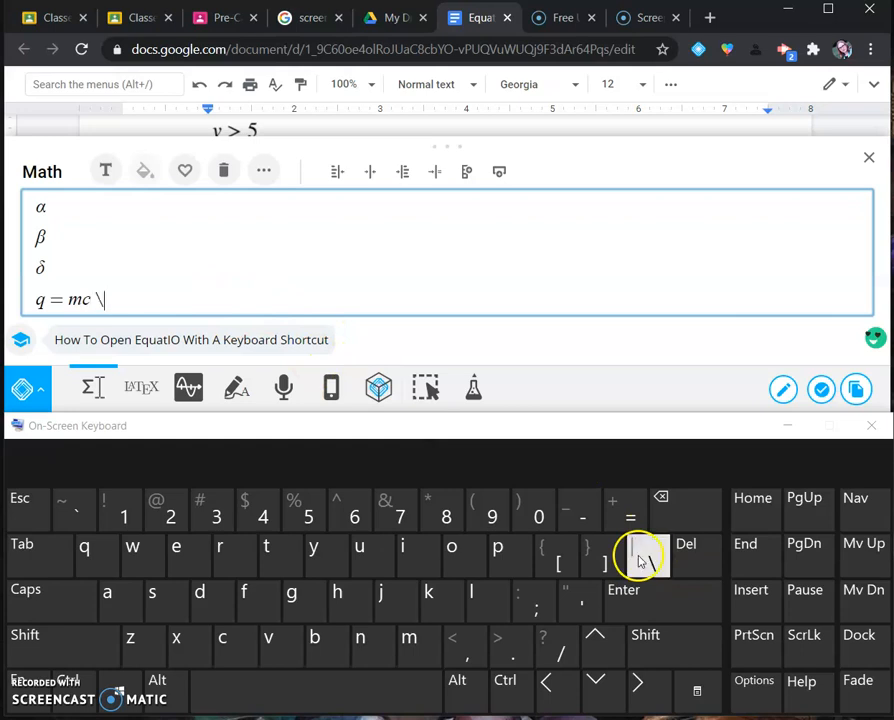
pyautogui.click(62, 658)
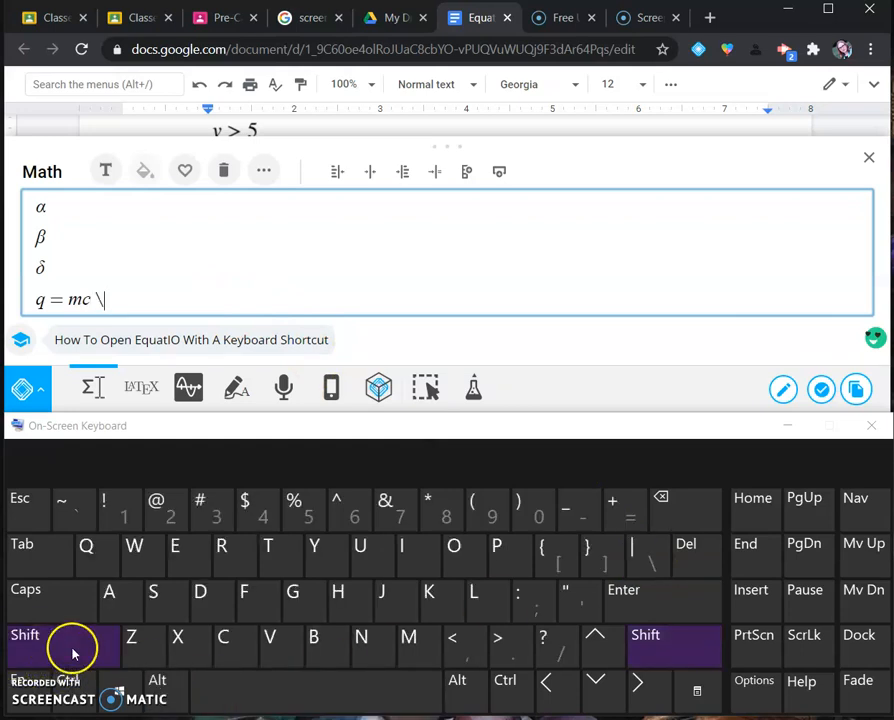
pyautogui.click(204, 605)
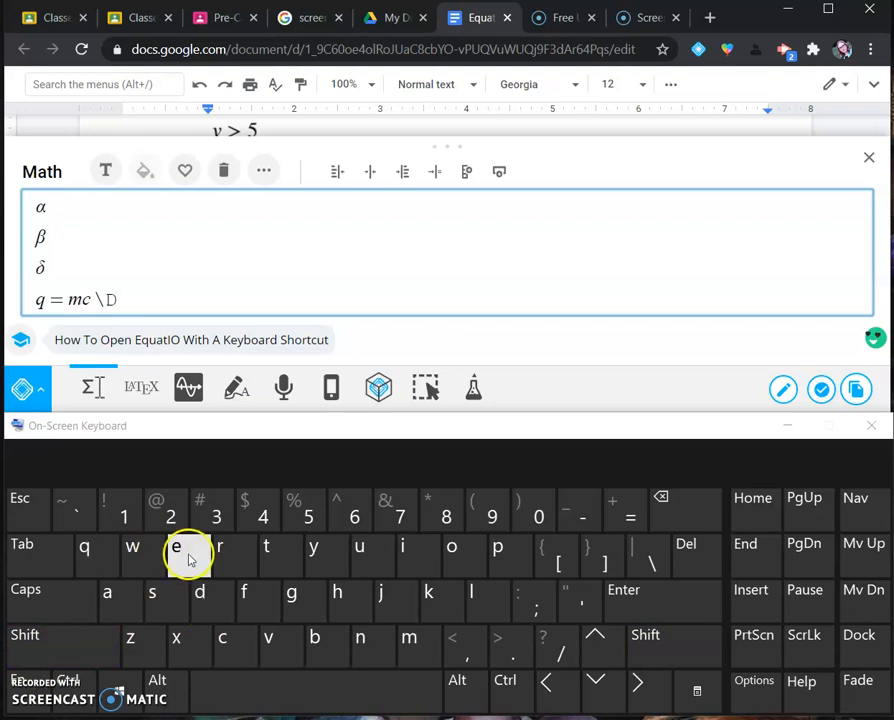
pyautogui.click(192, 561)
pyautogui.click(473, 605)
pyautogui.click(284, 556)
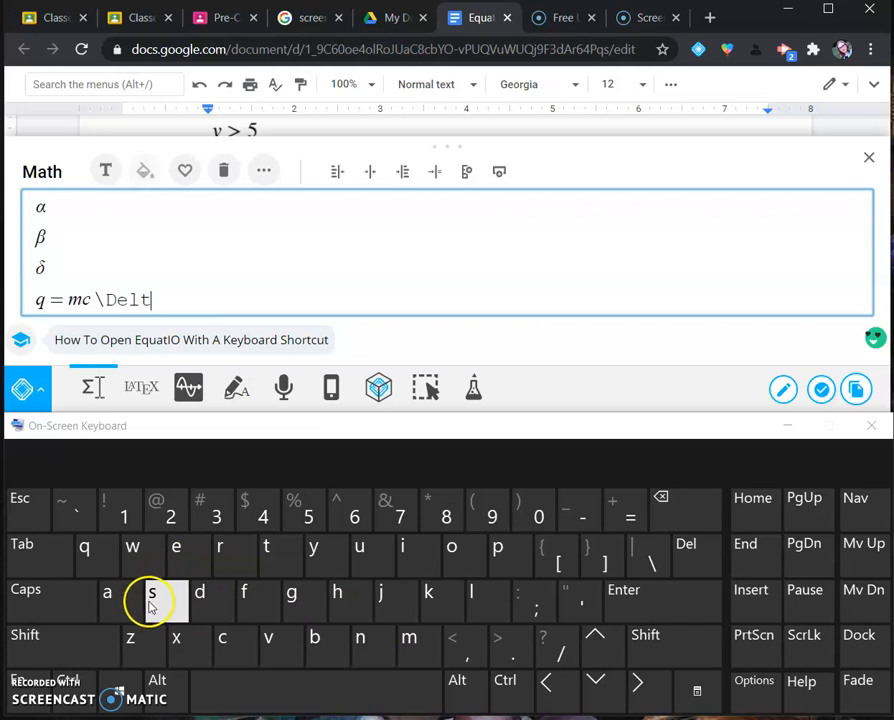
pyautogui.click(107, 597)
pyautogui.click(314, 696)
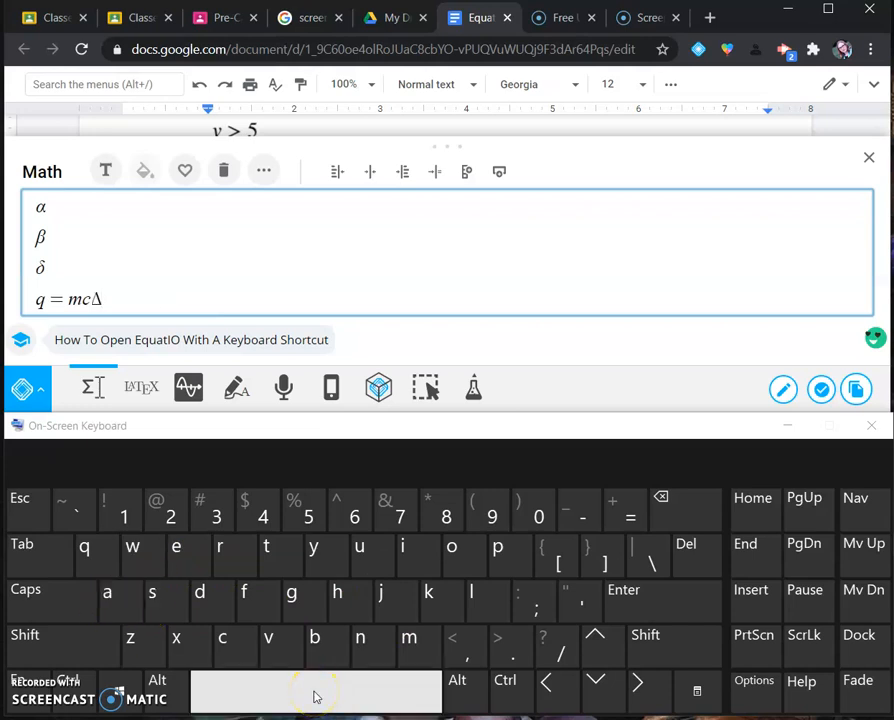
pyautogui.write('T')
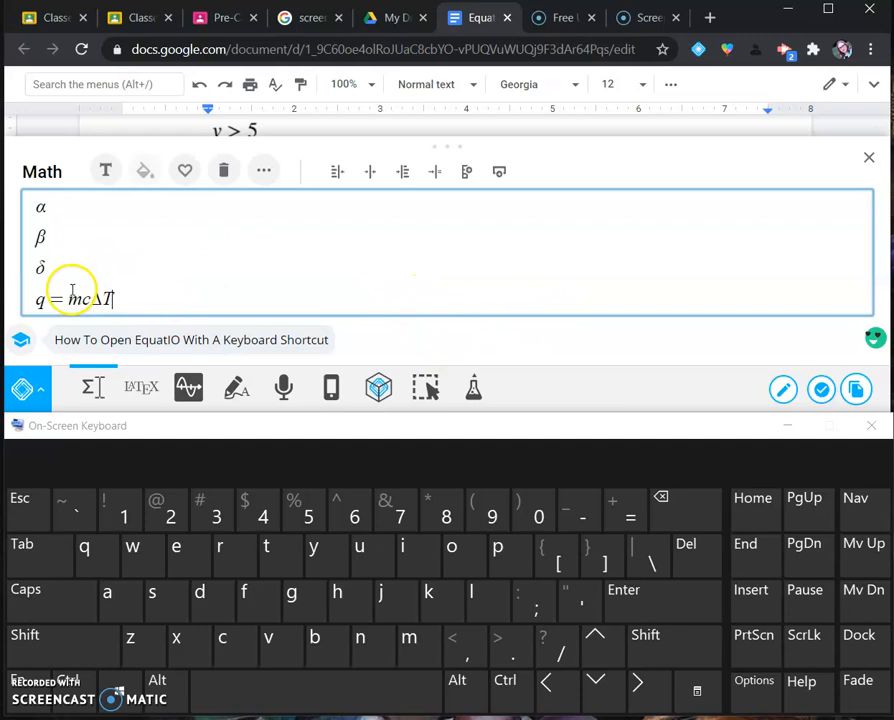
pyautogui.moveTo(103, 299); pyautogui.dragTo(92, 298)
pyautogui.click(170, 303)
# Enter x ϵ R on a fifth line, forming the Greek symbol with the code \epsilon
pyautogui.click(120, 293)
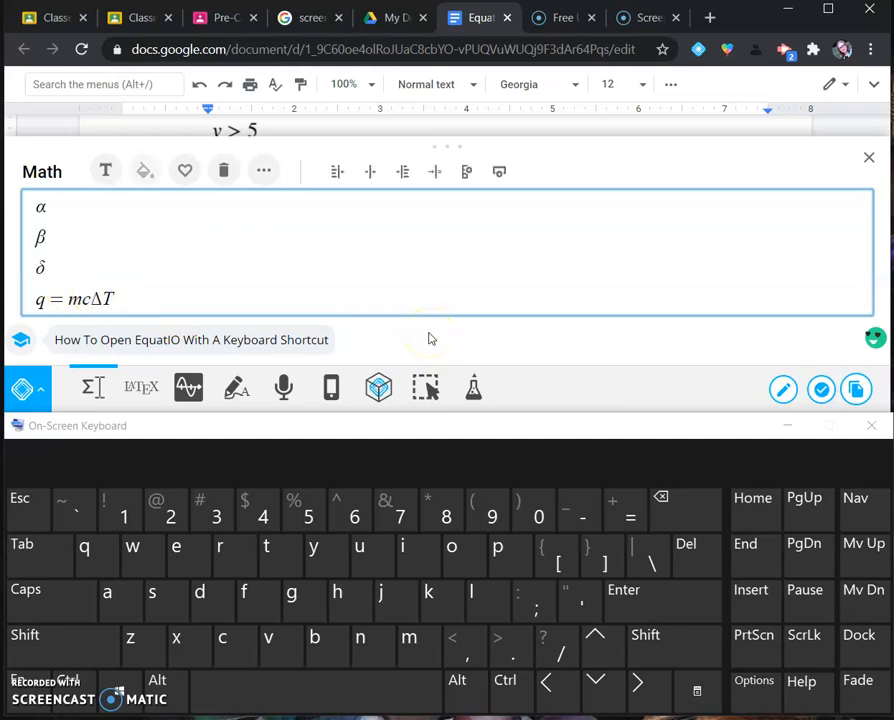
pyautogui.press('Return')
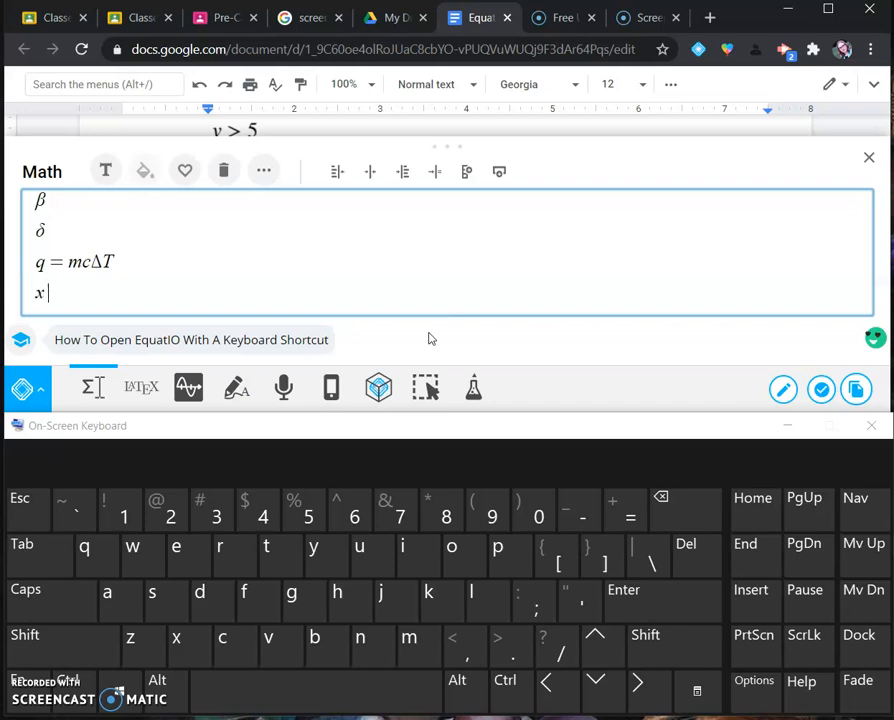
pyautogui.click(651, 562)
pyautogui.click(196, 552)
pyautogui.click(502, 556)
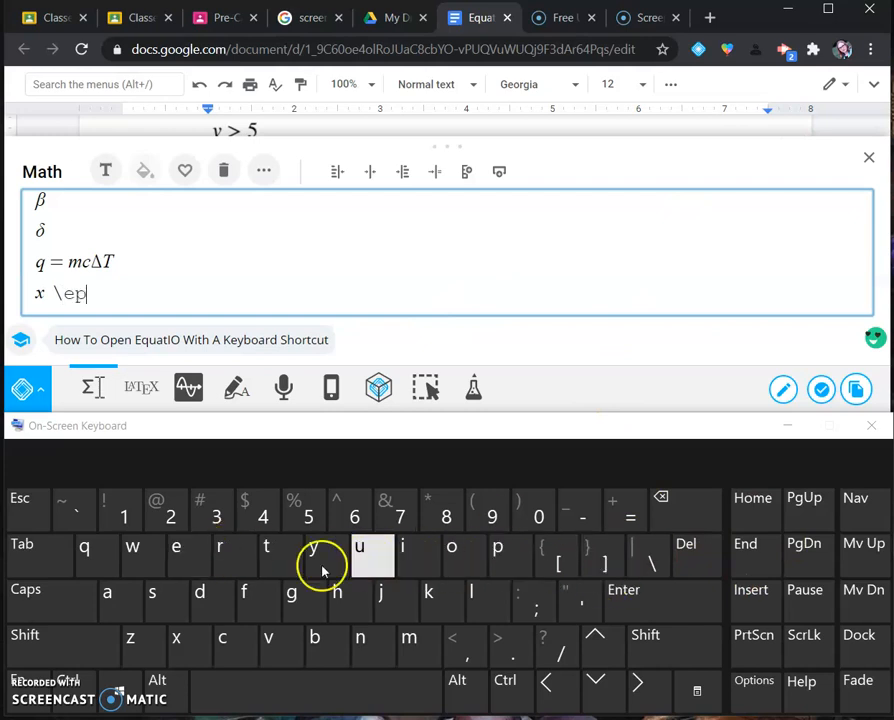
pyautogui.click(170, 596)
pyautogui.click(414, 556)
pyautogui.click(478, 600)
pyautogui.click(451, 548)
pyautogui.click(366, 640)
pyautogui.click(312, 697)
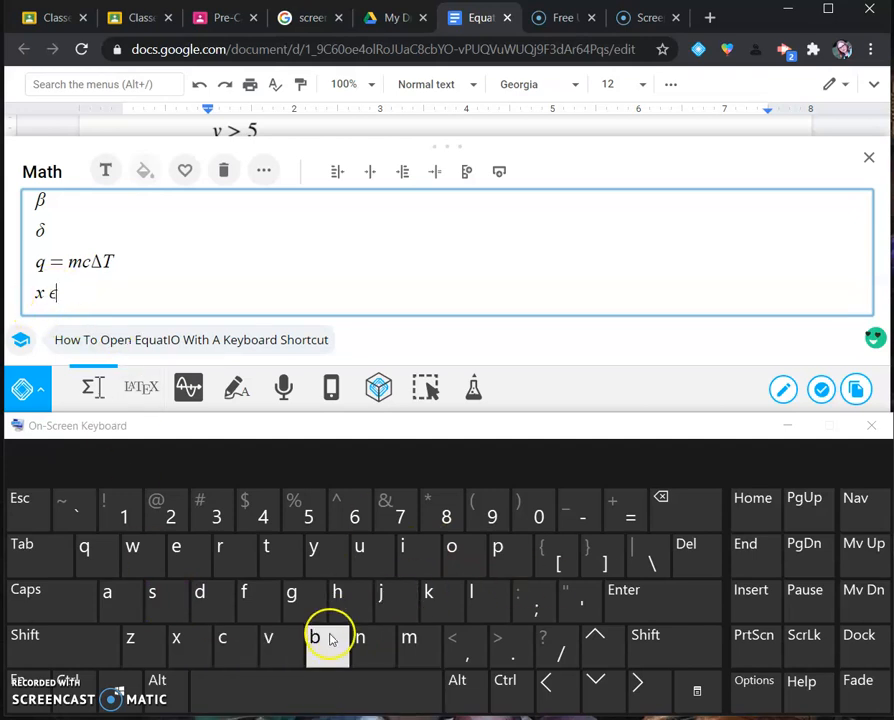
pyautogui.click(40, 636)
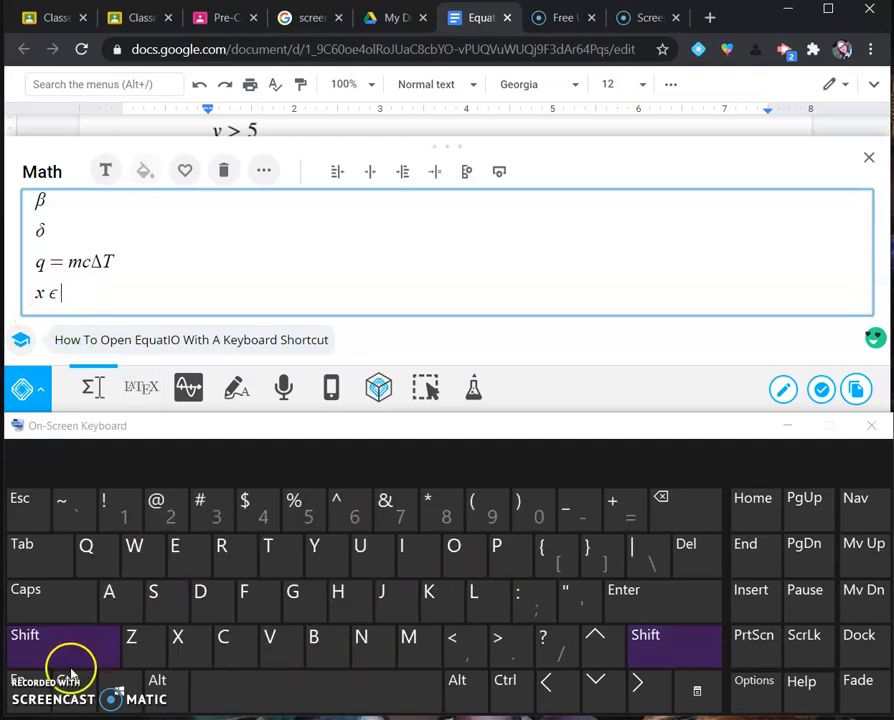
pyautogui.click(230, 545)
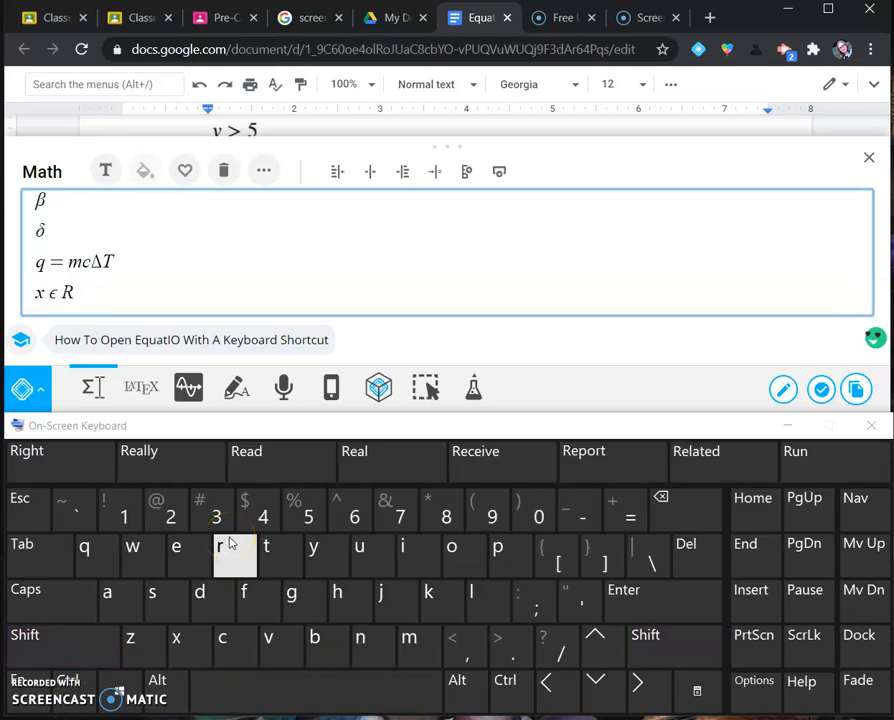
# Insert the five Greek-letter lines into the document as math and close the math editor
pyautogui.click(824, 392)
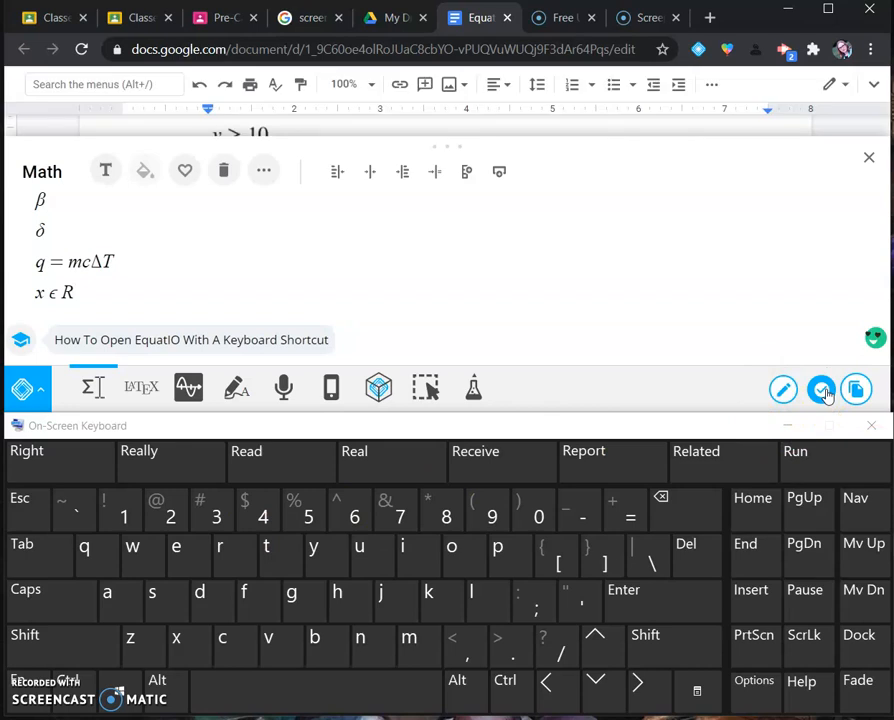
pyautogui.click(870, 158)
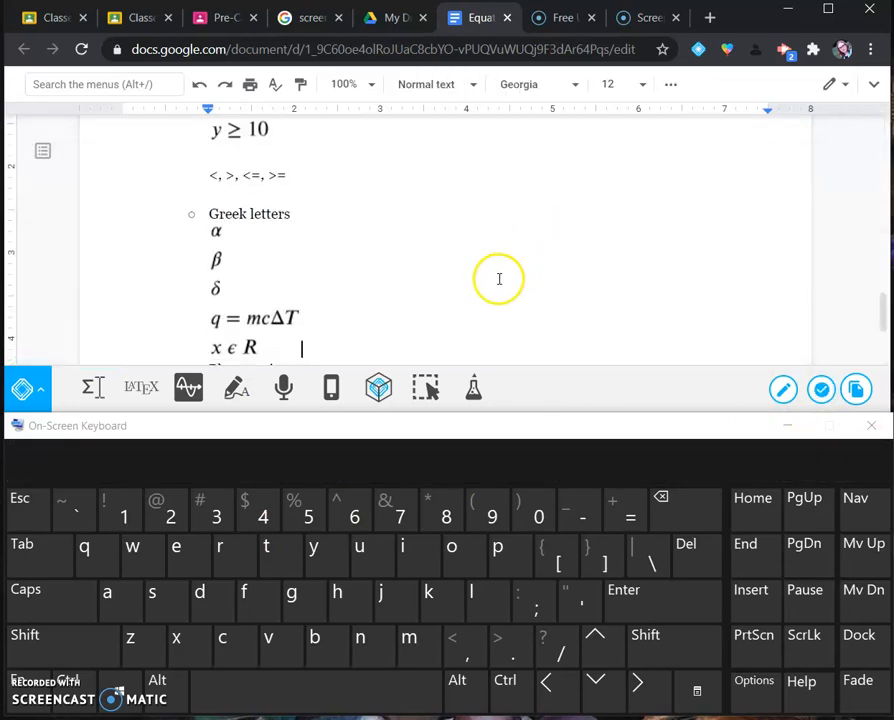
pyautogui.scroll(-1, 362, 284)
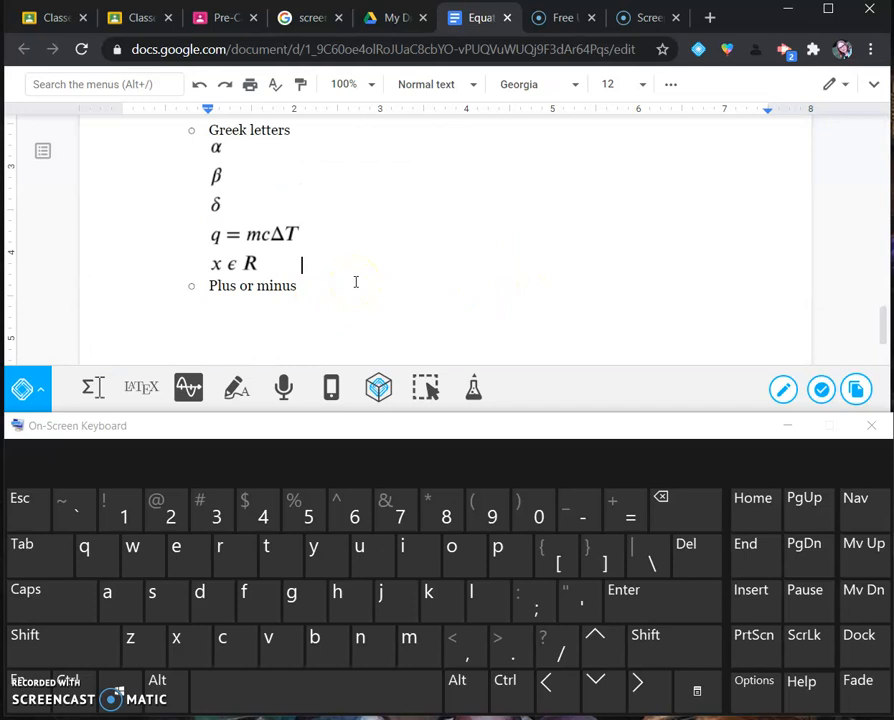
# Note the codes \nameofGreekletter and \NameofGreekletter on separate lines below the Greek-letter math in the document
pyautogui.press('Return')
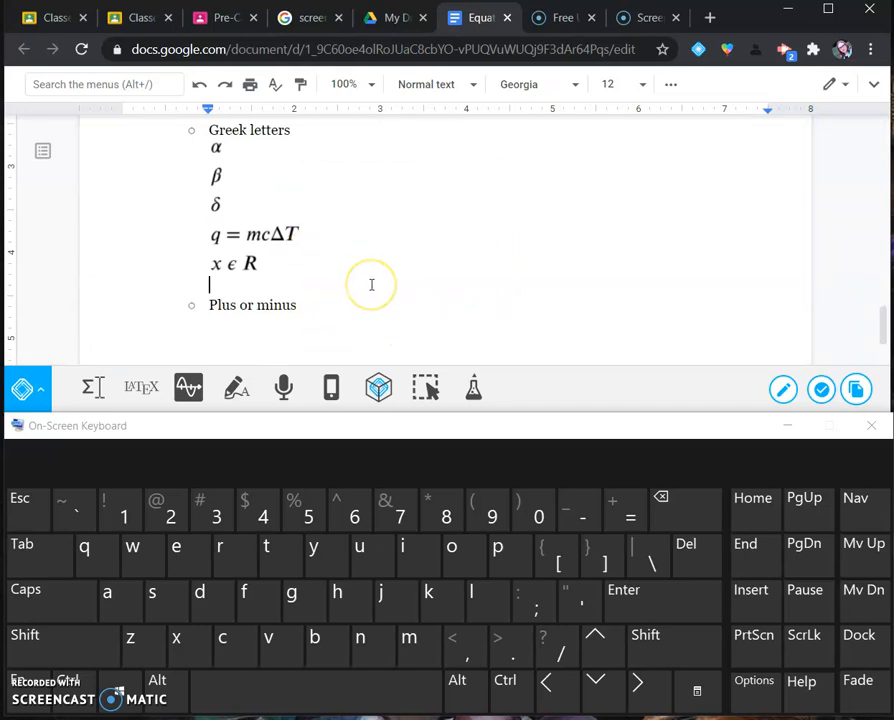
pyautogui.press('Return')
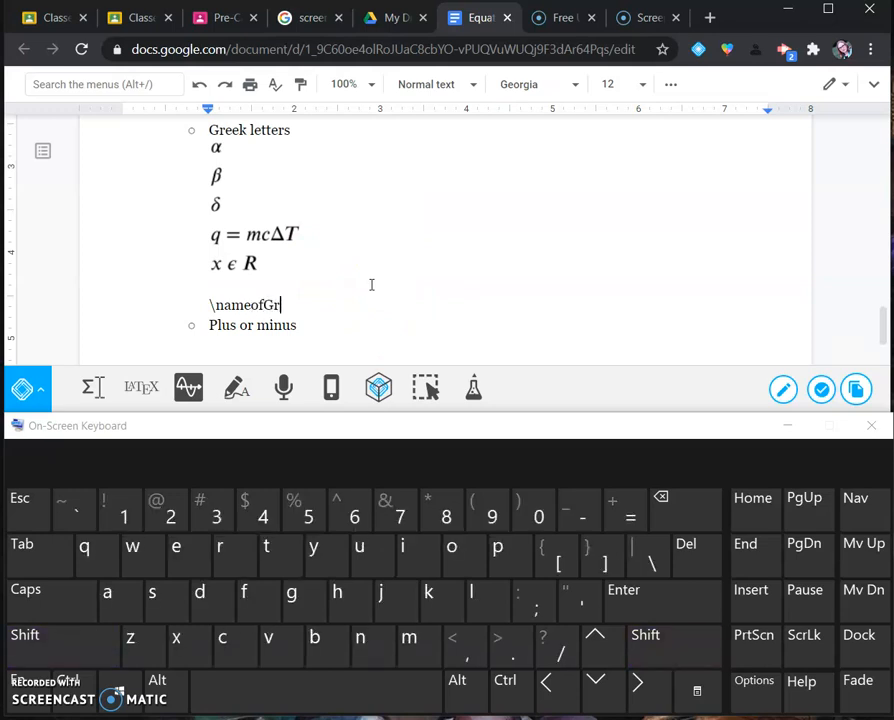
pyautogui.press('Return')
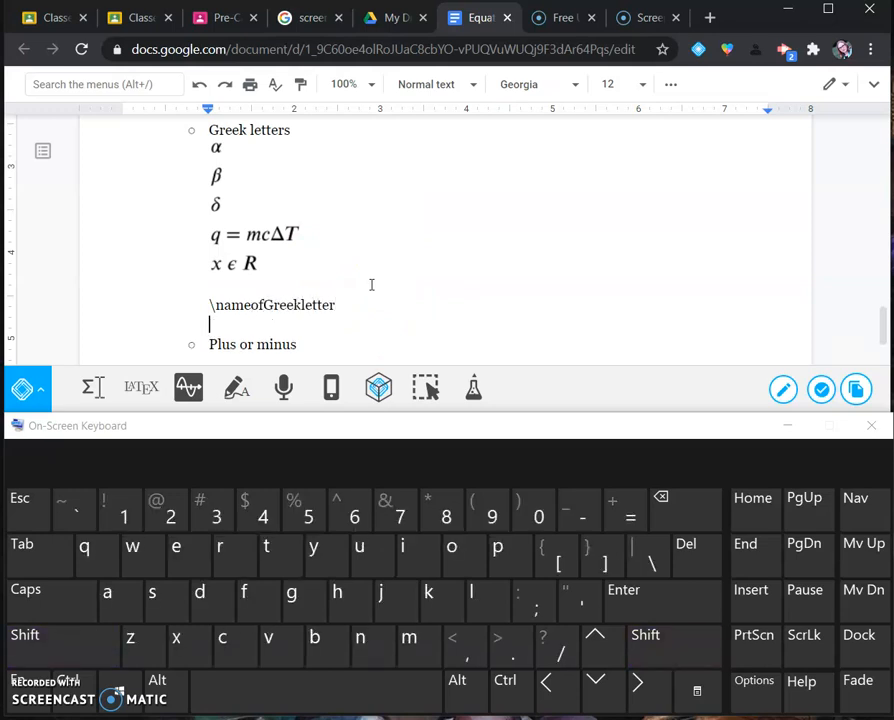
pyautogui.write('\\NameofGreekletter')
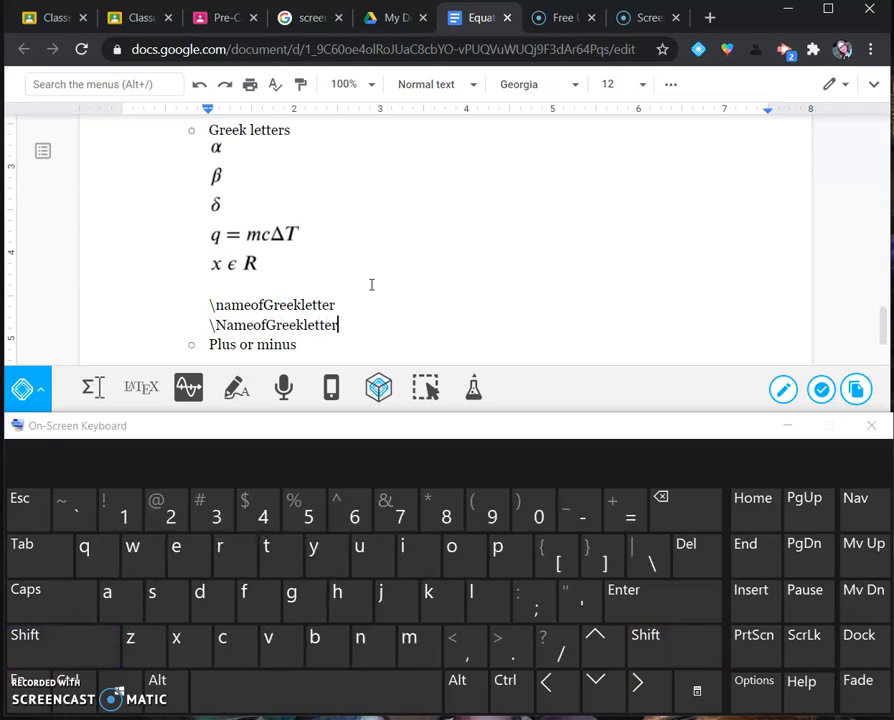
pyautogui.press('Return')
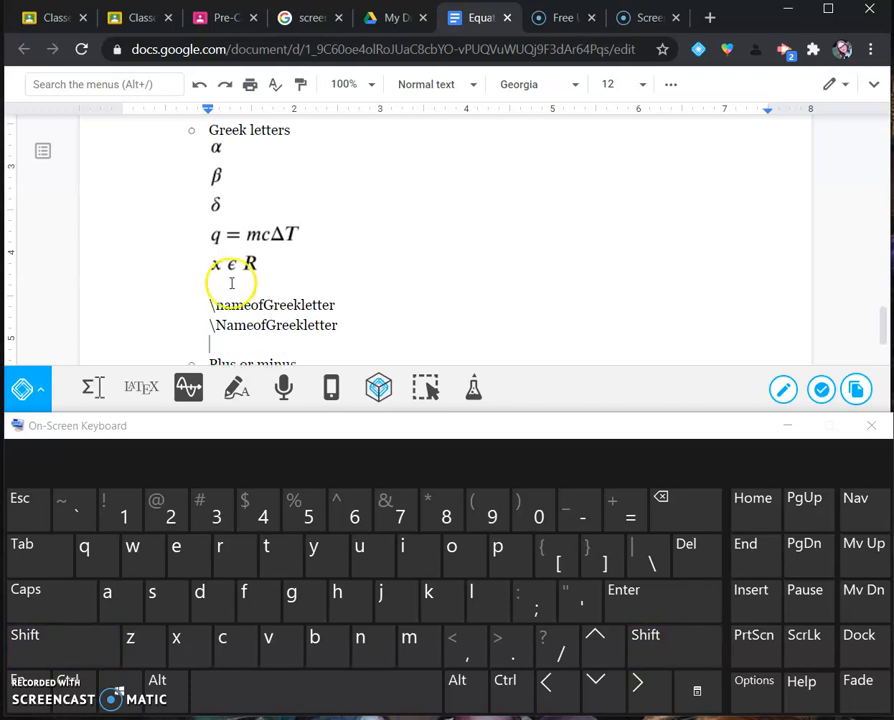
# Open the math editor for a new line under the "Plus or minus" bullet and clear its old Greek-letter lines
pyautogui.scroll(-4, 378, 316)
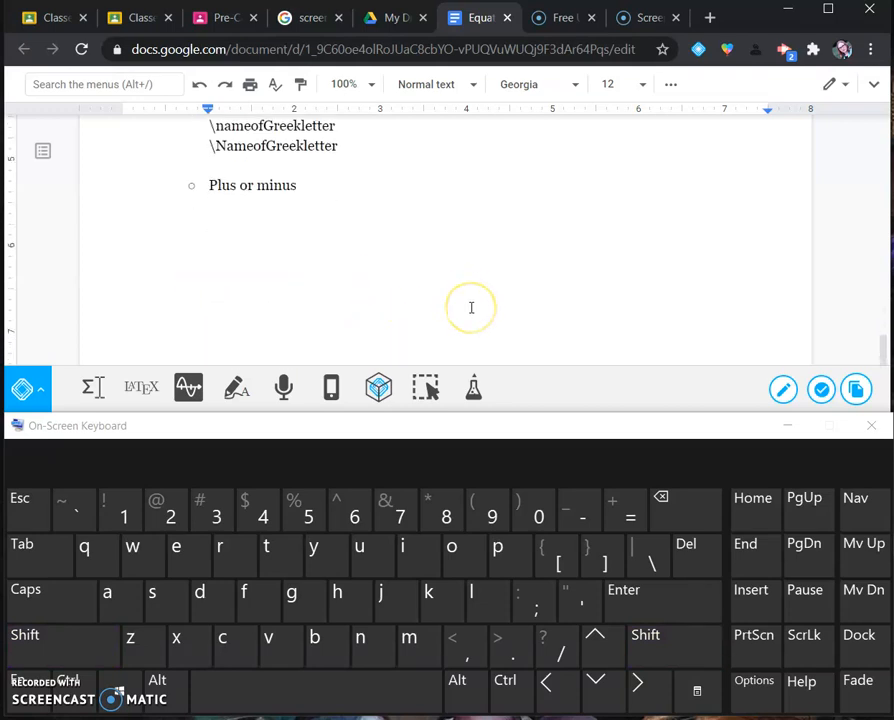
pyautogui.click(317, 196)
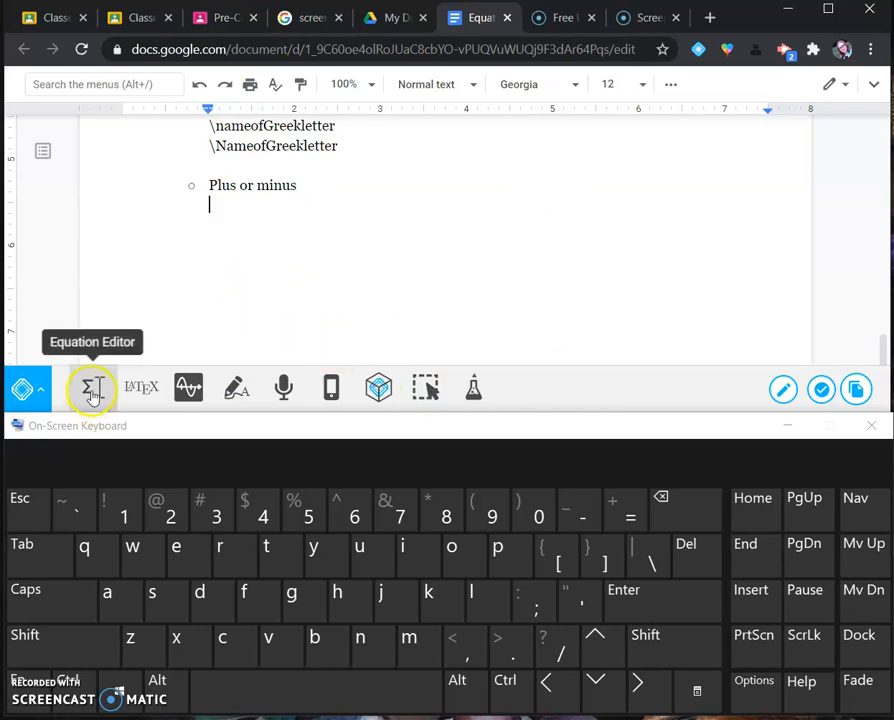
pyautogui.click(92, 390)
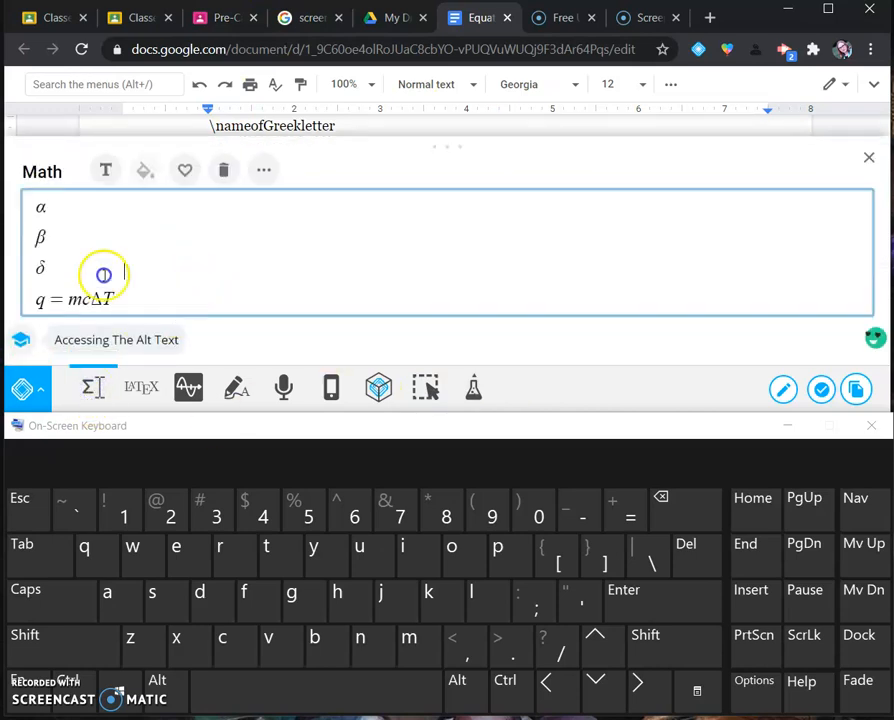
pyautogui.hotkey('ctrl', 'a')
pyautogui.press('BackSpace')
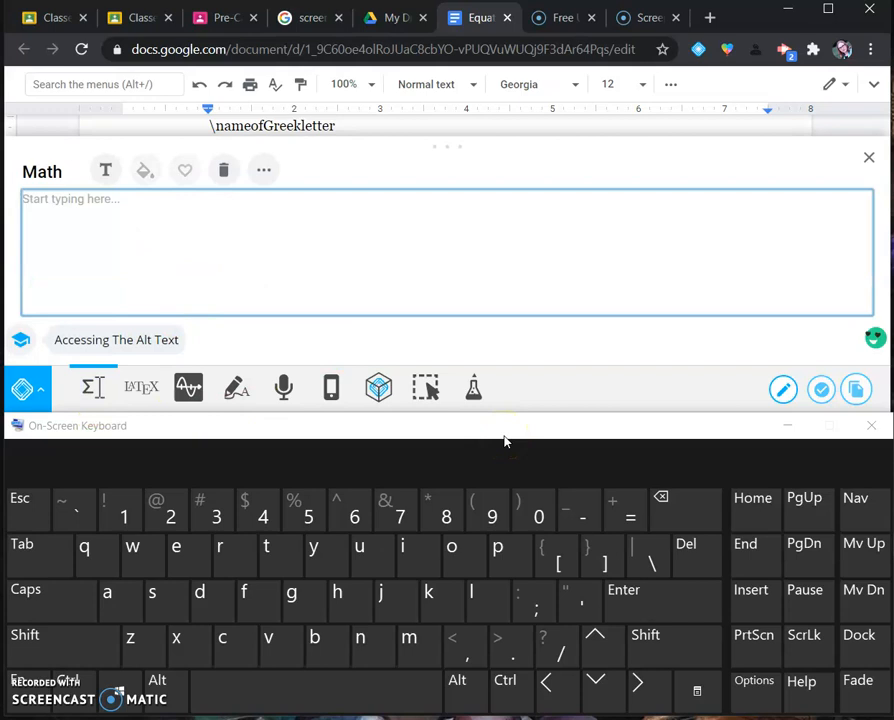
# Enter the ± symbol on the first line of the math editor using the code \pm
pyautogui.click(638, 567)
pyautogui.click(510, 551)
pyautogui.click(410, 640)
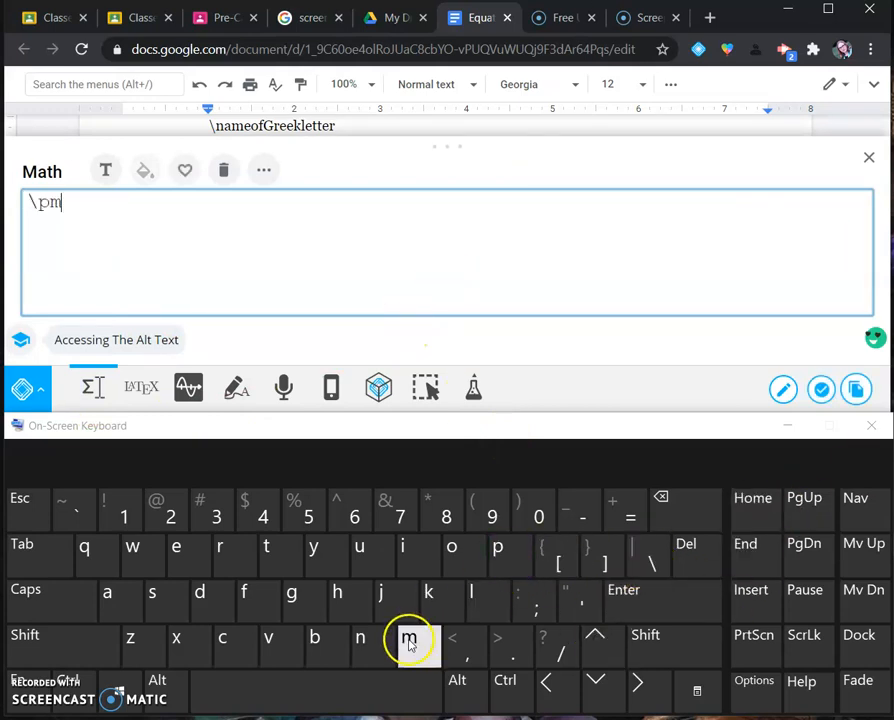
pyautogui.click(673, 624)
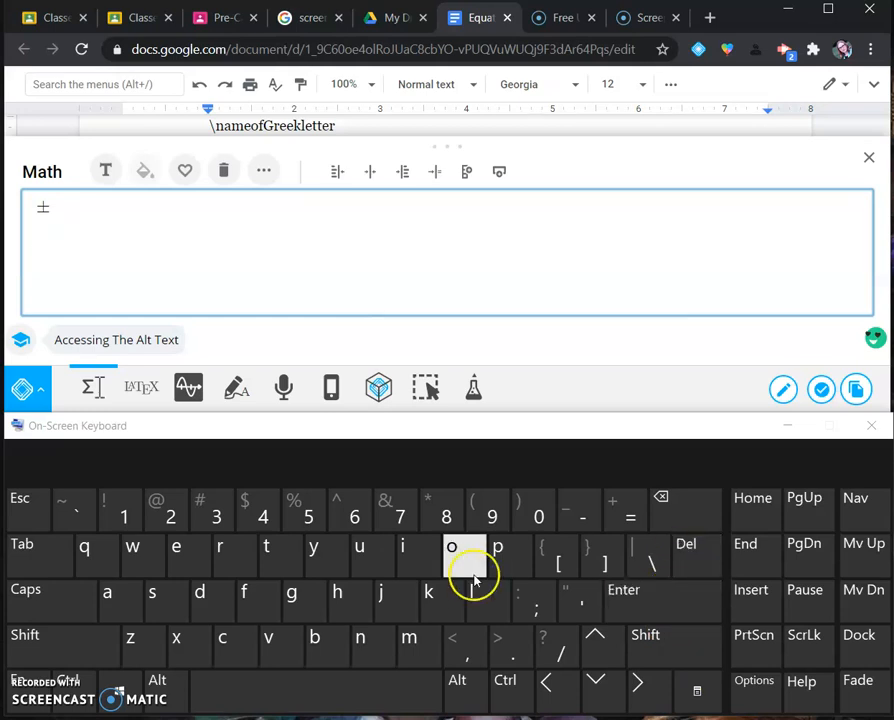
# Enter √9 on the second line, forming the radical with the code \sqrt
pyautogui.click(640, 558)
pyautogui.click(162, 598)
pyautogui.click(86, 548)
pyautogui.click(226, 552)
pyautogui.click(270, 550)
pyautogui.click(298, 710)
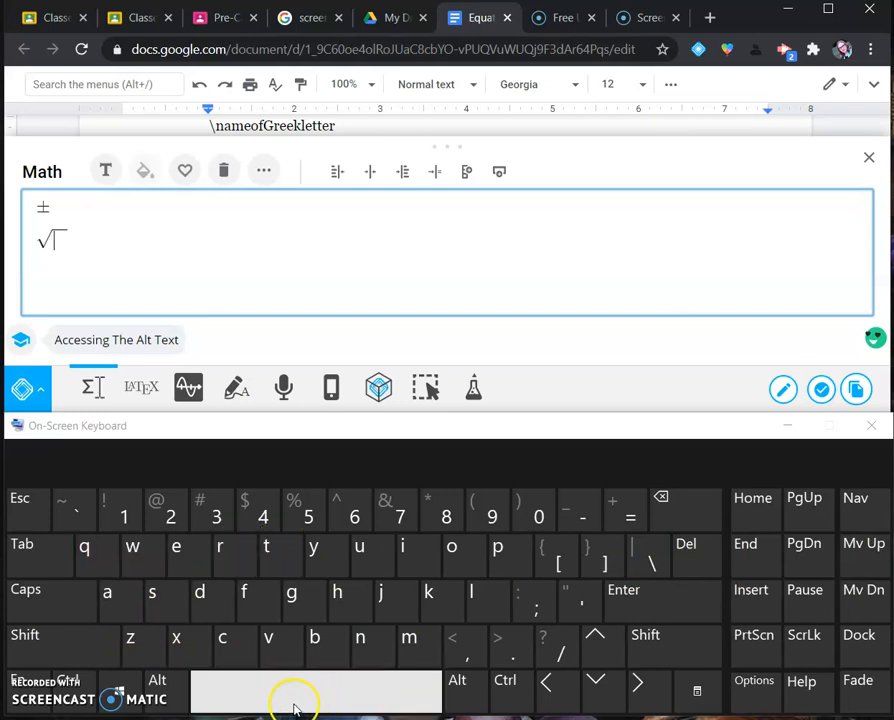
pyautogui.click(491, 512)
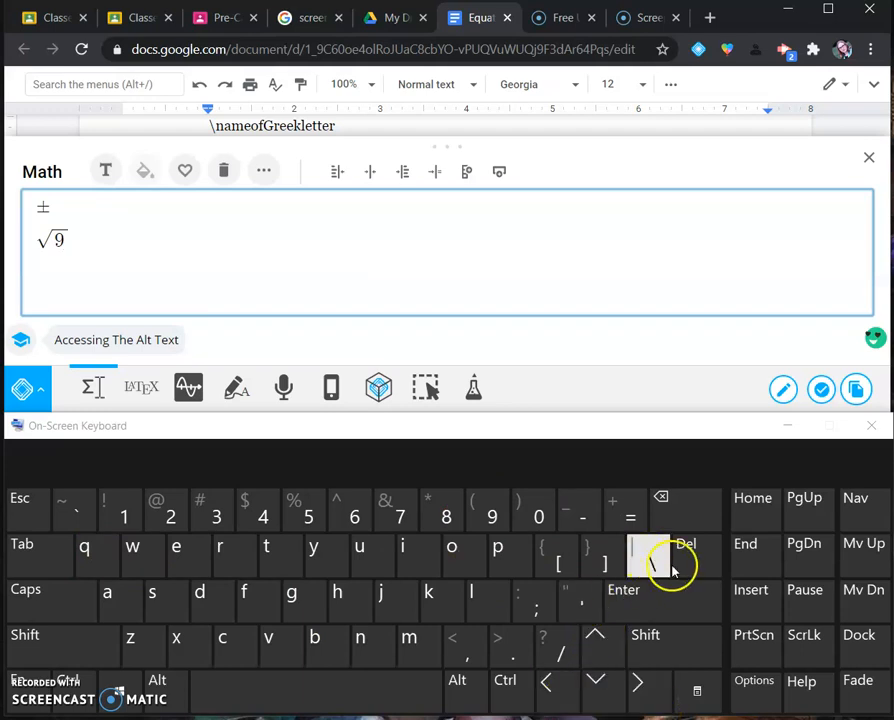
# Complete the second line with = ±3 using the code \pm, then insert the math into the document and close the math editor
pyautogui.click(631, 520)
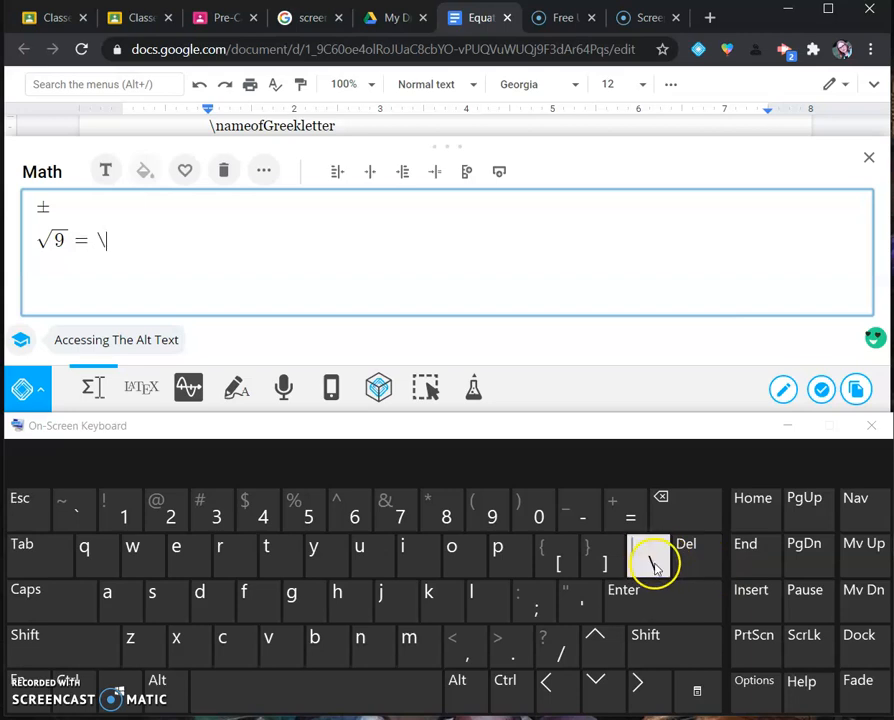
pyautogui.click(497, 550)
pyautogui.click(413, 648)
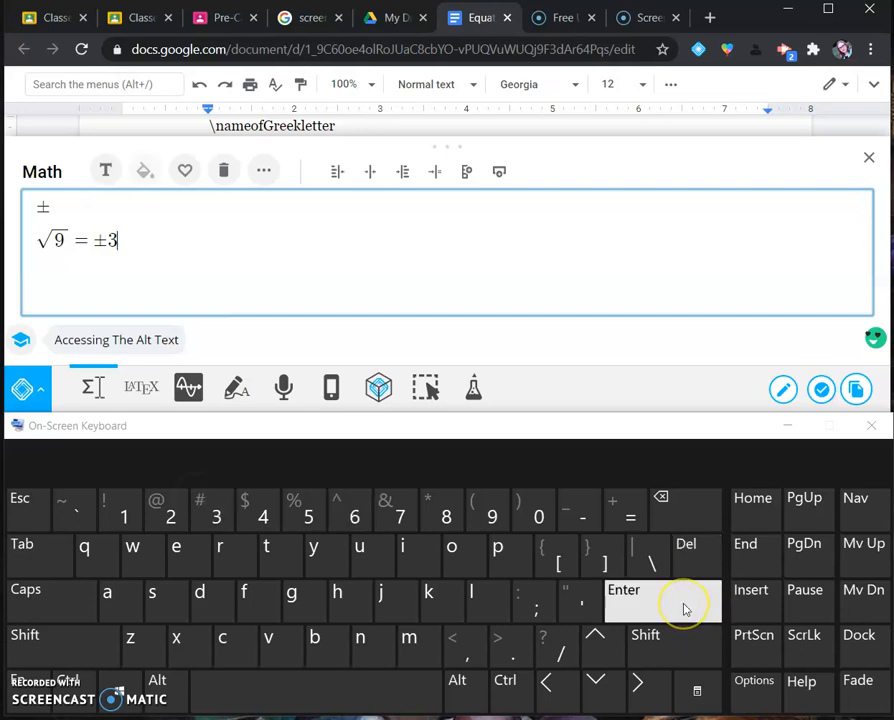
pyautogui.click(821, 389)
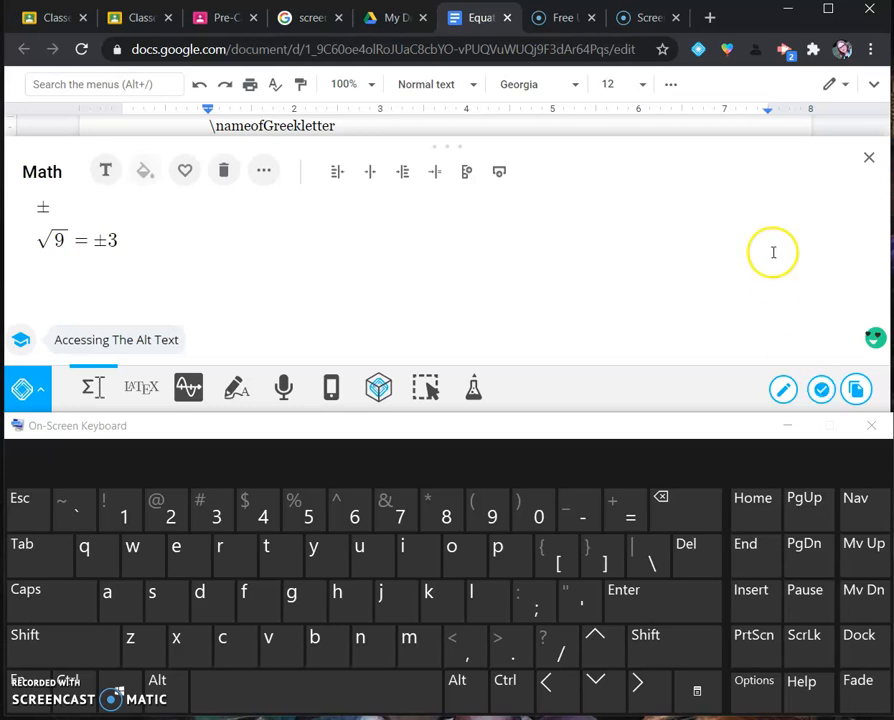
pyautogui.click(870, 158)
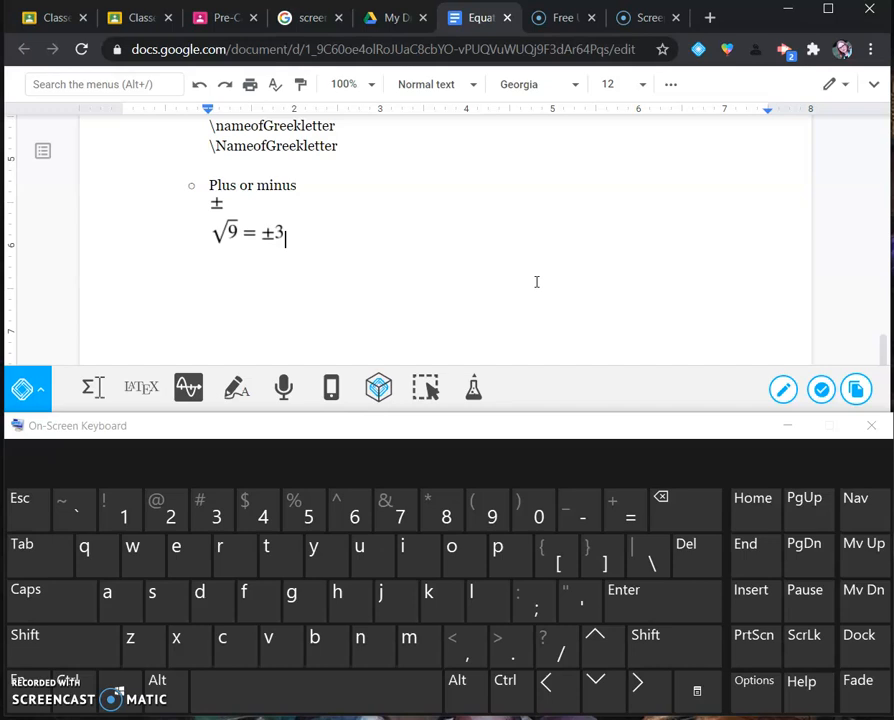
# Add the line "On your own: quadratic formula" below the inserted math and note the code \pm above it
pyautogui.click(320, 236)
pyautogui.click(294, 264)
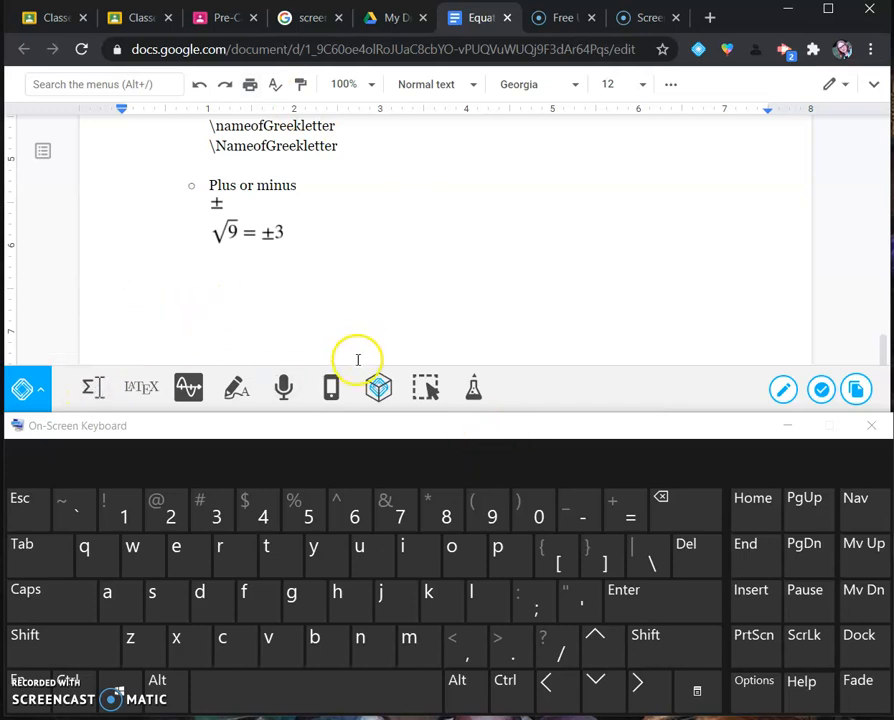
pyautogui.write('On your own: quadratic formula')
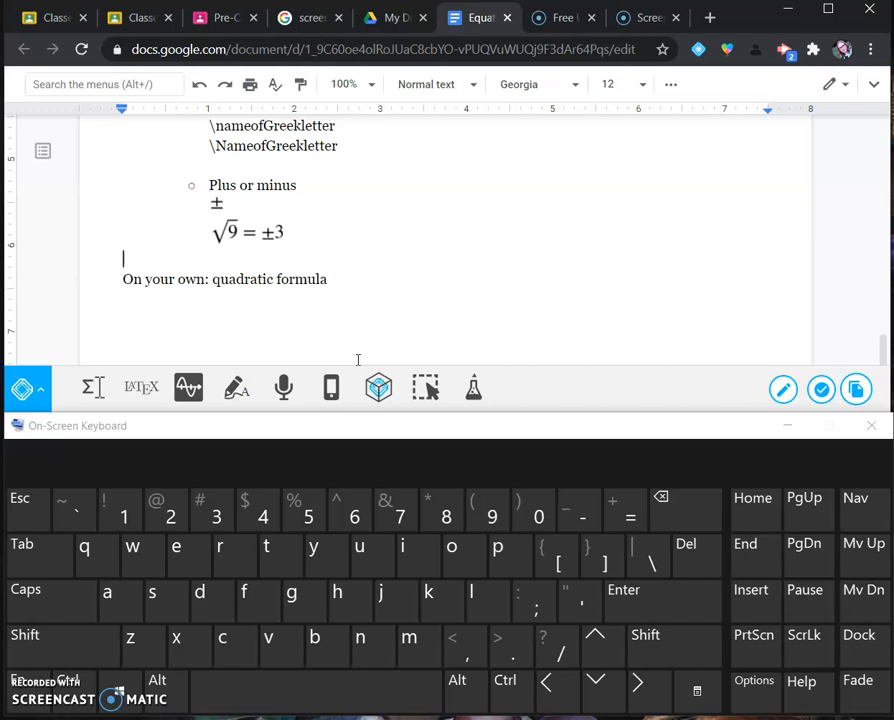
pyautogui.press('Return')
pyautogui.press('Return')
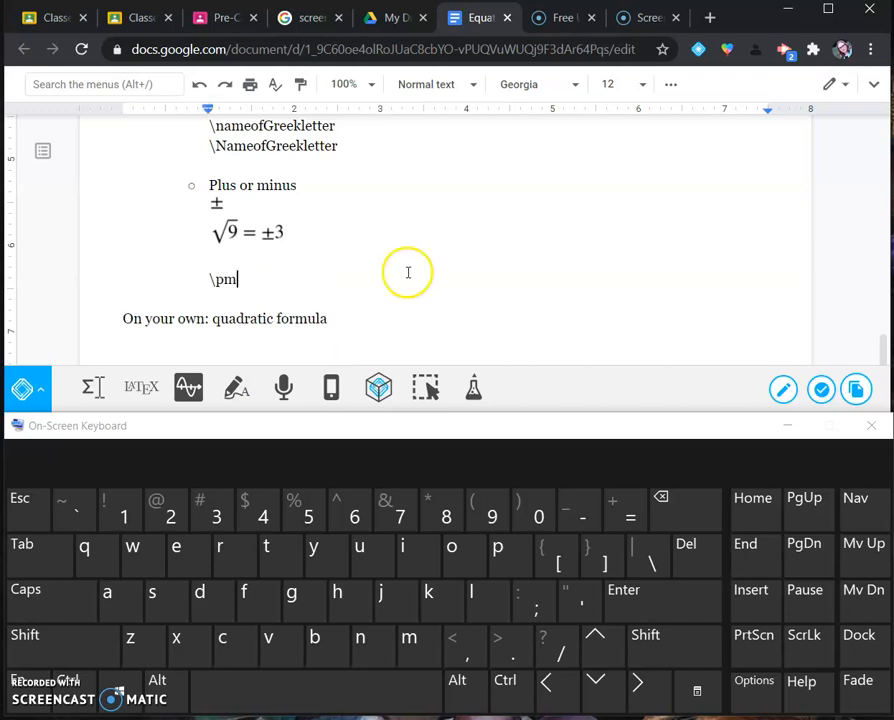
# Open the math editor for the line under "On your own: quadratic formula" and clear its previous contents
pyautogui.scroll(-2, 332, 291)
pyautogui.click(312, 270)
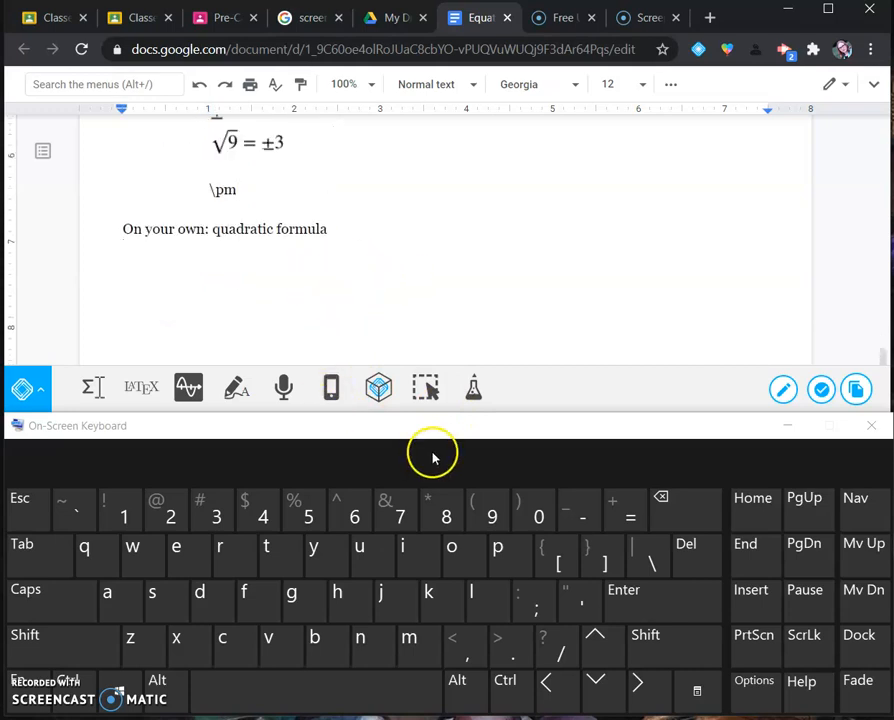
pyautogui.click(367, 442)
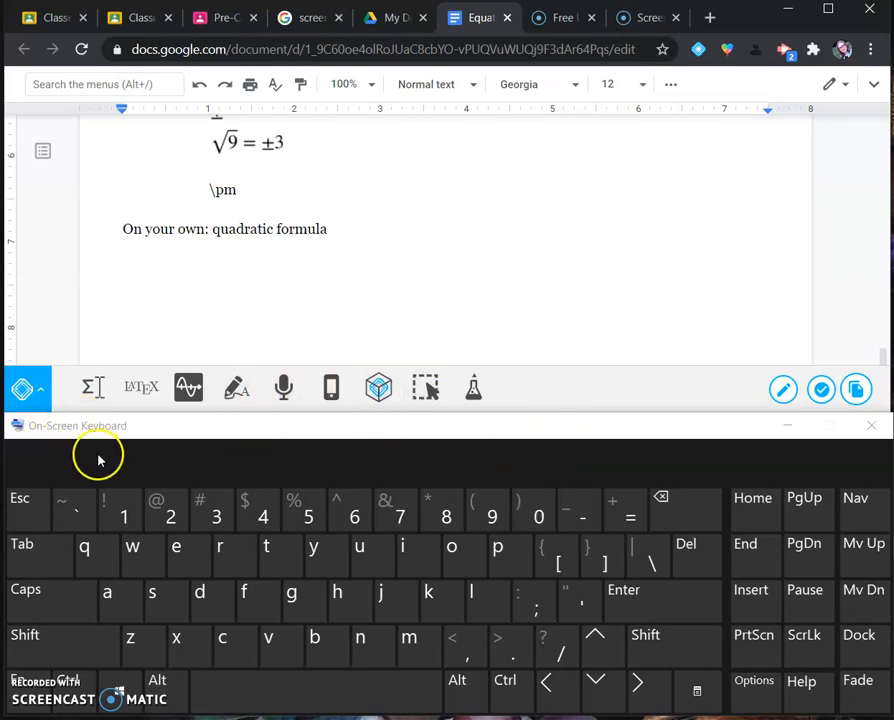
pyautogui.click(92, 392)
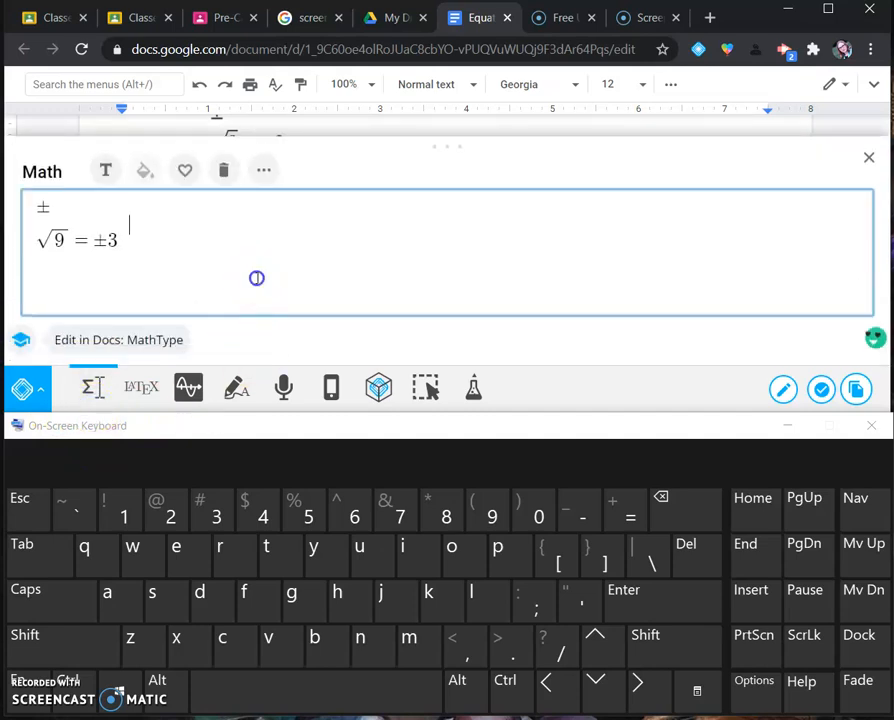
pyautogui.hotkey('ctrl', 'a')
pyautogui.press('BackSpace')
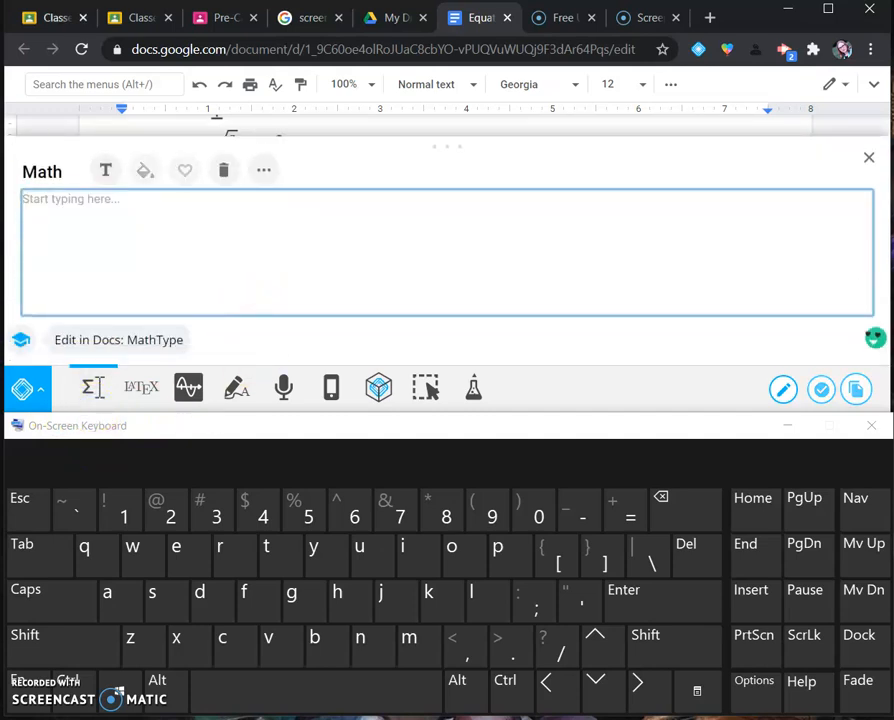
# Enter x = followed by a fraction whose numerator starts with −b
pyautogui.click(176, 637)
pyautogui.click(628, 514)
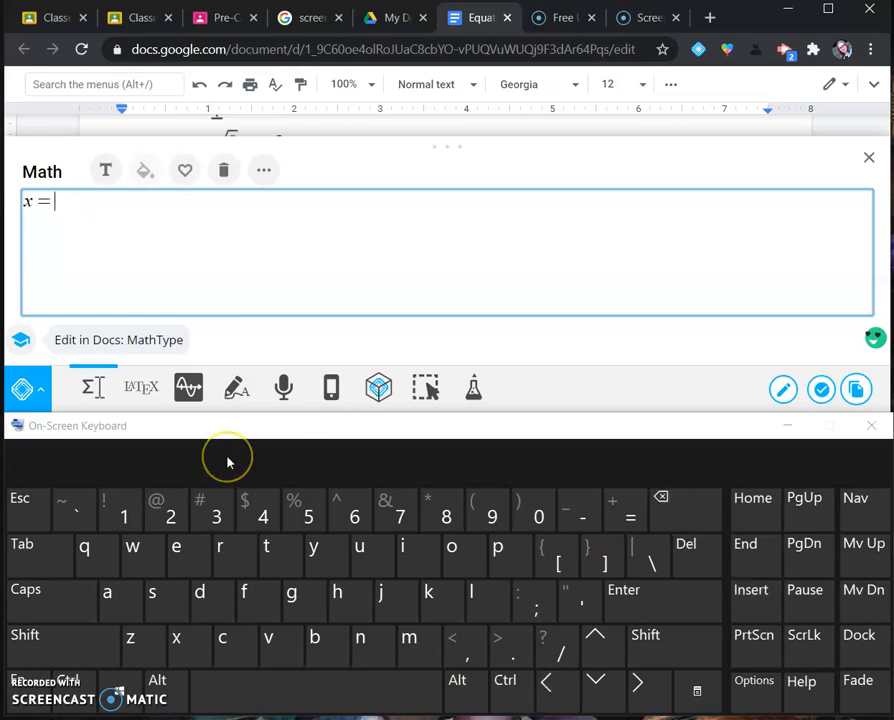
pyautogui.click(556, 652)
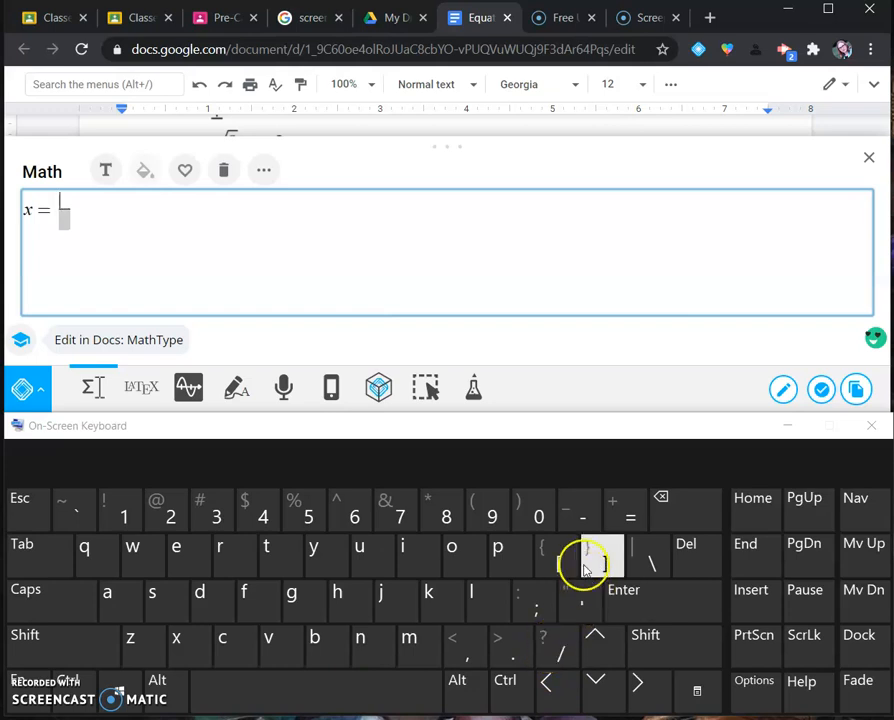
pyautogui.click(580, 524)
pyautogui.click(347, 645)
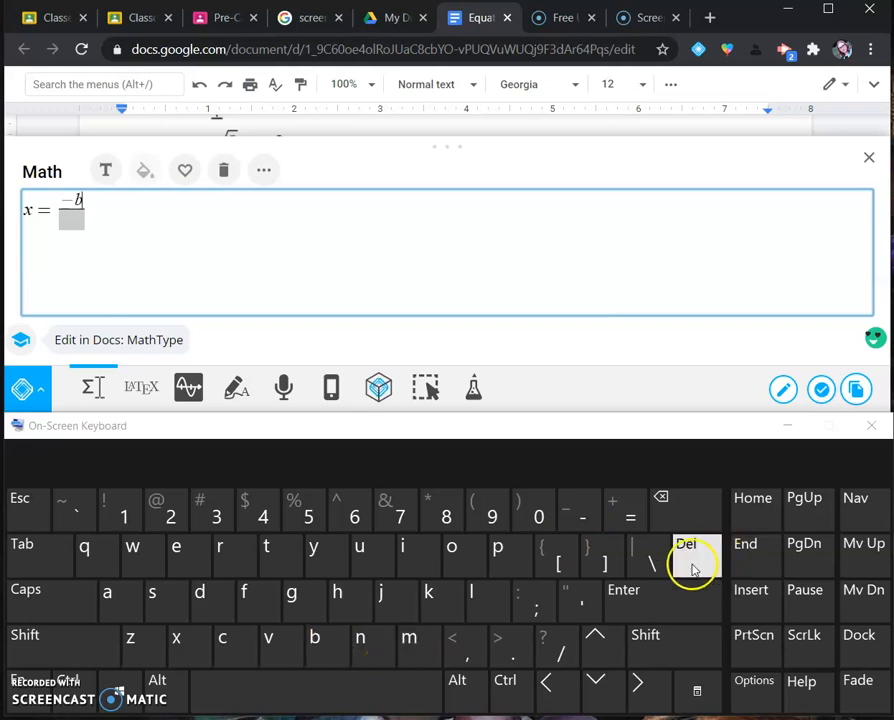
# Add the ± symbol after −b in the numerator using the code \pm
pyautogui.click(648, 562)
pyautogui.click(512, 552)
pyautogui.click(422, 628)
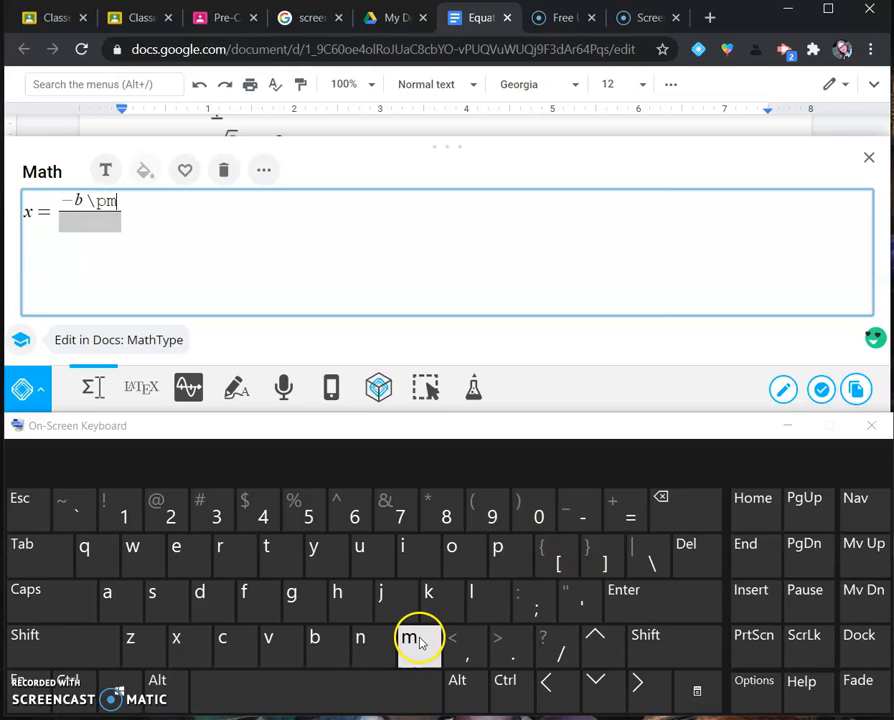
pyautogui.click(331, 701)
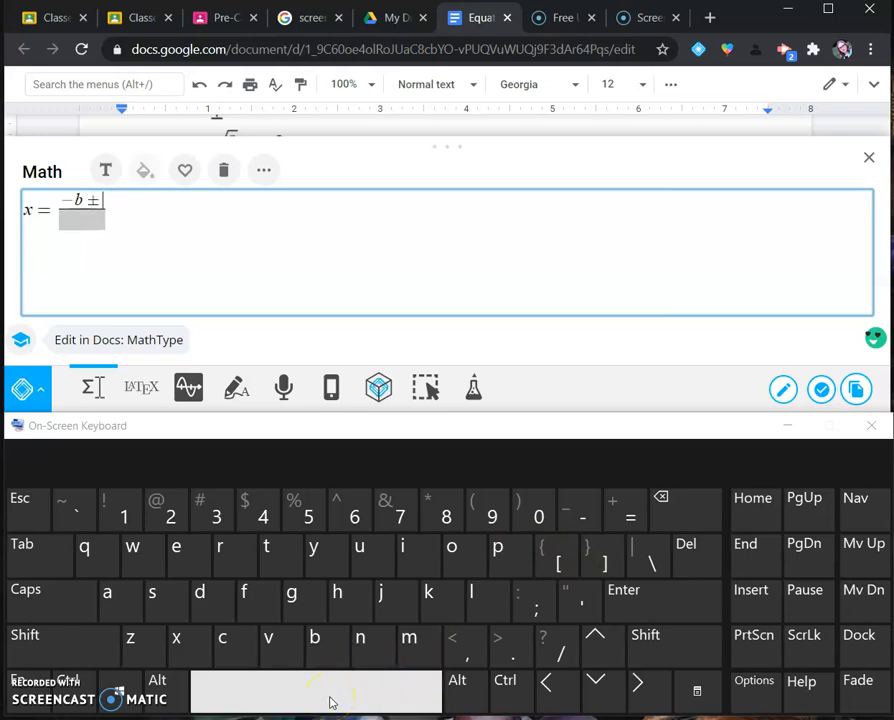
# Add a square root after the ± symbol in the numerator using the code \sqrt
pyautogui.click(648, 562)
pyautogui.click(172, 606)
pyautogui.click(98, 560)
pyautogui.click(217, 566)
pyautogui.click(278, 555)
pyautogui.click(342, 704)
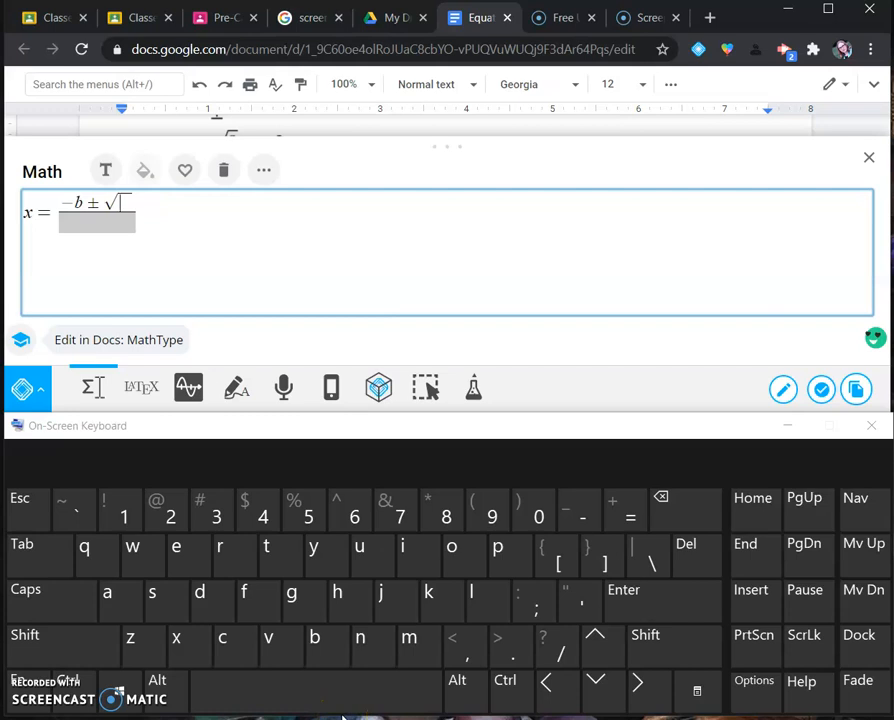
# Enter b² − 4ac under the square root in the numerator
pyautogui.click(322, 645)
pyautogui.click(34, 638)
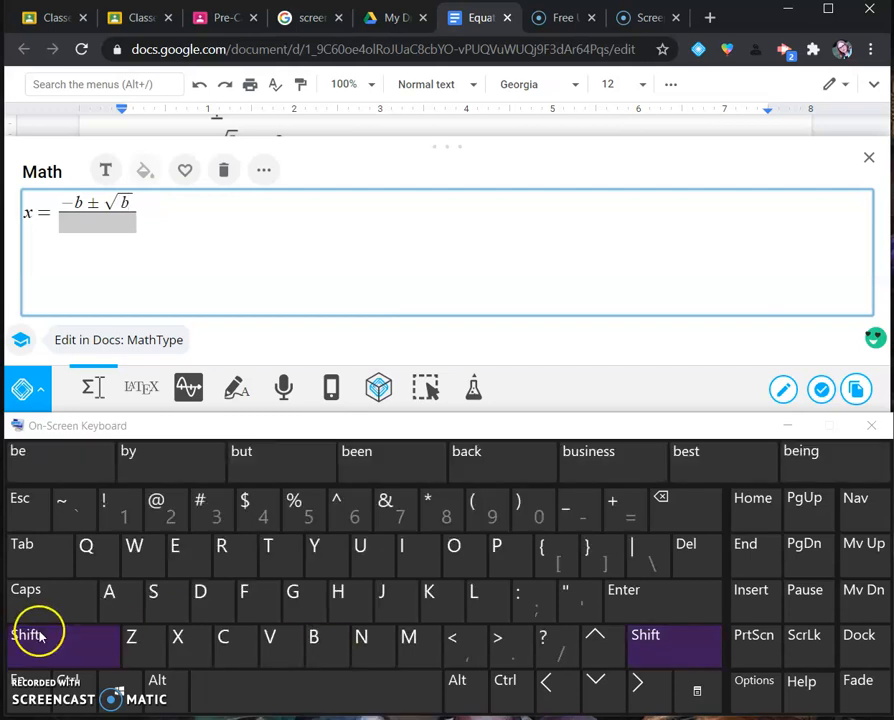
pyautogui.click(350, 512)
pyautogui.click(170, 516)
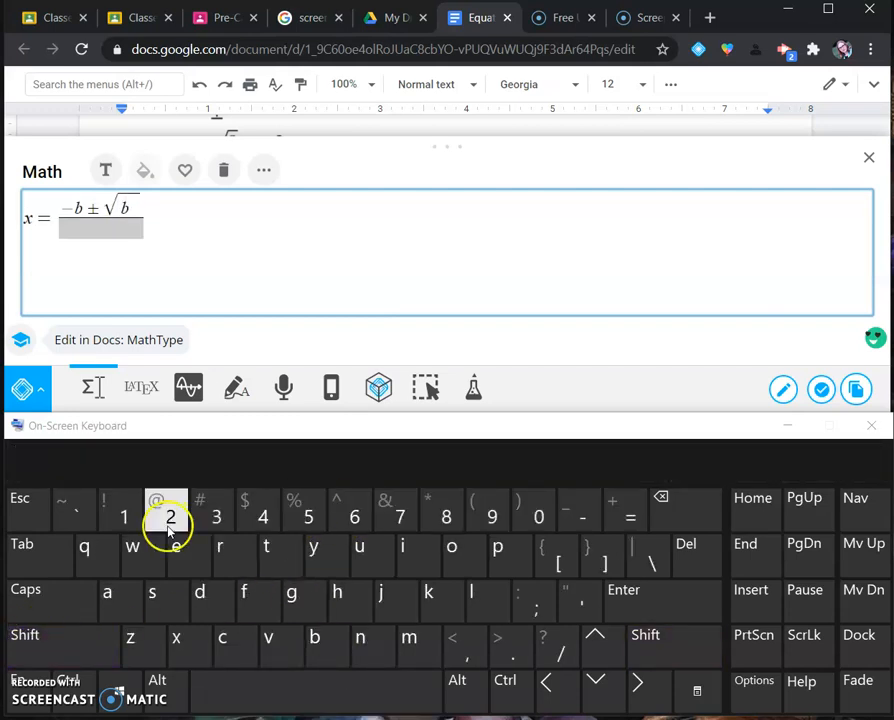
pyautogui.click(700, 500)
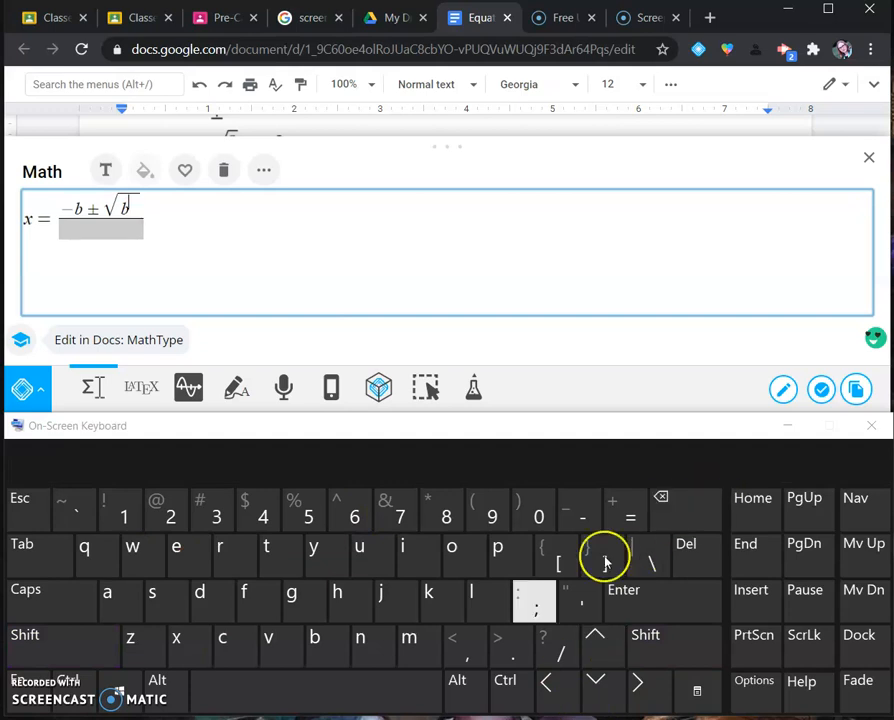
pyautogui.click(168, 514)
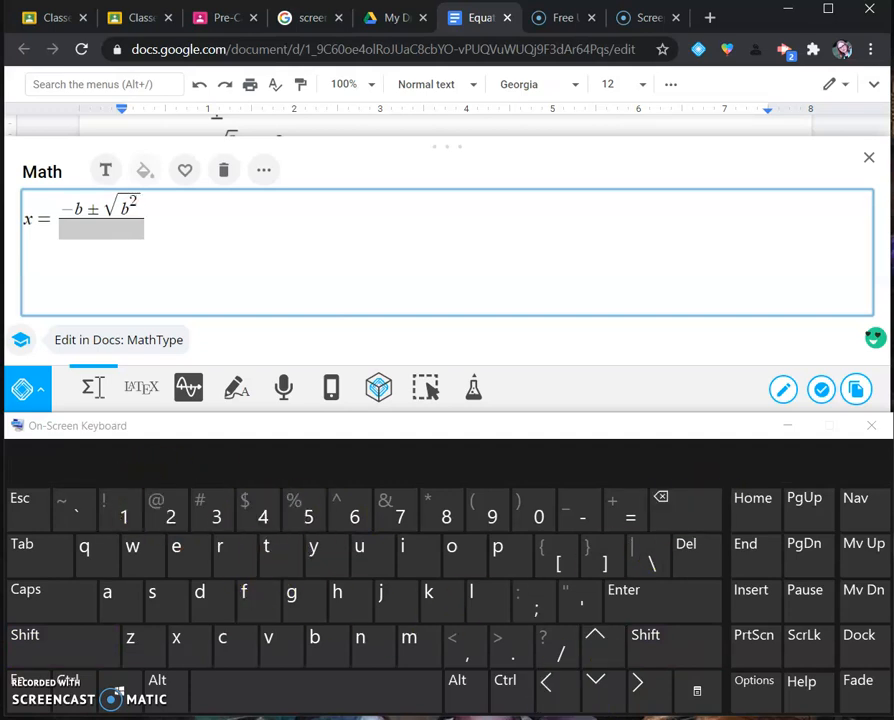
pyautogui.click(650, 690)
pyautogui.click(568, 512)
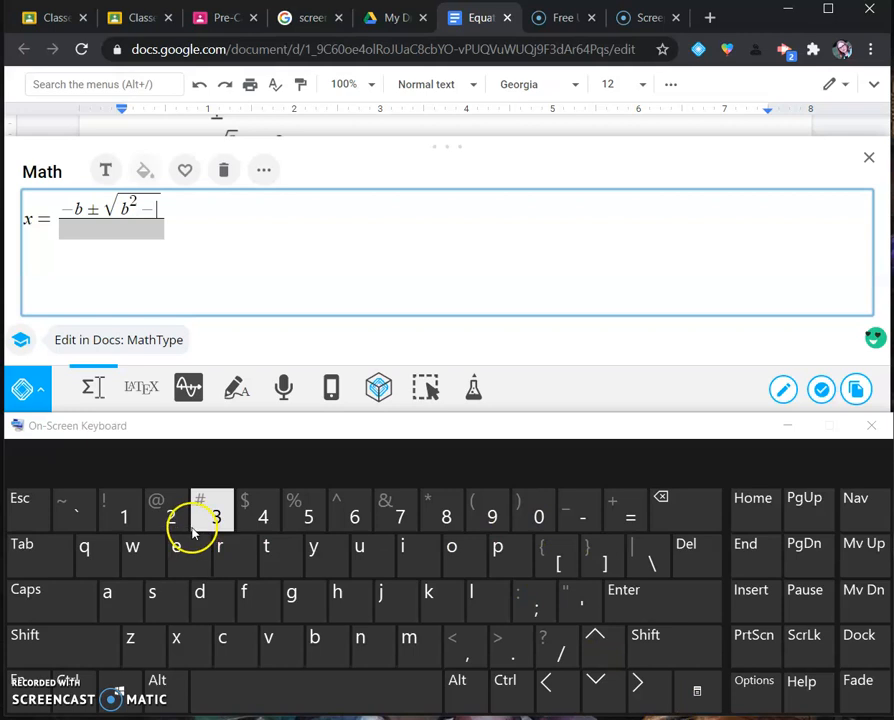
pyautogui.click(263, 514)
pyautogui.click(107, 591)
pyautogui.click(222, 637)
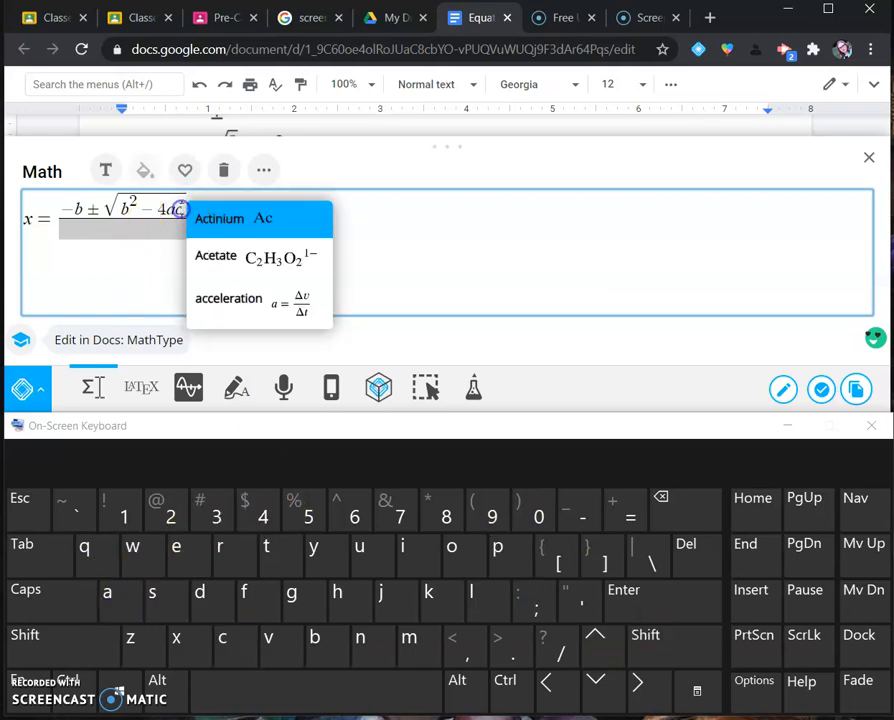
# Enter 2a as the denominator, then insert the completed quadratic formula into the document and close the math editor
pyautogui.click(175, 231)
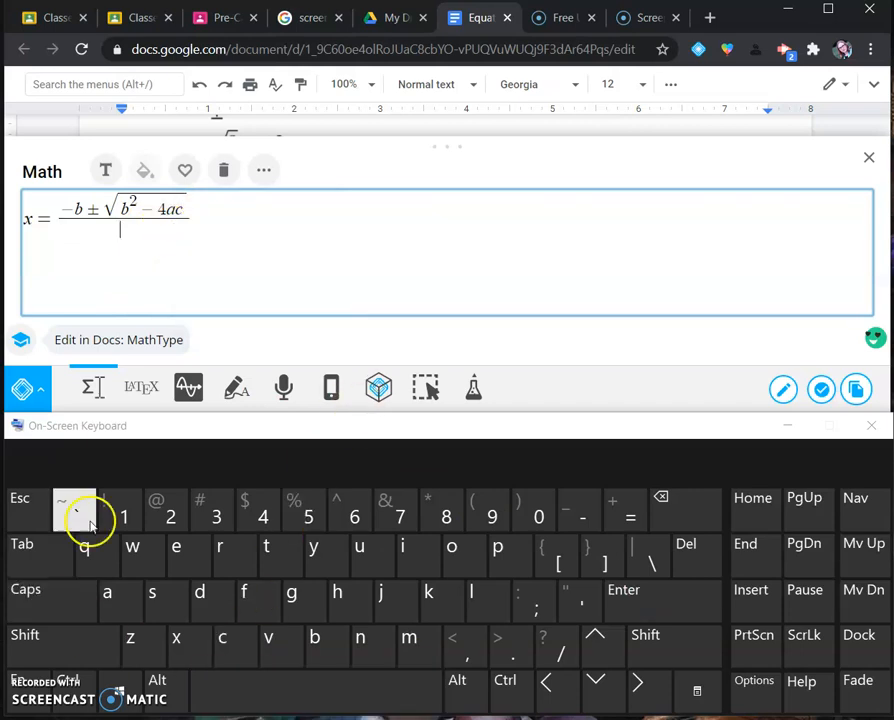
pyautogui.click(160, 513)
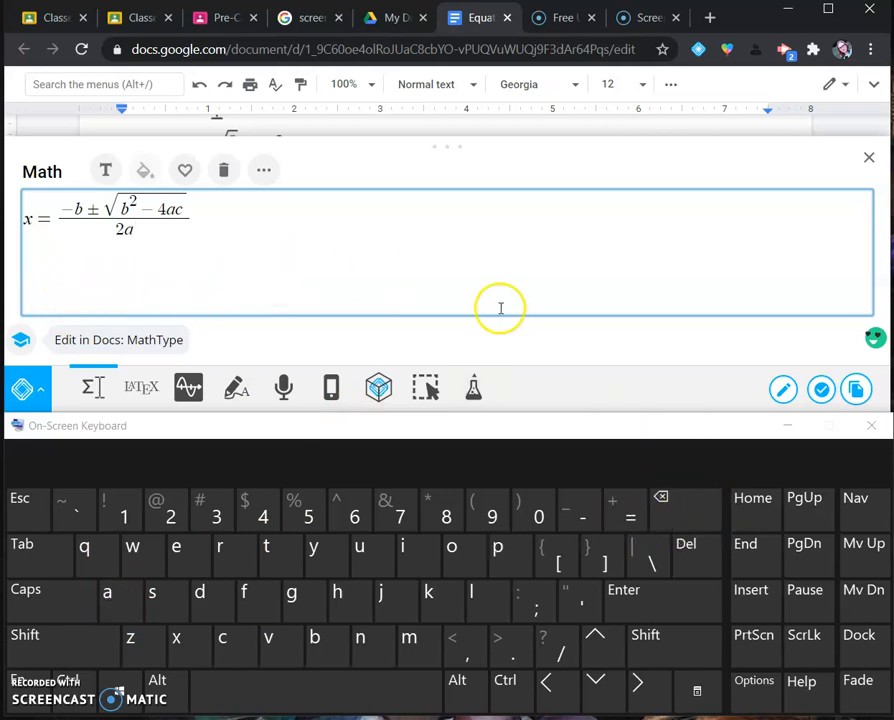
pyautogui.click(819, 395)
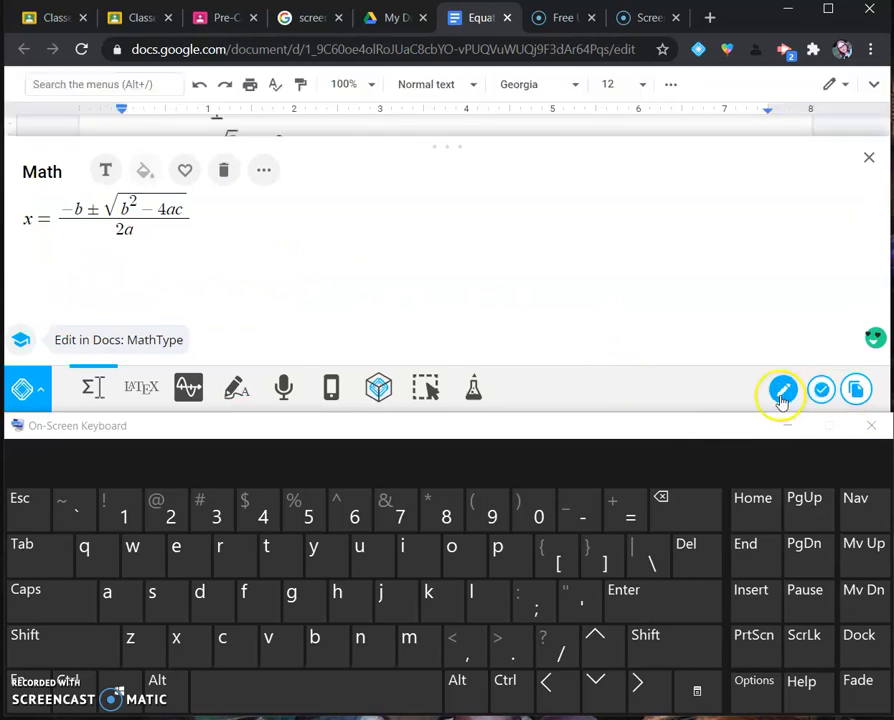
pyautogui.click(870, 159)
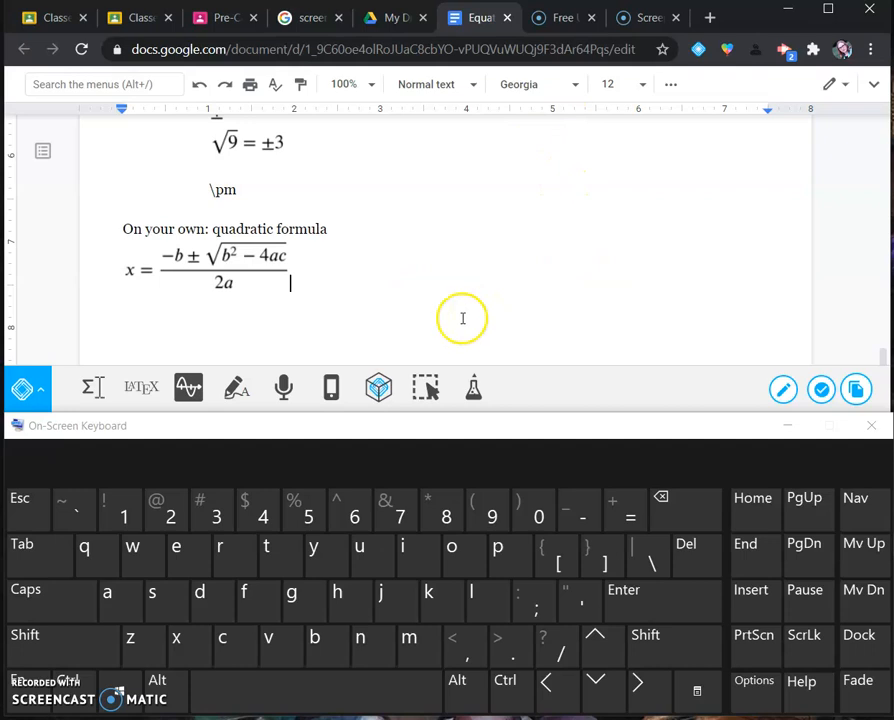
# Highlight the \times and \div codes above the Exponents section in yellow
pyautogui.scroll(15, 463, 318)
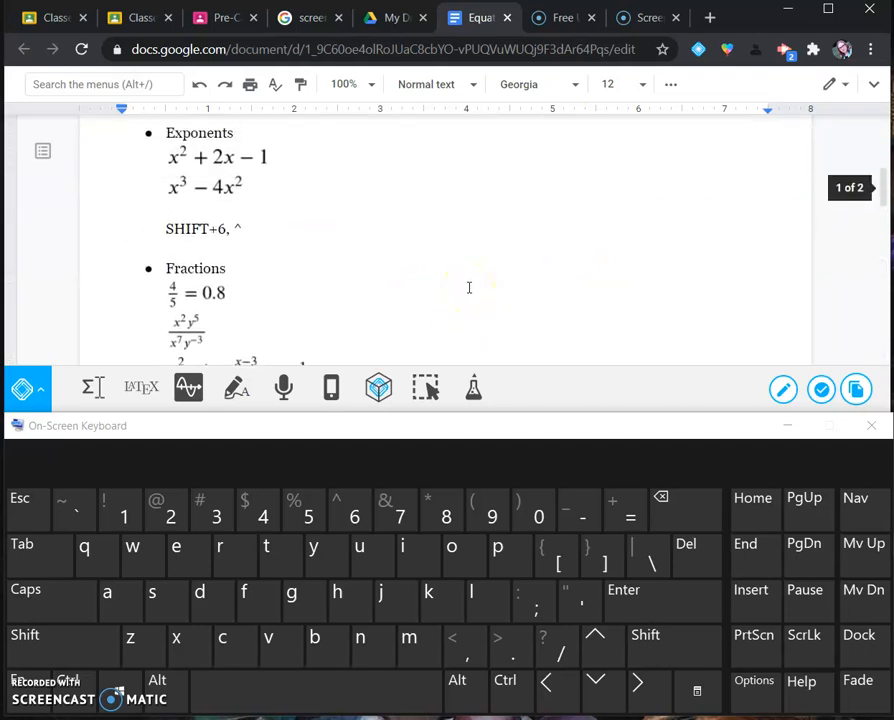
pyautogui.scroll(5, 468, 287)
pyautogui.scroll(-4, 434, 255)
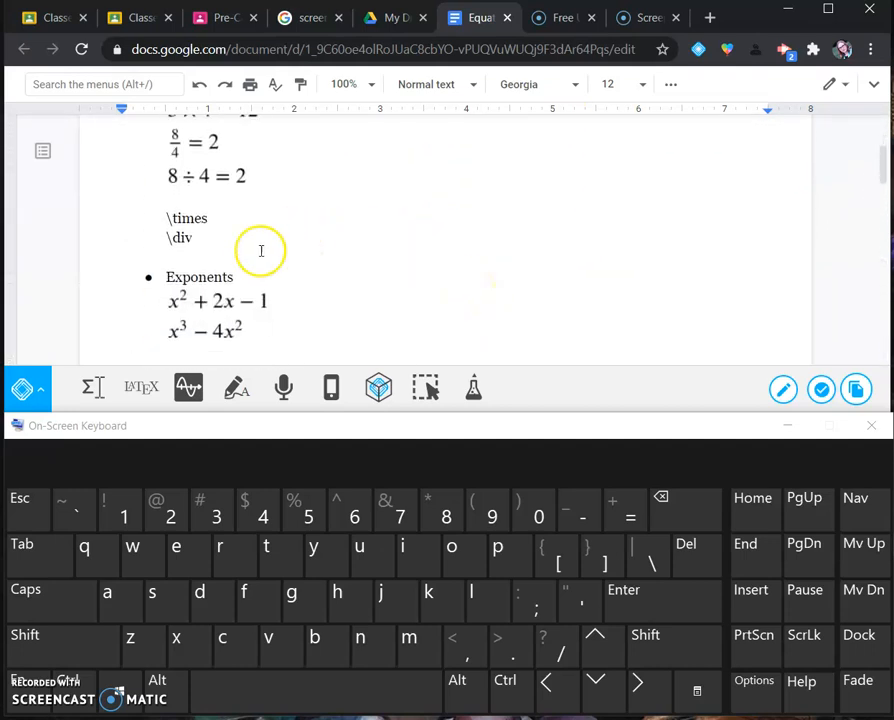
pyautogui.moveTo(208, 239); pyautogui.dragTo(152, 219)
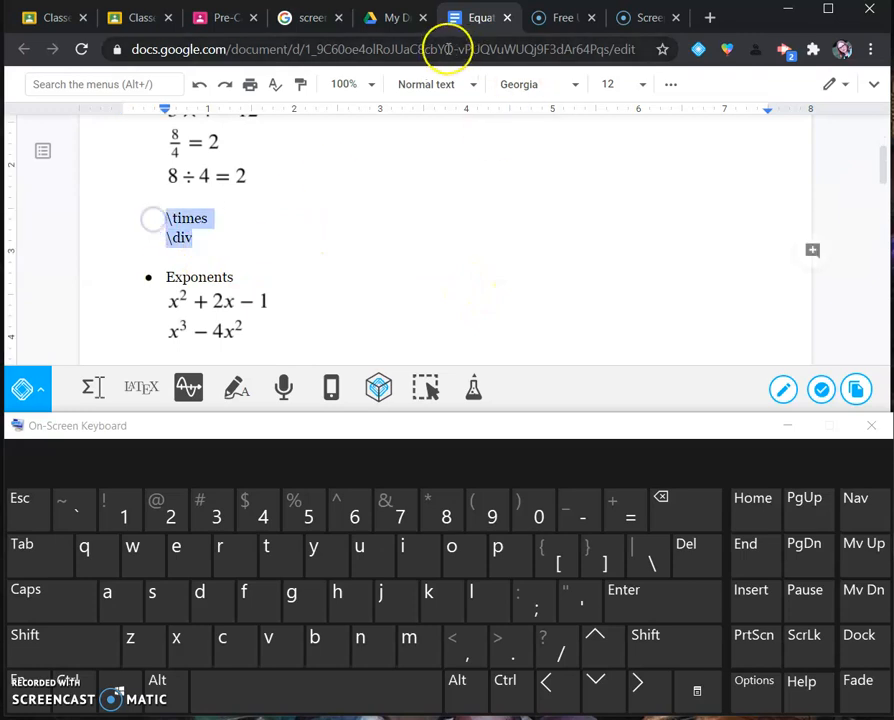
pyautogui.click(870, 85)
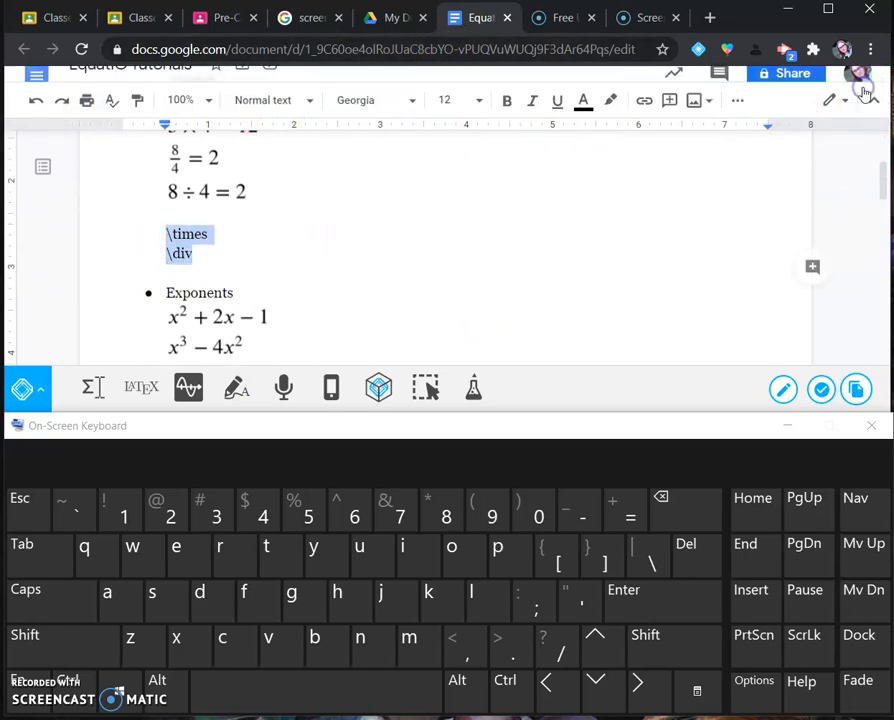
pyautogui.click(610, 145)
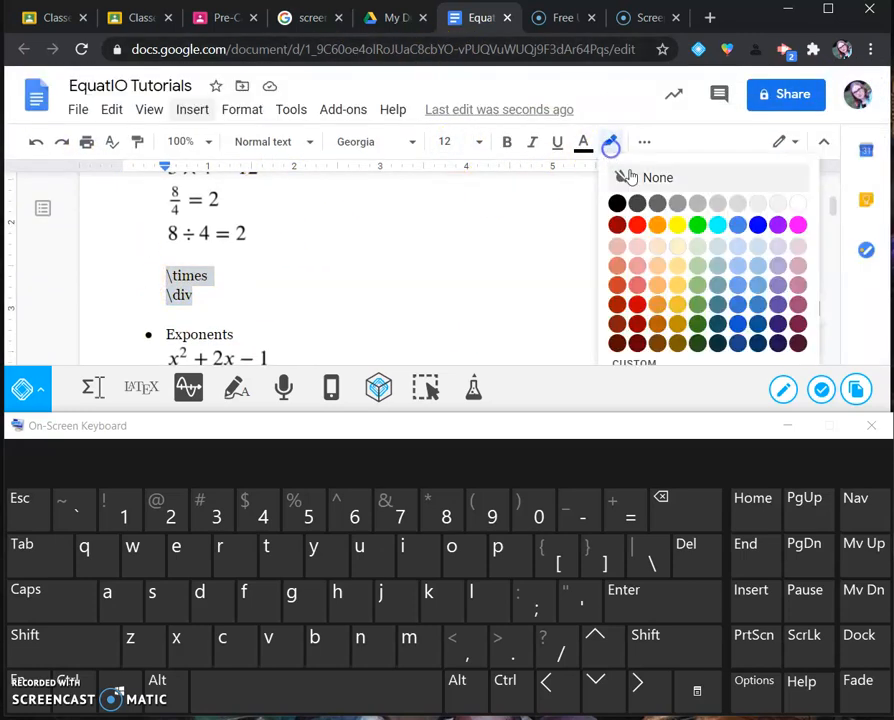
pyautogui.click(678, 228)
pyautogui.scroll(-1, 360, 230)
pyautogui.scroll(1, 368, 243)
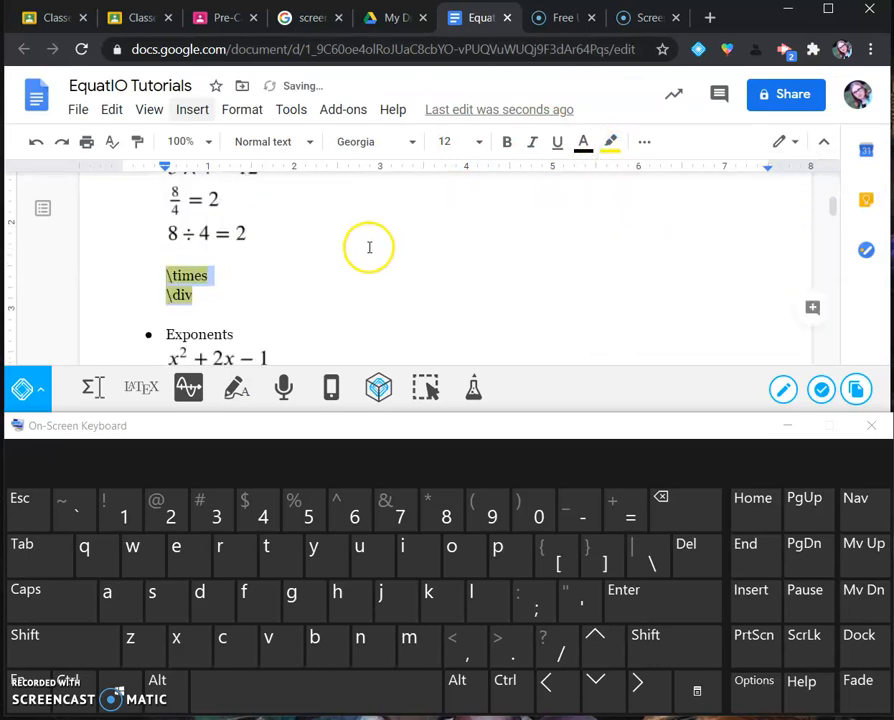
pyautogui.click(243, 304)
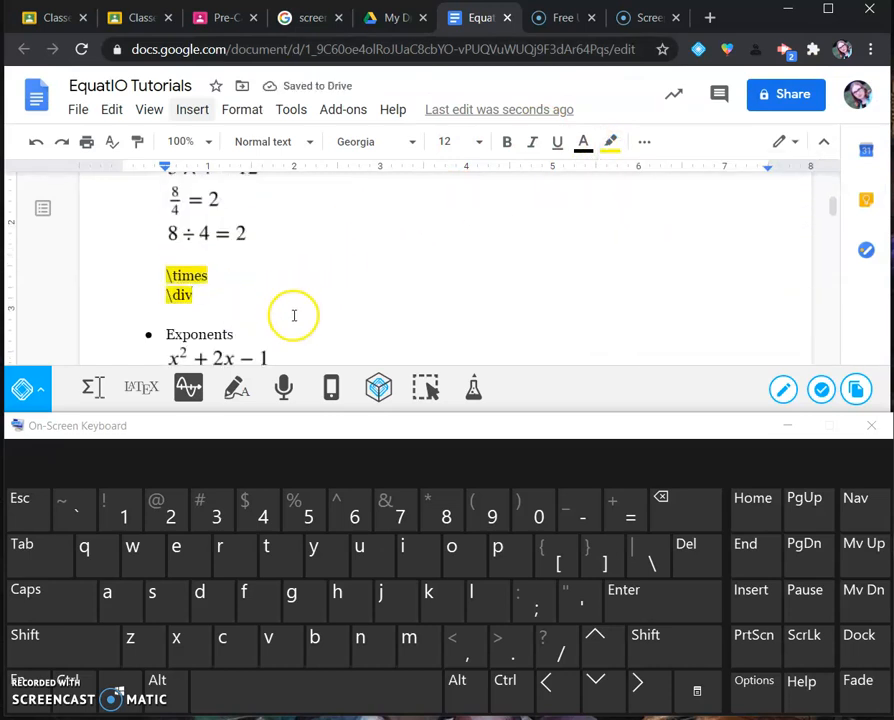
# Highlight the "SHIFT+6, ^" note in the Exponents section in yellow
pyautogui.scroll(1, 280, 305)
pyautogui.scroll(-2, 346, 294)
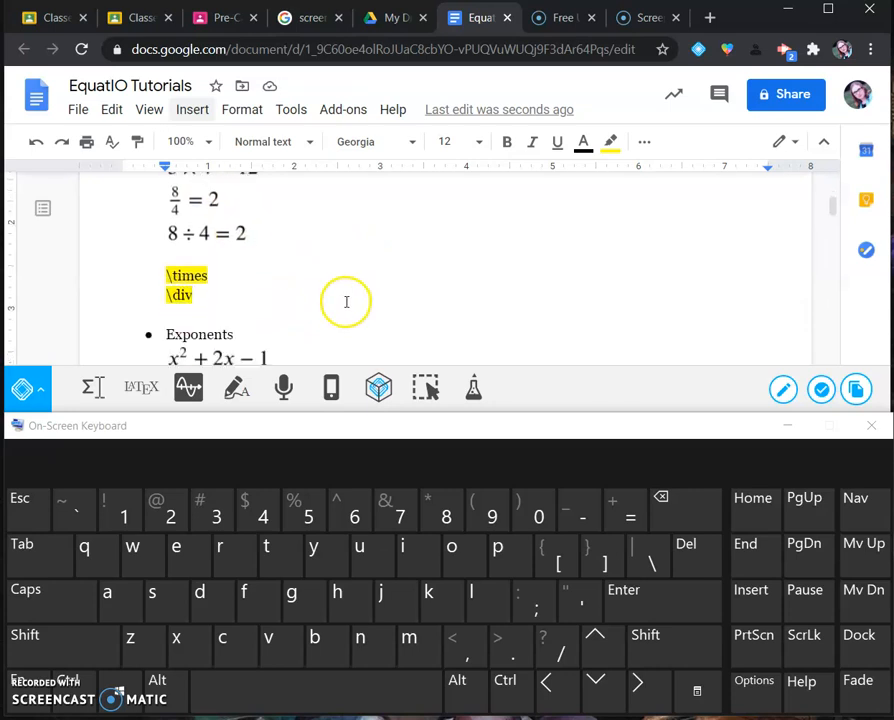
pyautogui.moveTo(261, 342); pyautogui.dragTo(152, 347)
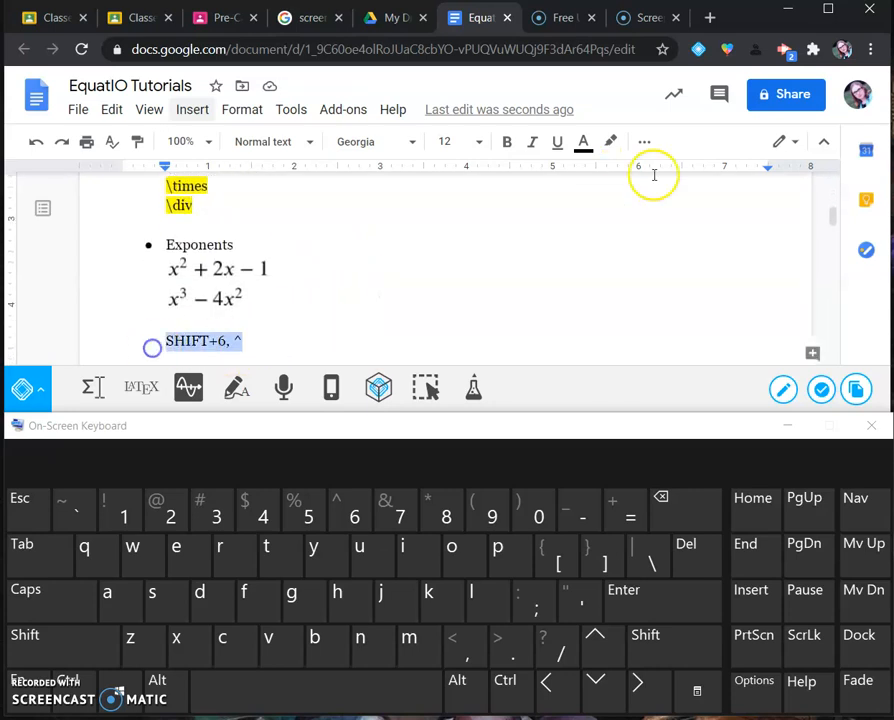
pyautogui.click(603, 143)
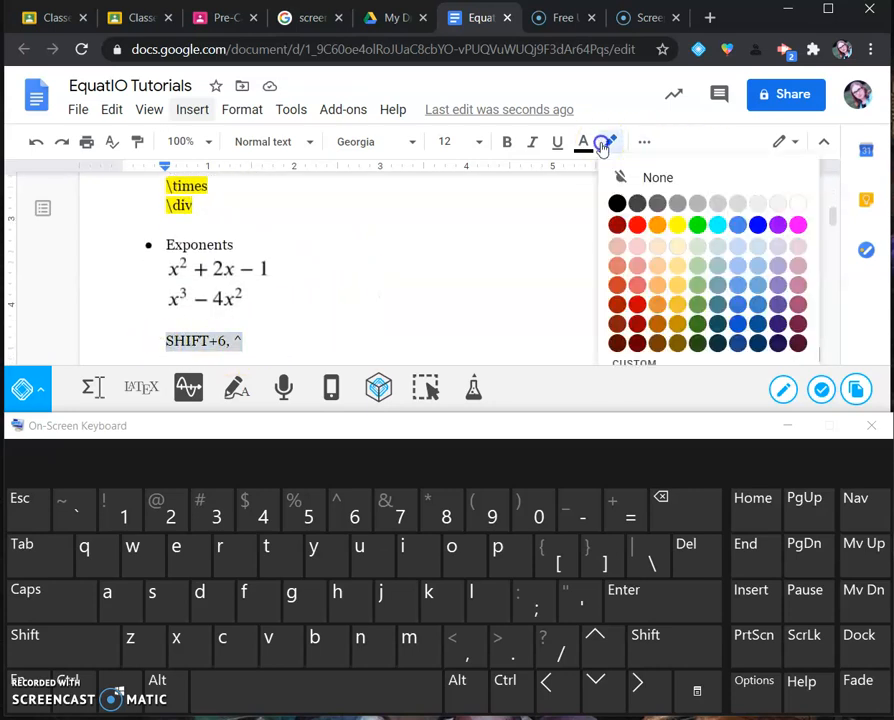
pyautogui.click(678, 224)
# Highlight the / code at the end of the Fractions section in yellow
pyautogui.scroll(-2, 372, 270)
pyautogui.scroll(-1, 372, 272)
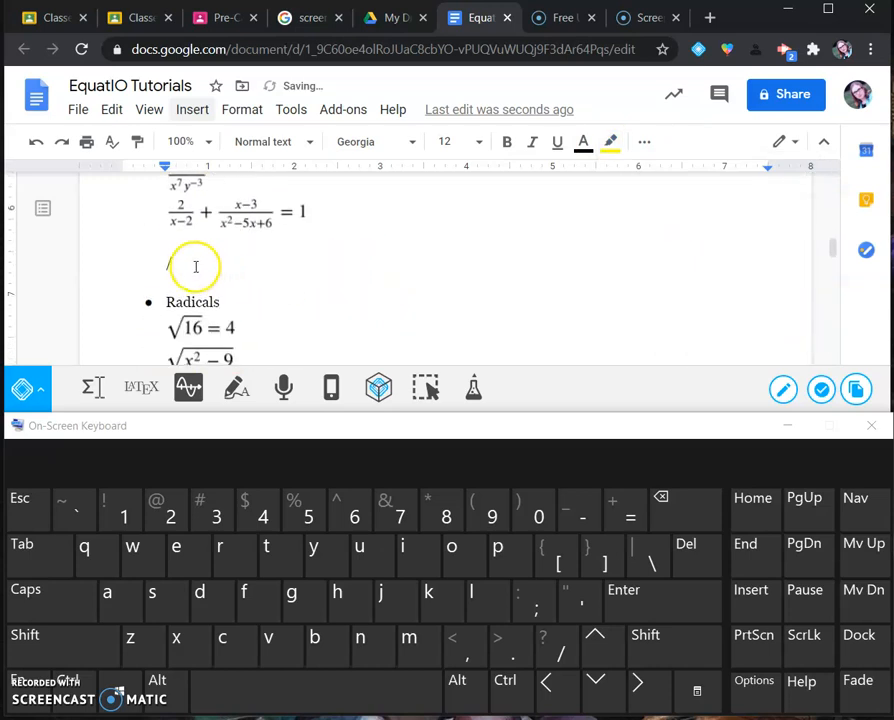
pyautogui.moveTo(192, 267); pyautogui.dragTo(129, 263)
pyautogui.click(609, 142)
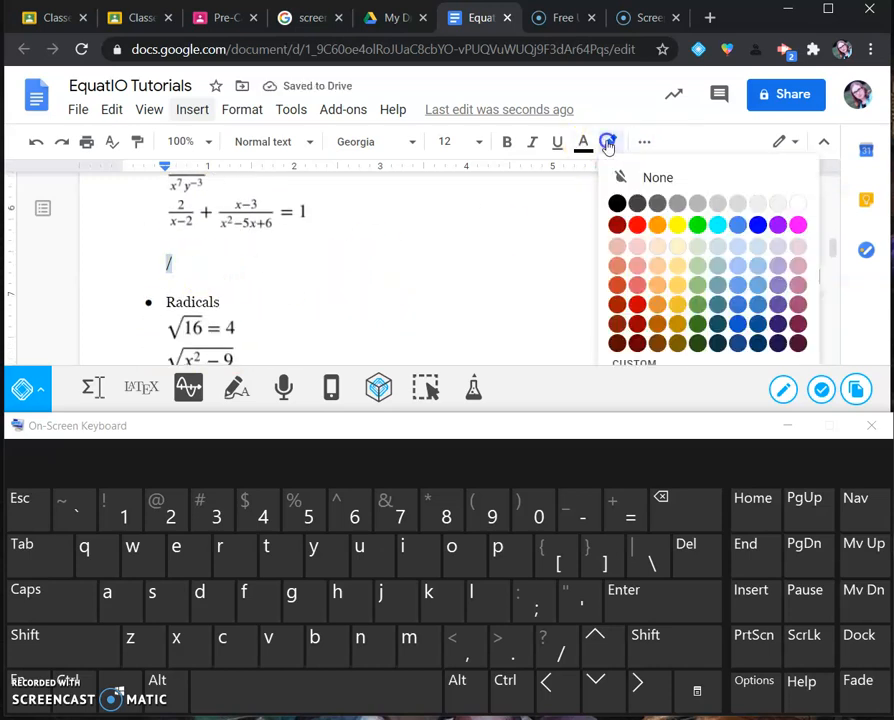
pyautogui.click(680, 224)
# Highlight the \sqrt code in the Radicals section in yellow
pyautogui.scroll(-1, 350, 212)
pyautogui.scroll(-1, 240, 225)
pyautogui.moveTo(202, 228); pyautogui.dragTo(138, 233)
pyautogui.click(607, 143)
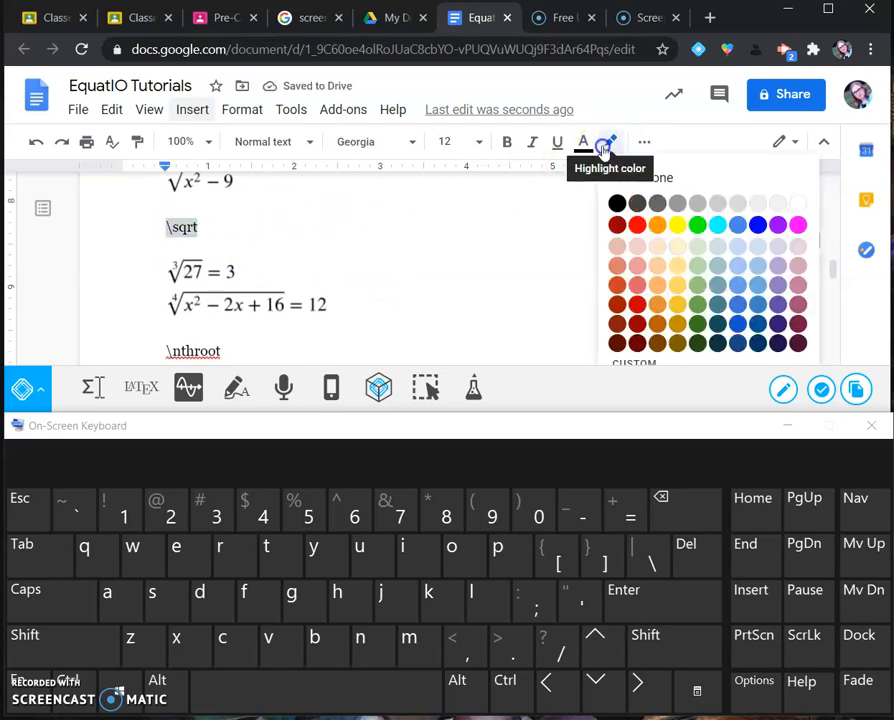
pyautogui.click(677, 222)
# Highlight the \nthroot code at the end of the Radicals section in yellow
pyautogui.scroll(-1, 398, 228)
pyautogui.moveTo(224, 262); pyautogui.dragTo(120, 261)
pyautogui.click(611, 141)
pyautogui.click(679, 223)
# Highlight the inequality codes <, >, <=, >= under Special symbols in yellow
pyautogui.scroll(-1, 390, 204)
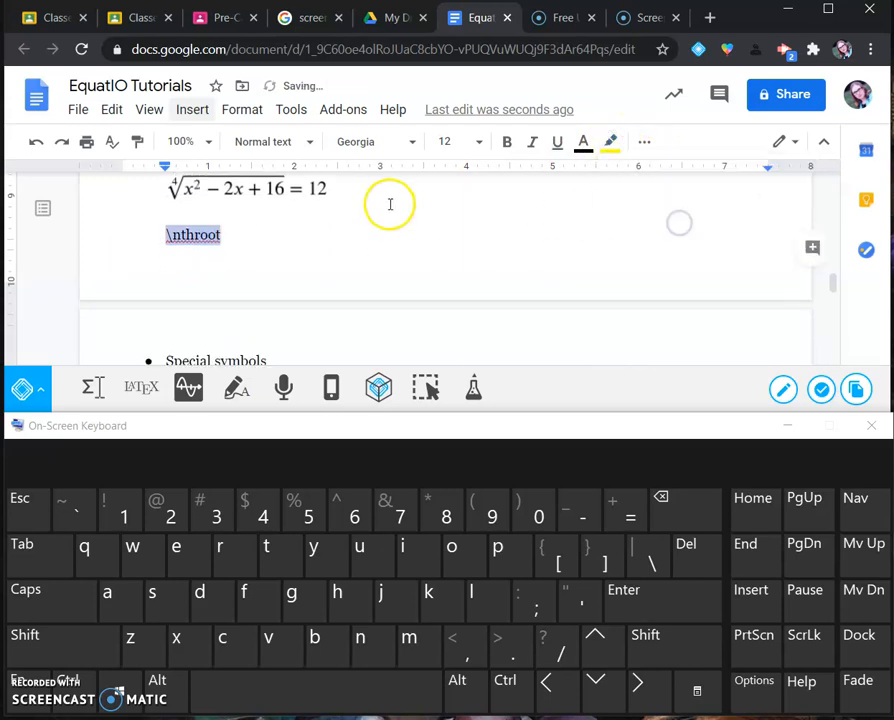
pyautogui.scroll(-3, 404, 236)
pyautogui.scroll(2, 408, 242)
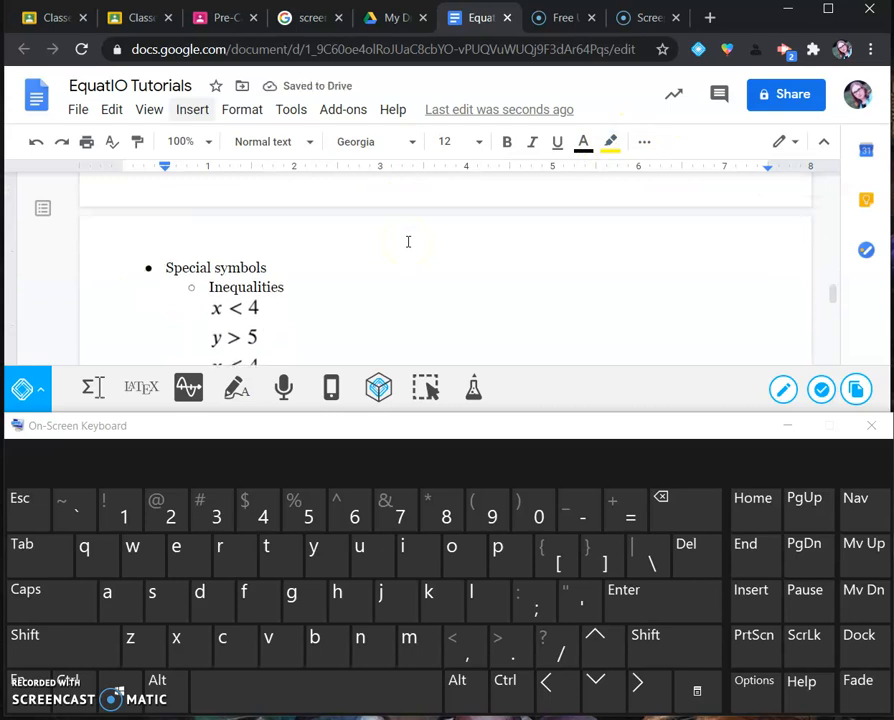
pyautogui.scroll(-3, 415, 255)
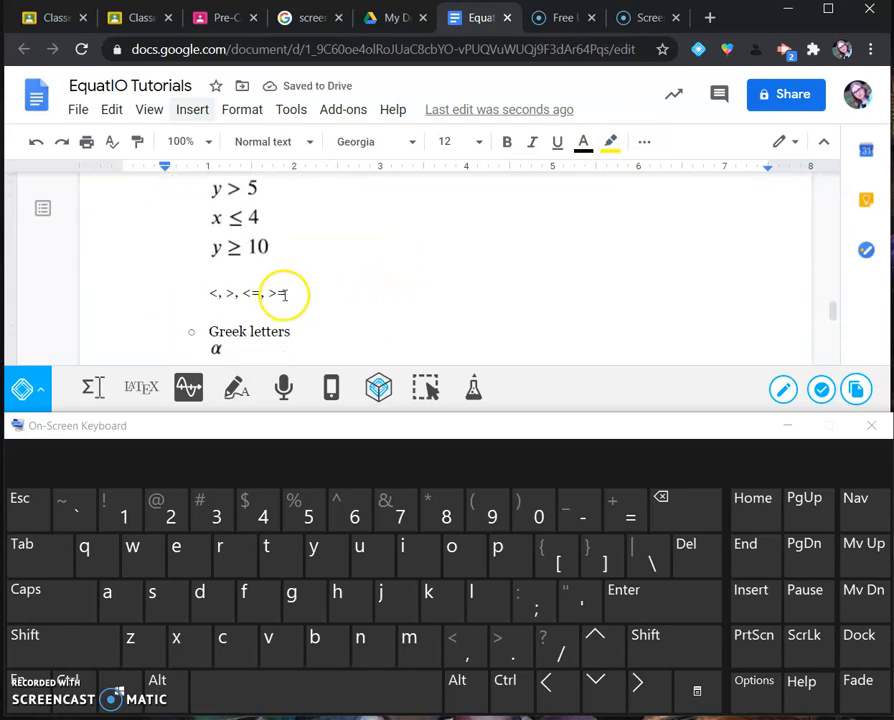
pyautogui.moveTo(285, 296); pyautogui.dragTo(164, 297)
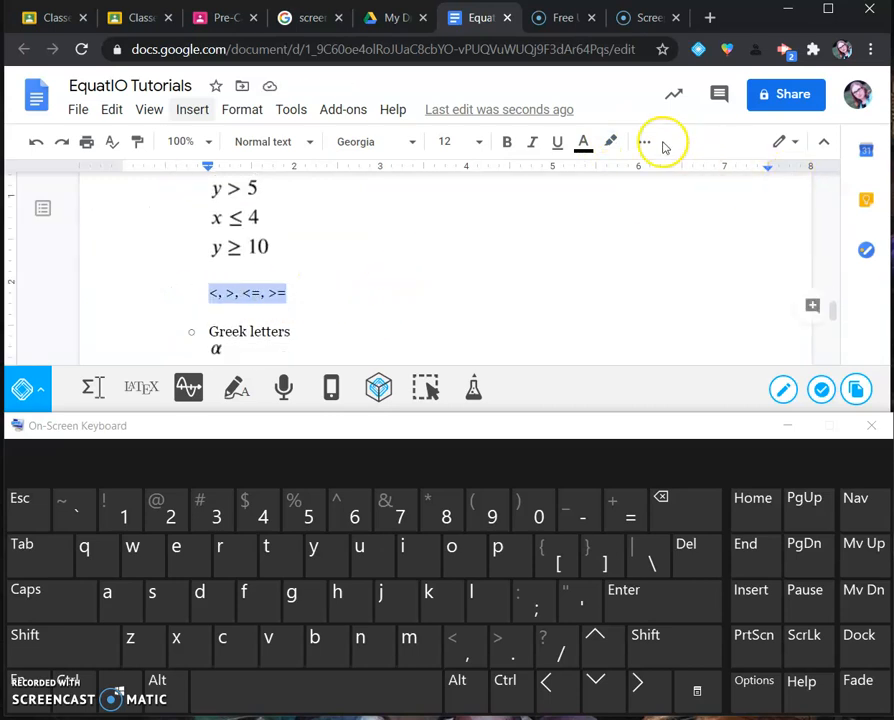
pyautogui.click(610, 141)
pyautogui.click(681, 221)
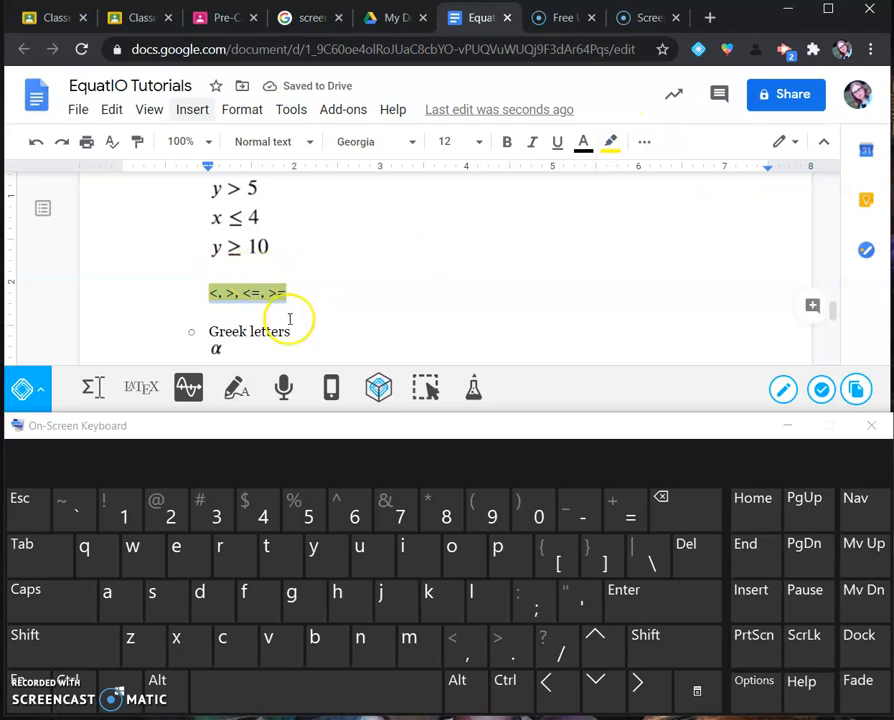
# Highlight the \nameofGreekletter and \NameofGreekletter lines under Greek letters in yellow
pyautogui.scroll(-2, 329, 291)
pyautogui.scroll(-4, 329, 291)
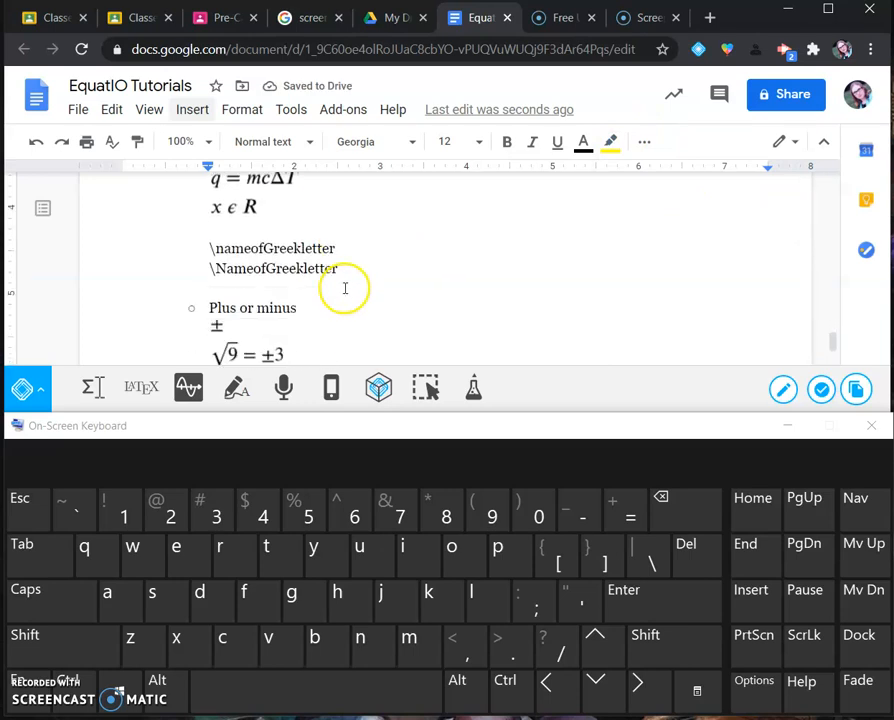
pyautogui.moveTo(340, 258); pyautogui.dragTo(175, 239)
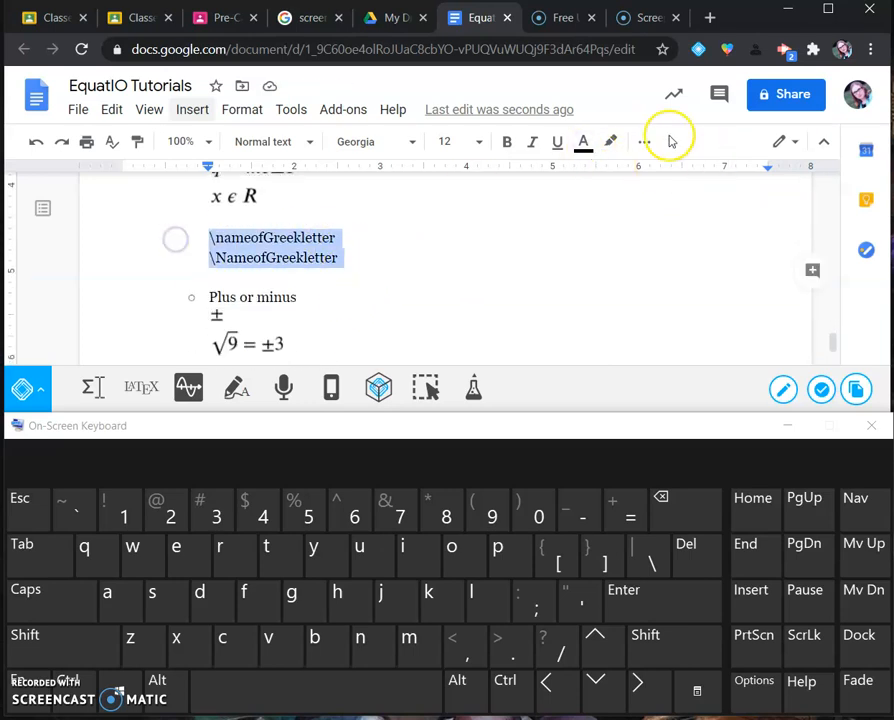
pyautogui.click(611, 142)
pyautogui.click(676, 224)
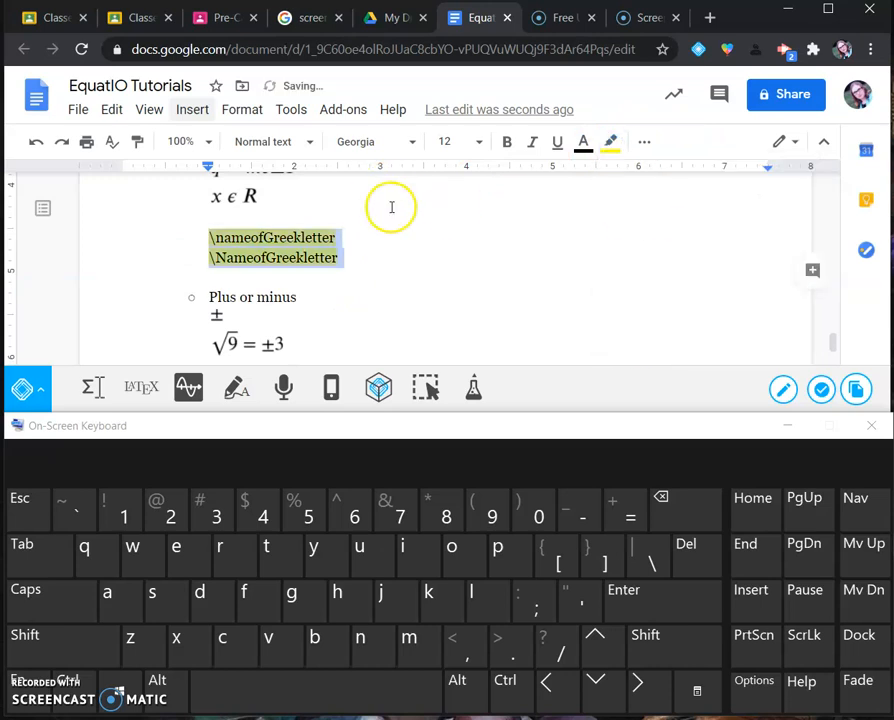
# Highlight the \pm code under Plus or minus in yellow
pyautogui.scroll(-4, 394, 206)
pyautogui.moveTo(238, 211); pyautogui.dragTo(148, 207)
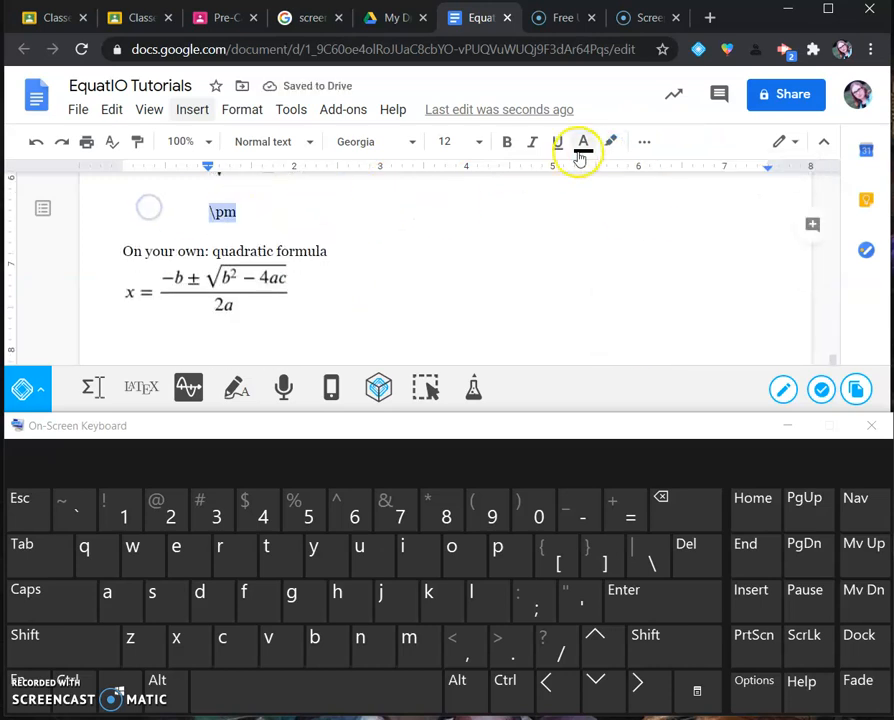
pyautogui.click(611, 142)
pyautogui.click(678, 225)
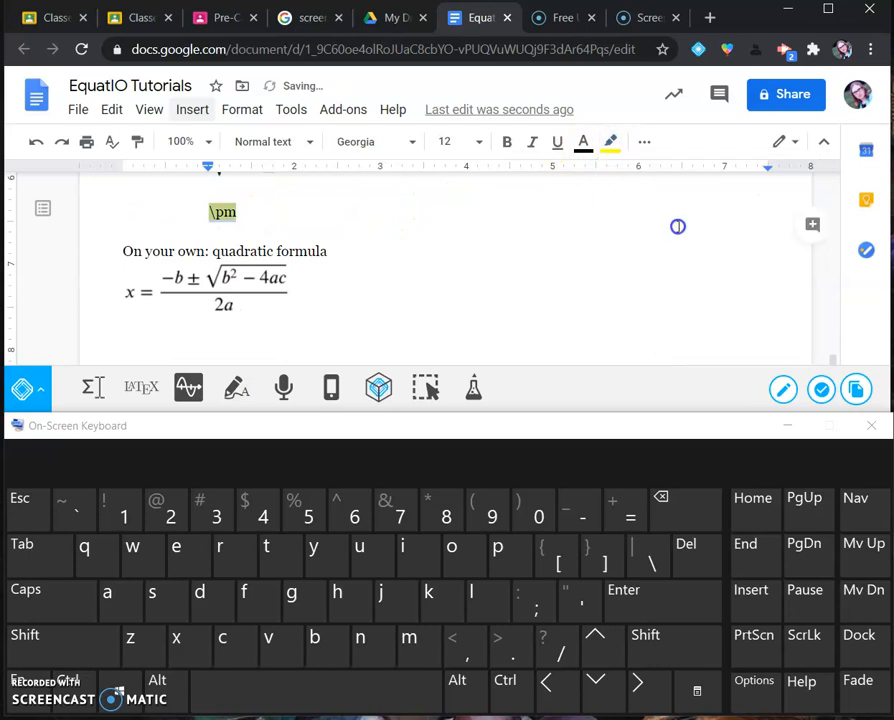